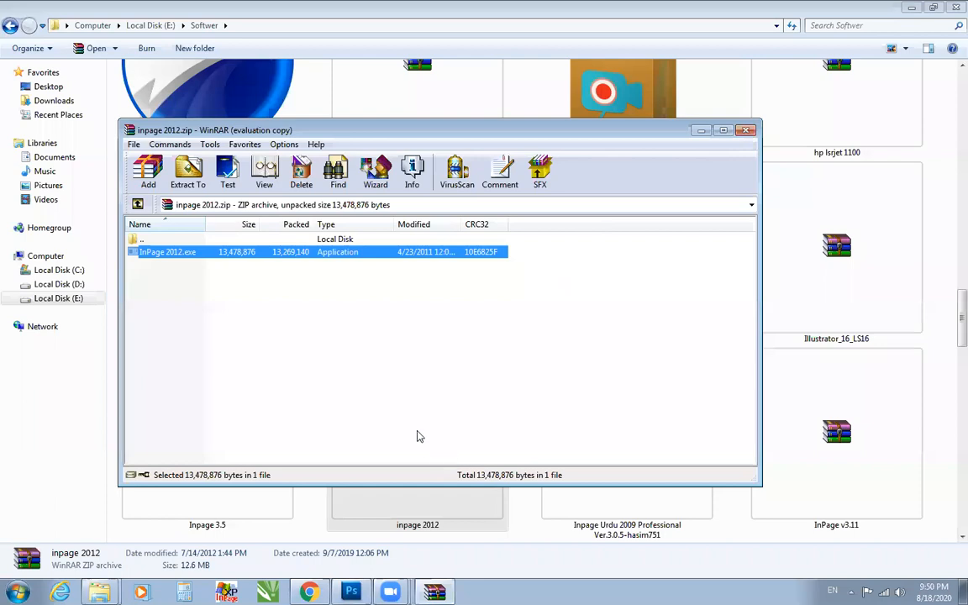
Reopen the inpage 2012 archive, dismiss the WinRAR purchase notice and start the InPage 2012.exe installer.
key(Escape)
double_click(438, 420)
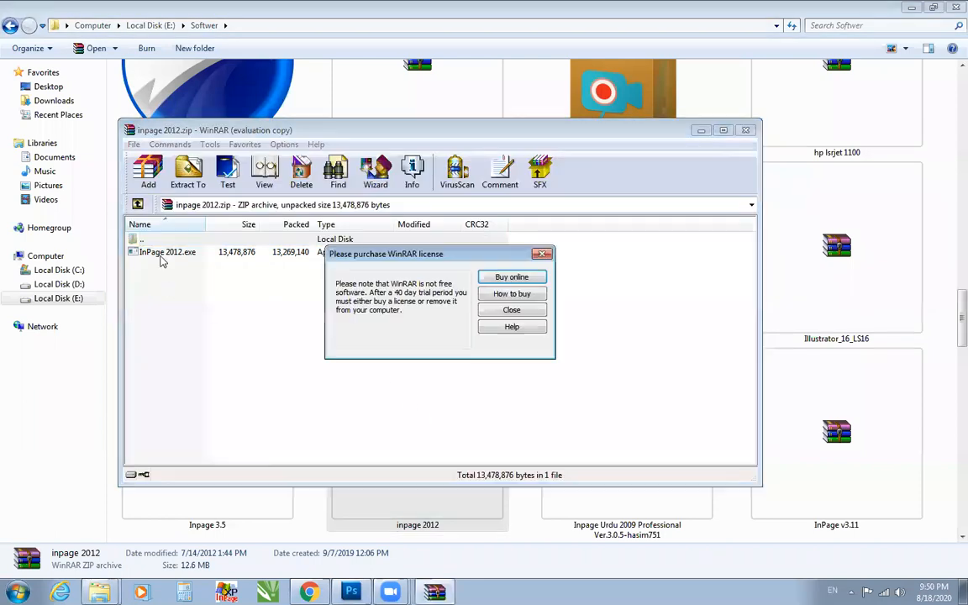
click(513, 310)
double_click(252, 252)
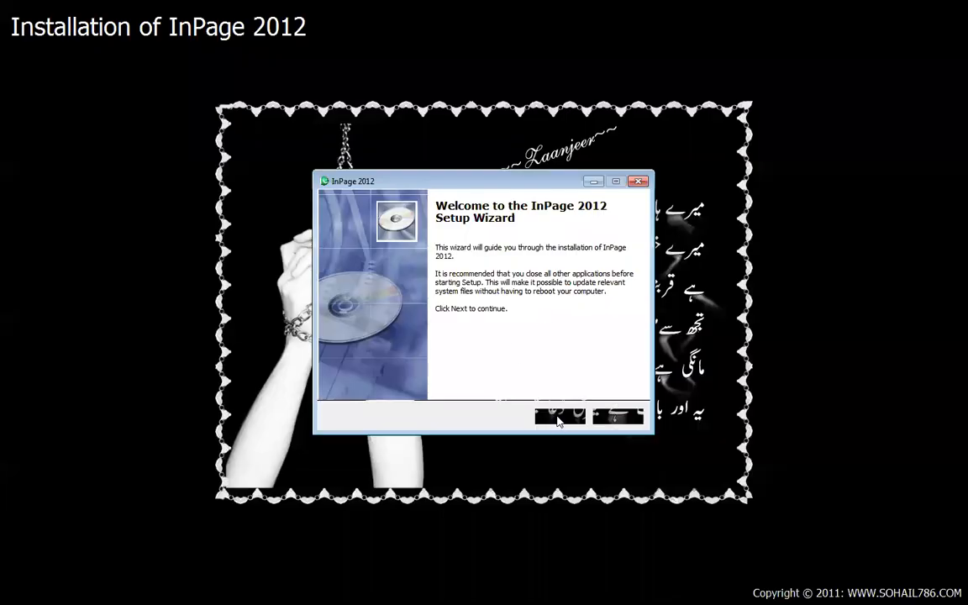
Install InPage 2012 in the default folder with all shortcuts, and finish with Launch InPage 2012 enabled and Visit product web site disabled.
click(559, 417)
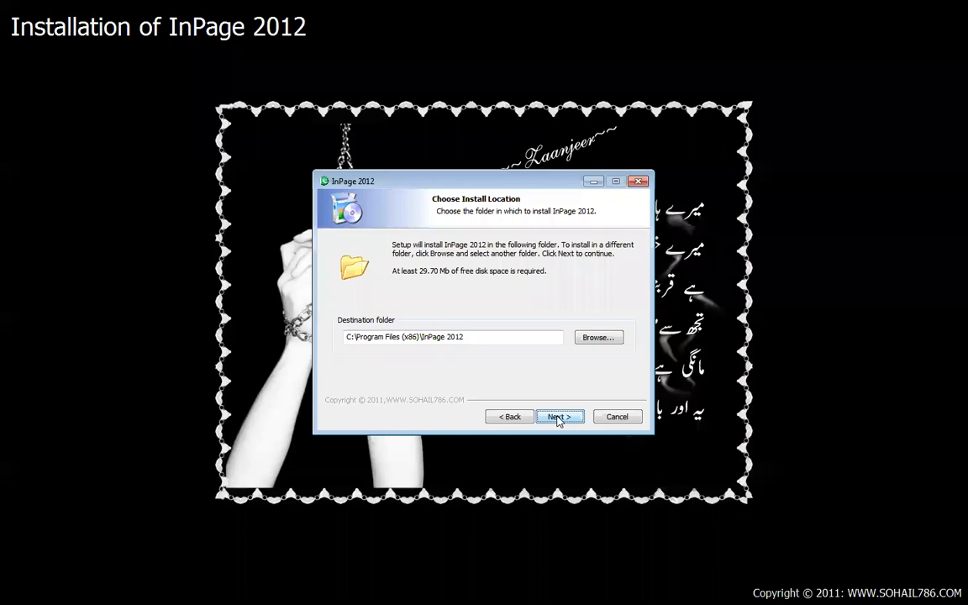
click(558, 418)
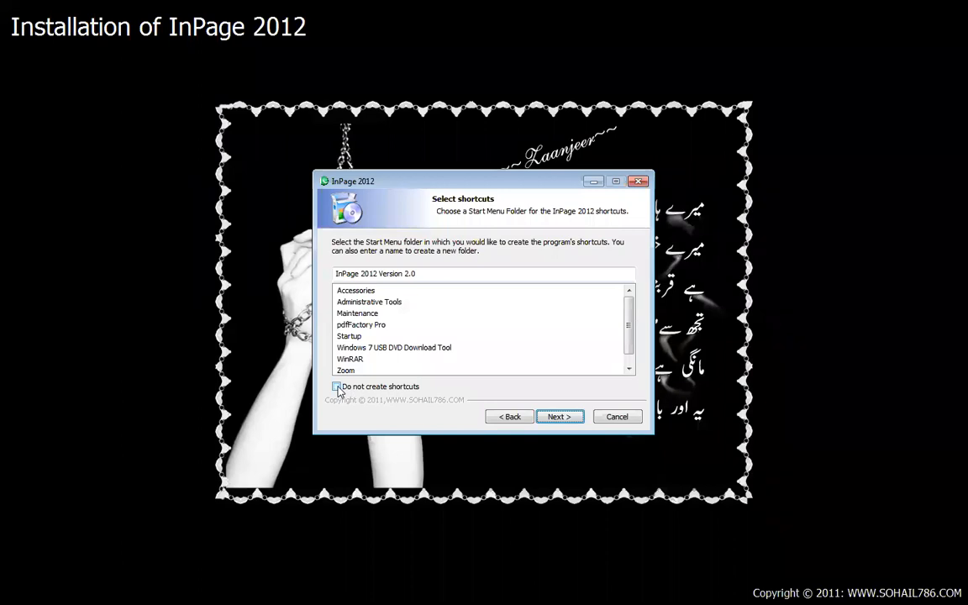
click(559, 417)
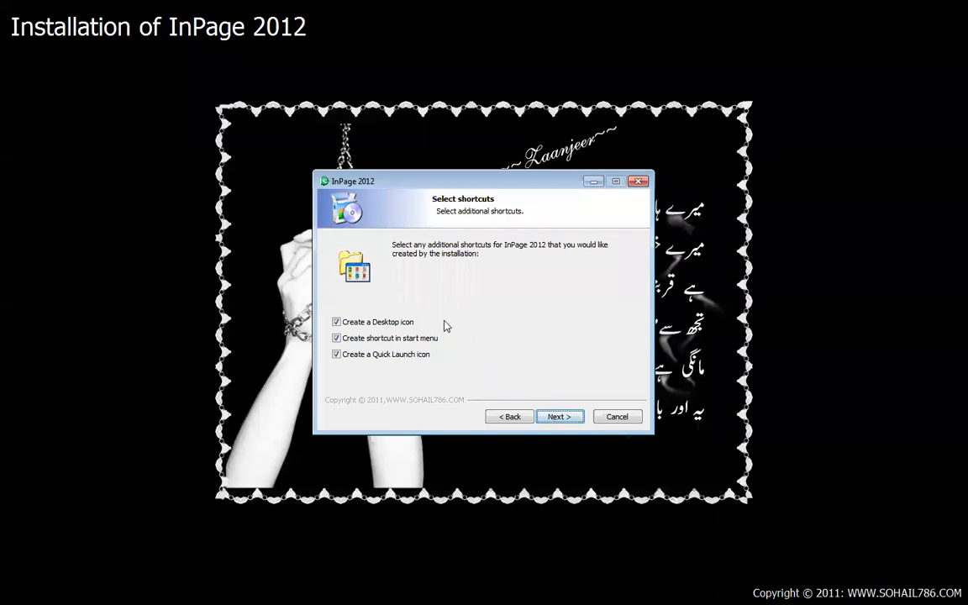
click(564, 420)
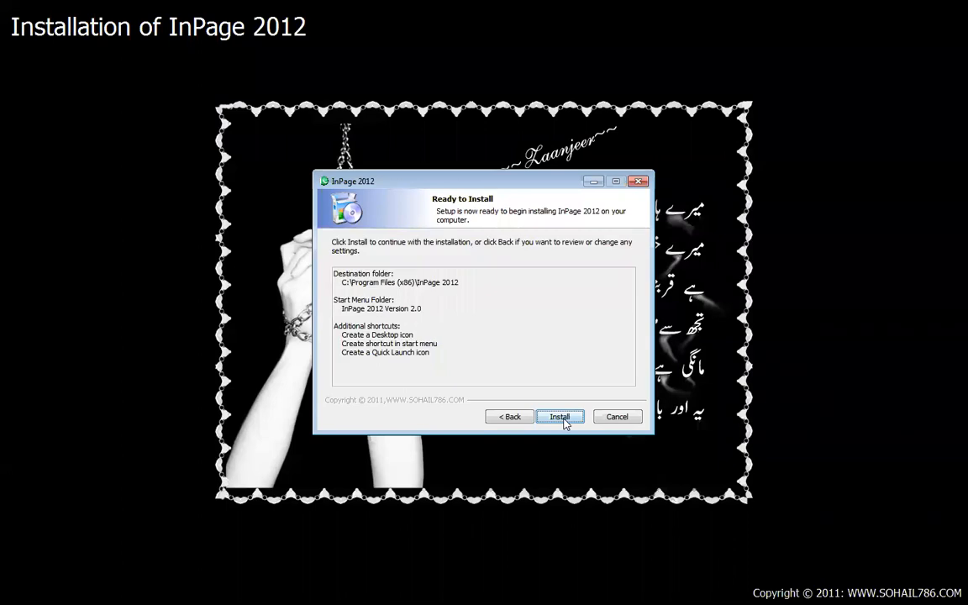
click(564, 420)
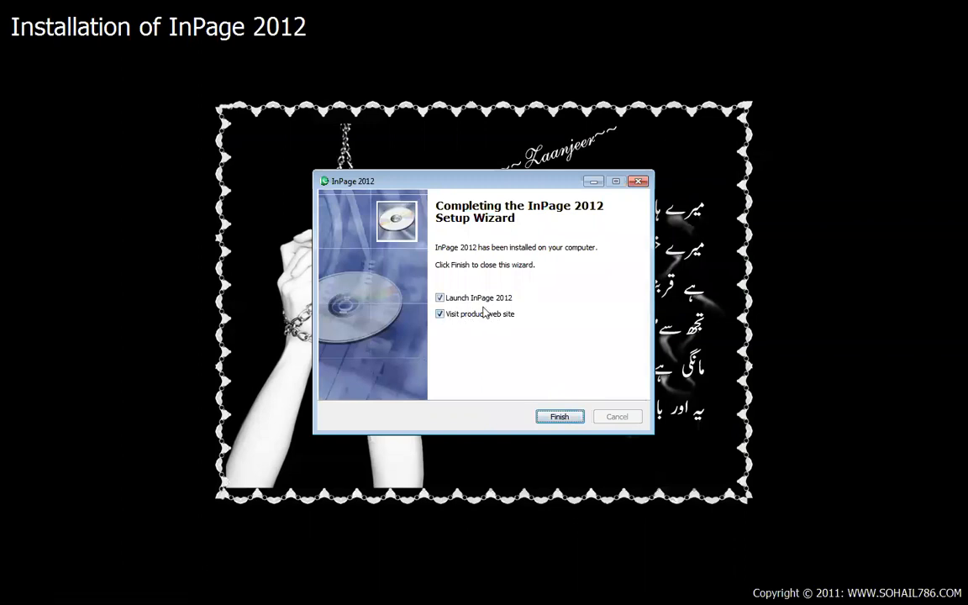
click(440, 315)
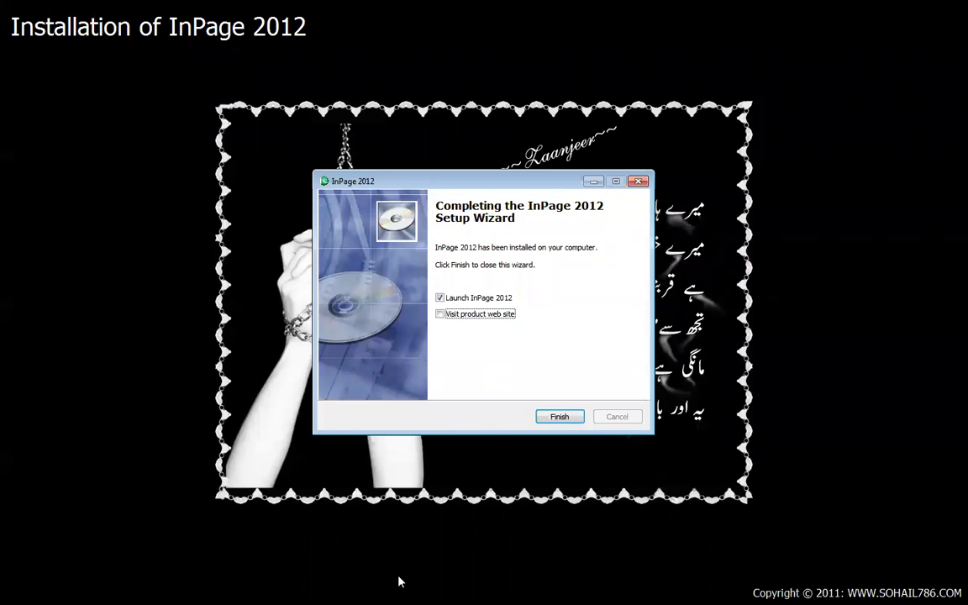
click(545, 420)
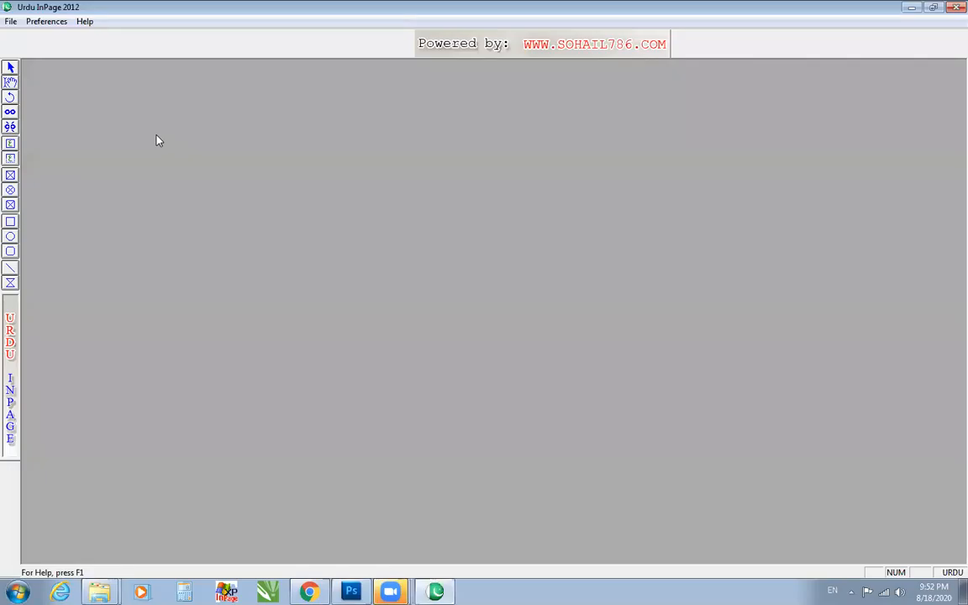
Create a new one-page A4 portrait document with right-to-left direction and an automatic text box.
click(11, 21)
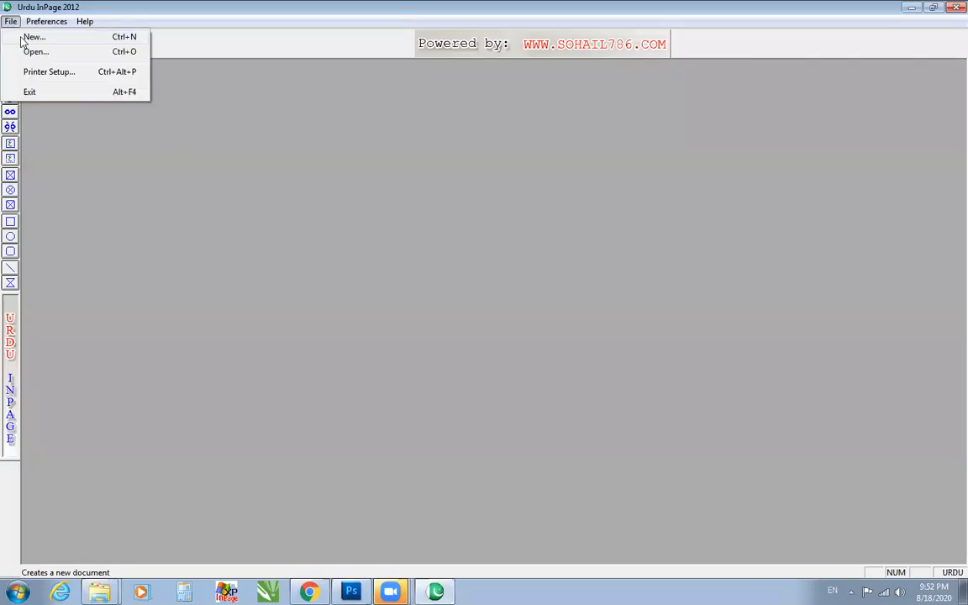
click(24, 38)
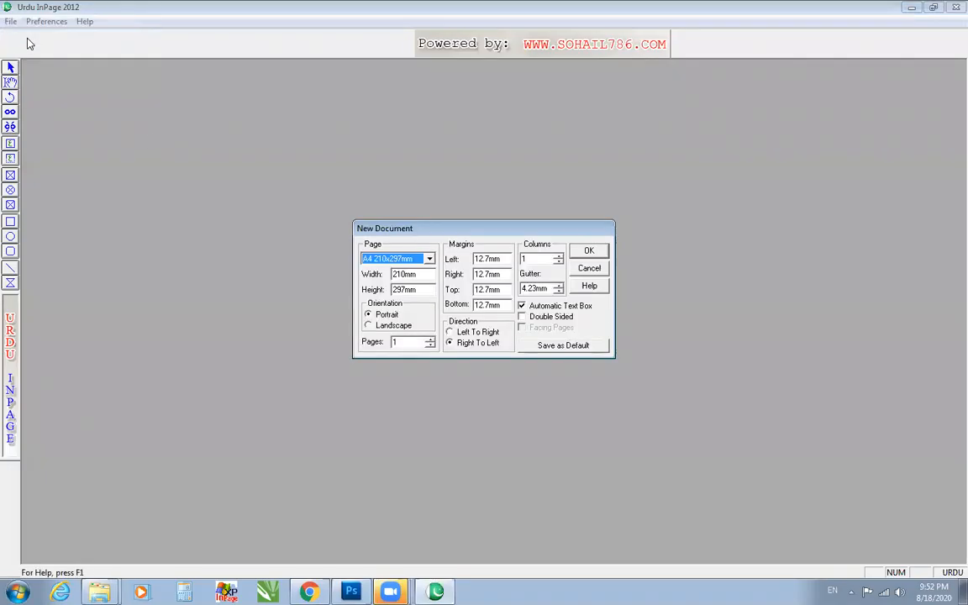
click(576, 253)
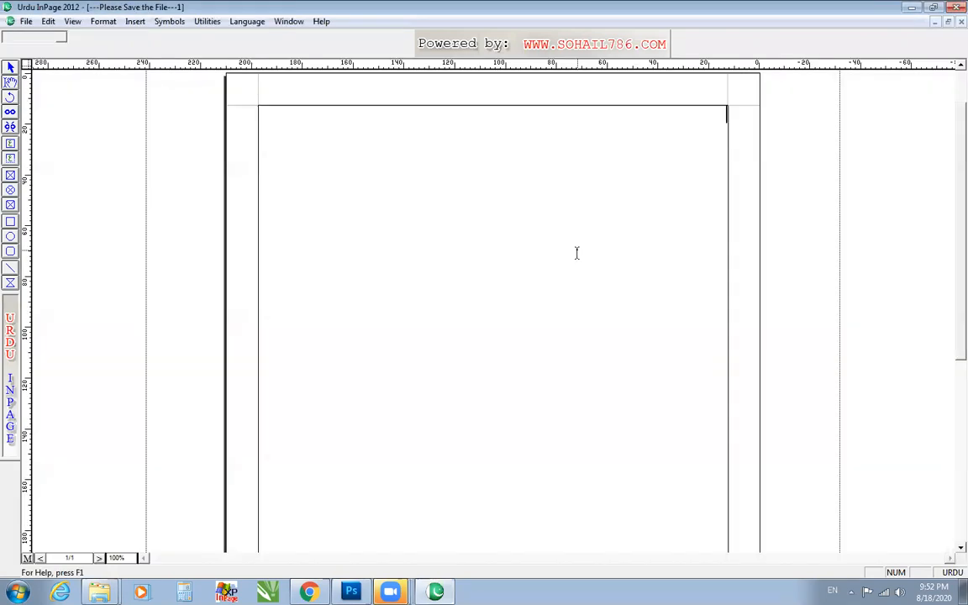
click(576, 253)
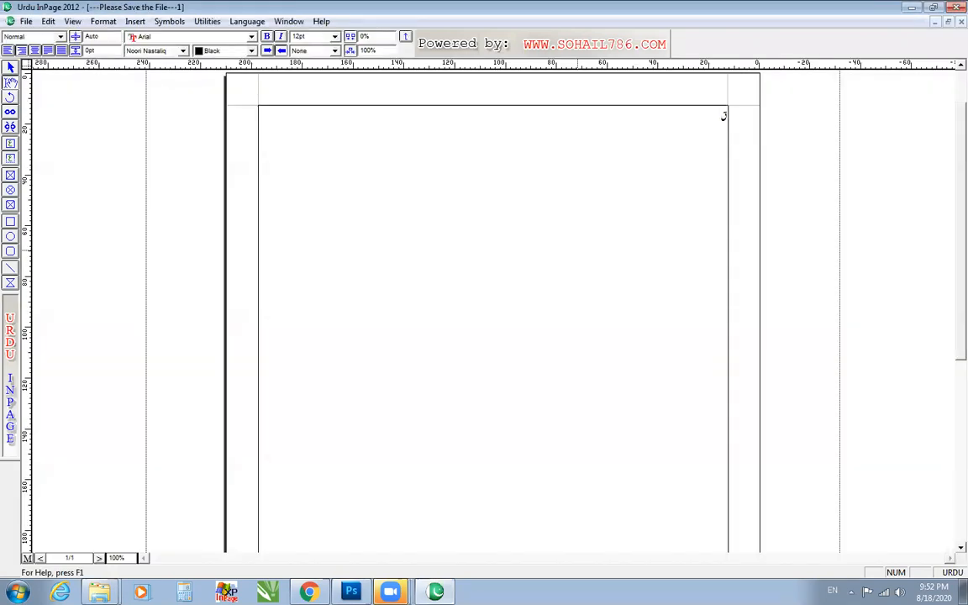
key(ctrl+2)
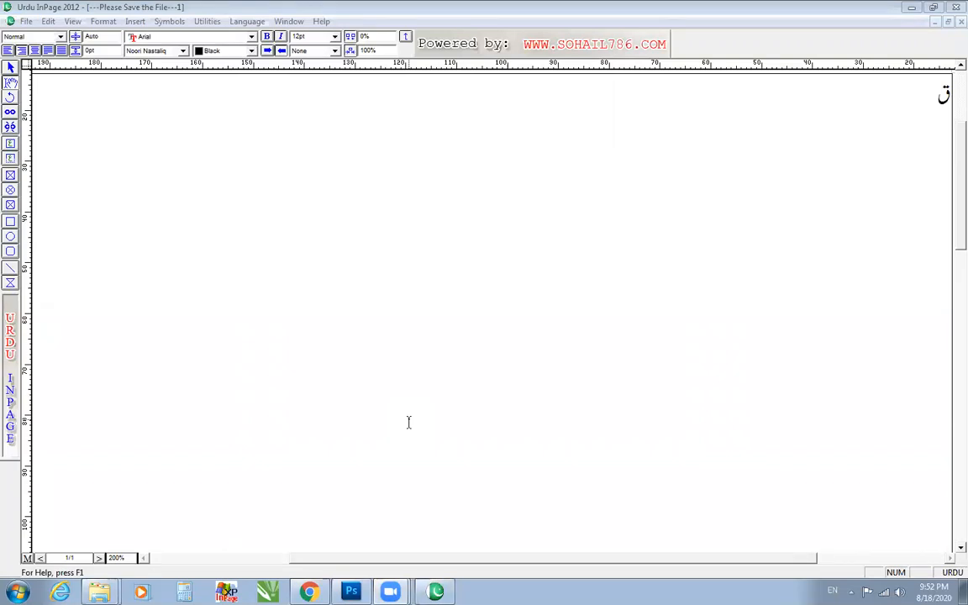
Try typing the letters ق and ف on the page, and delete the test text.
mouse_move(389, 591)
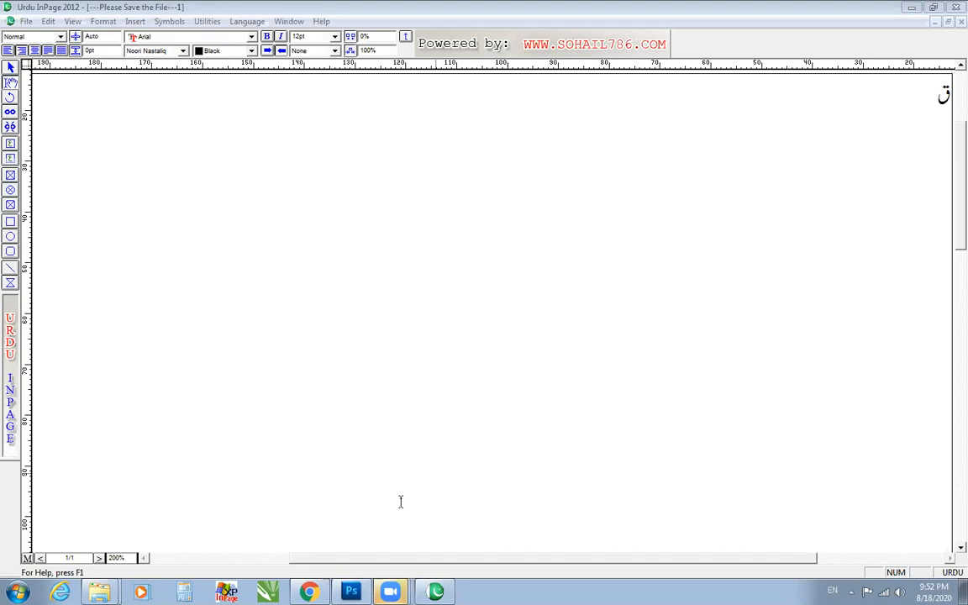
drag(400, 502, 957, 101)
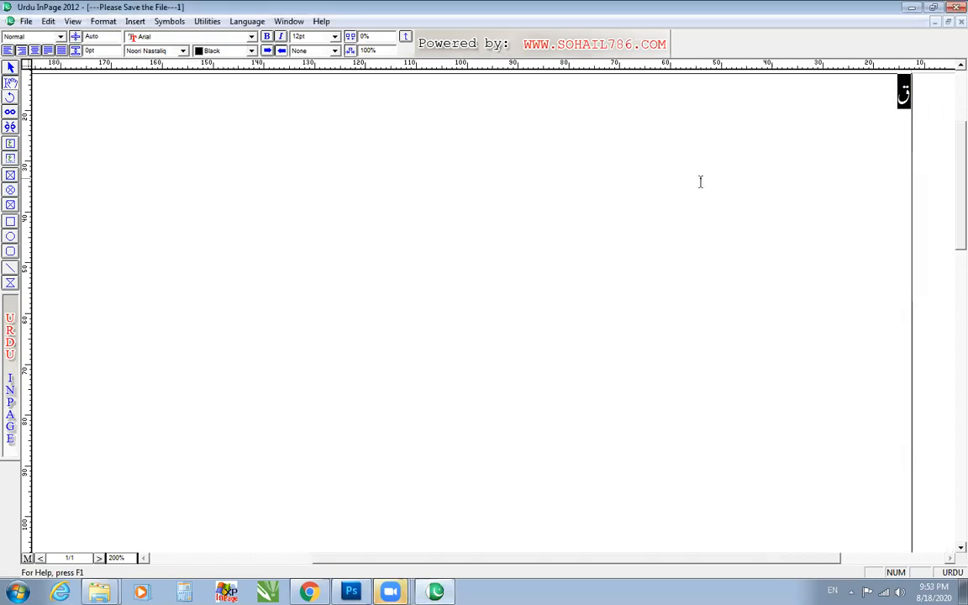
click(938, 145)
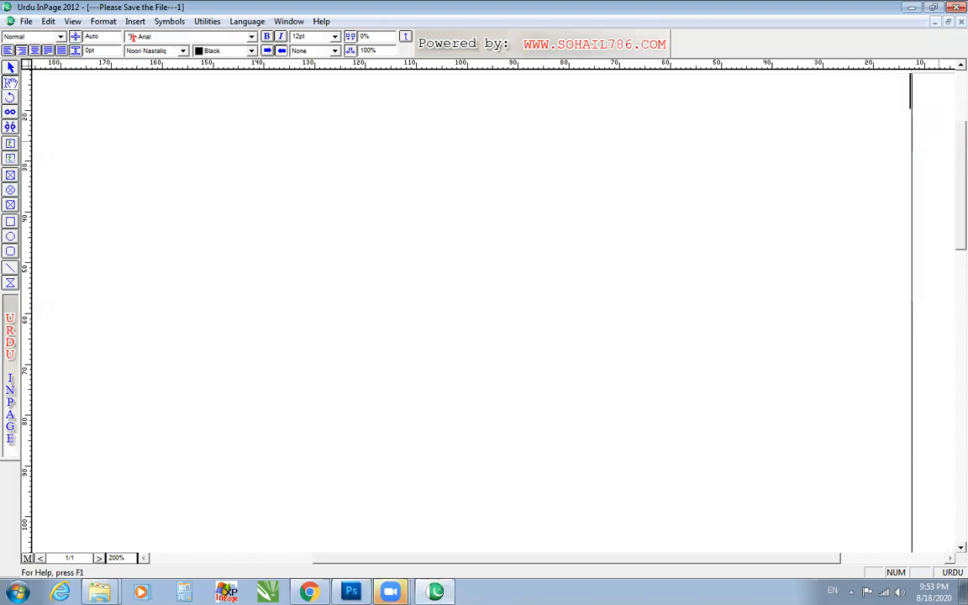
text(ف)
key(BackSpace)
text(ف)
drag(819, 196, 946, 97)
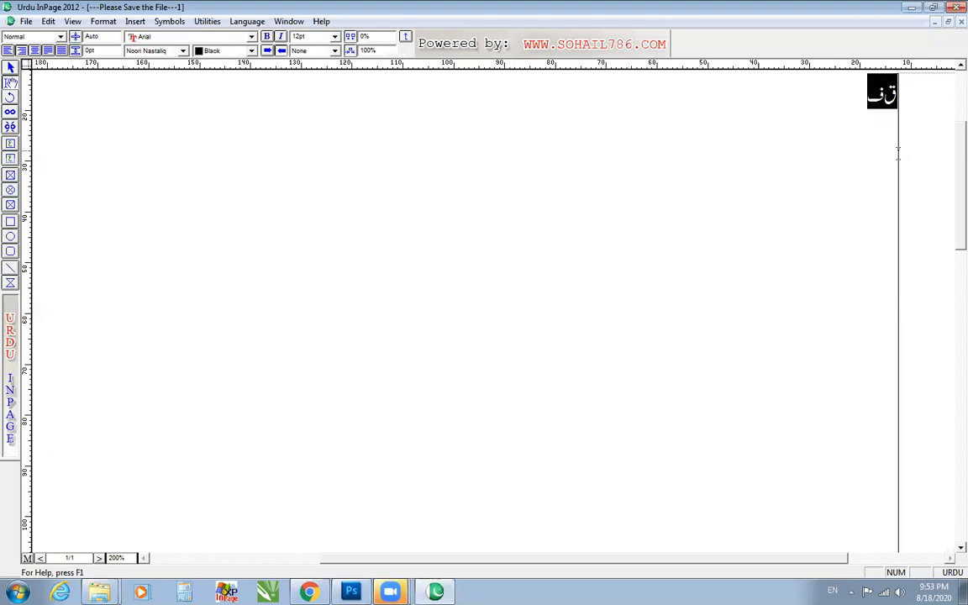
key(Delete)
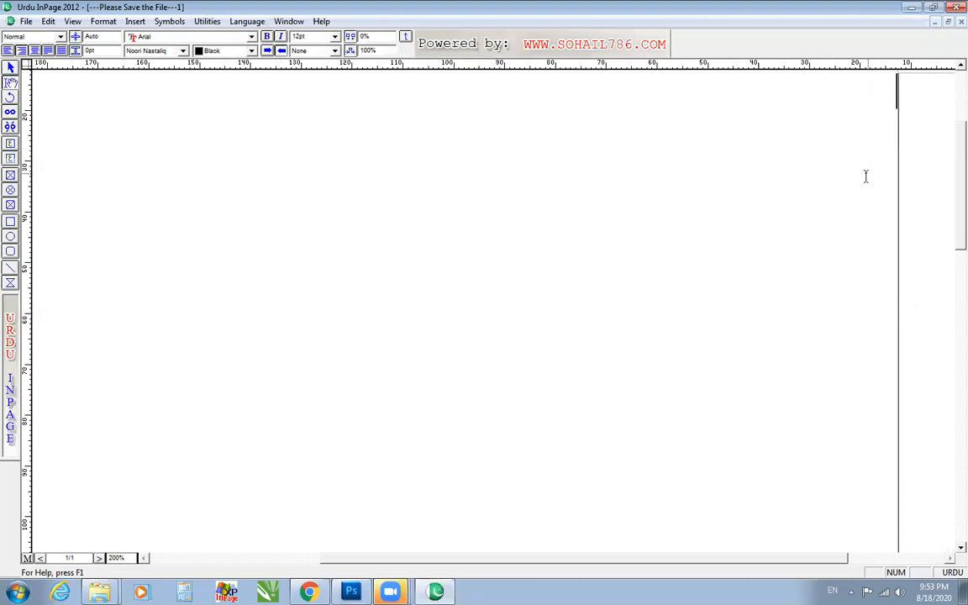
click(391, 591)
click(392, 562)
click(390, 591)
click(389, 542)
click(391, 591)
click(383, 540)
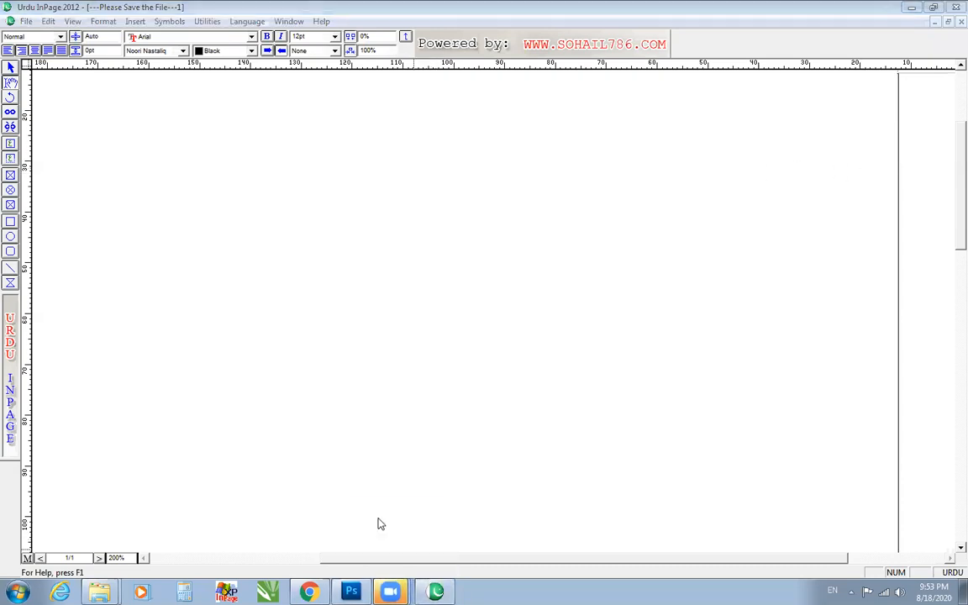
click(391, 591)
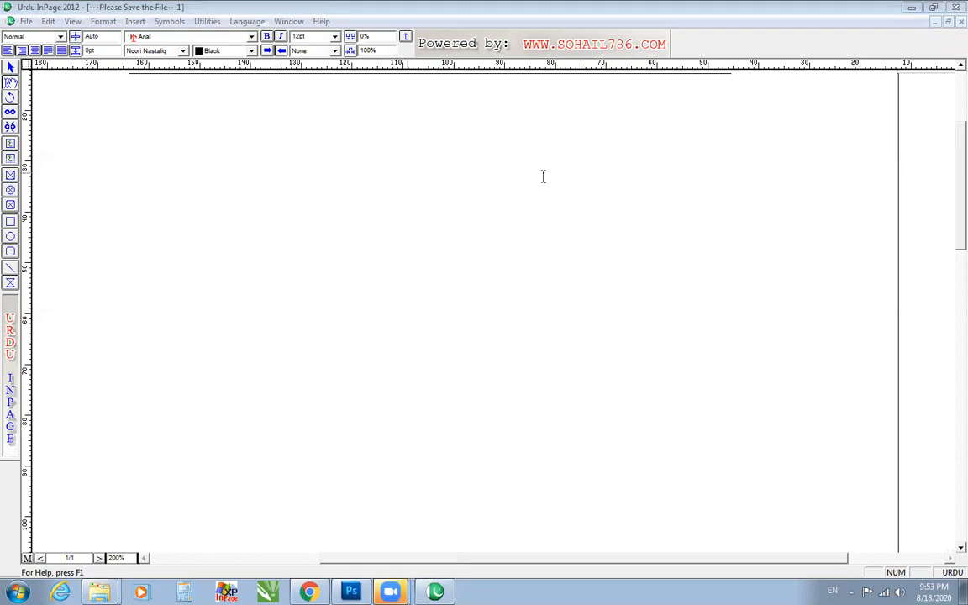
Set the keyboard layout to Phonetic in the Keyboard Preferences.
click(26, 21)
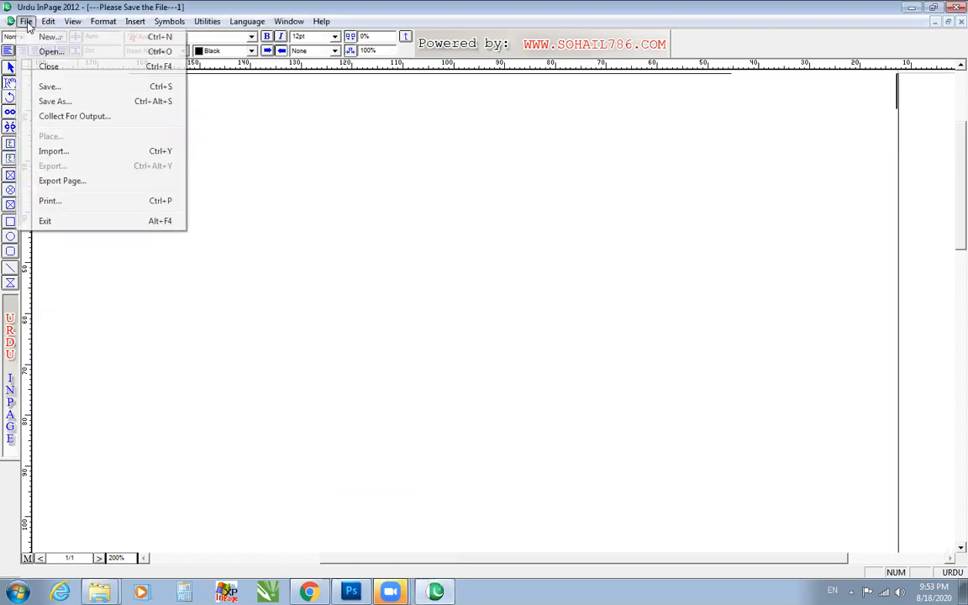
mouse_move(42, 24)
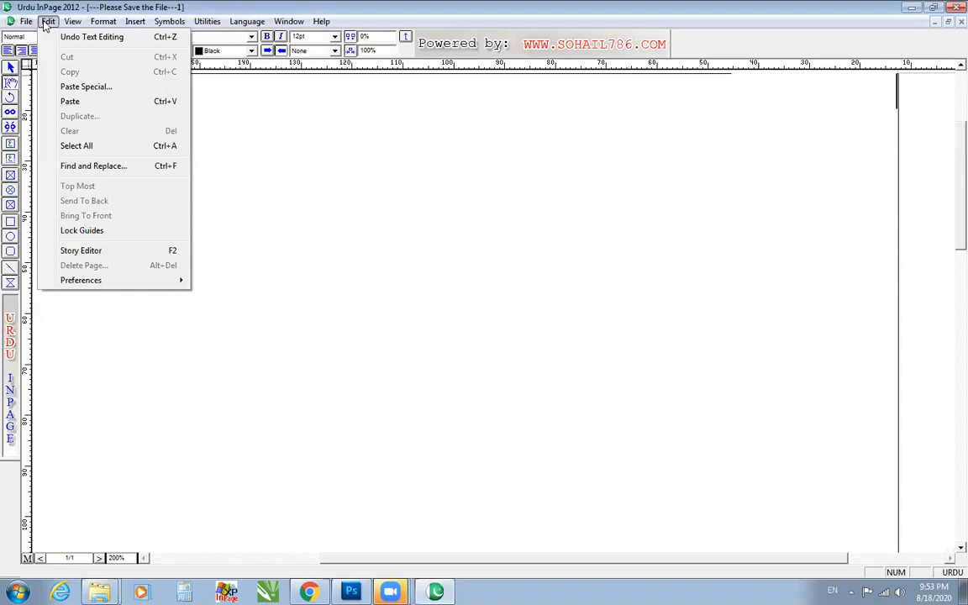
mouse_move(72, 21)
mouse_move(92, 283)
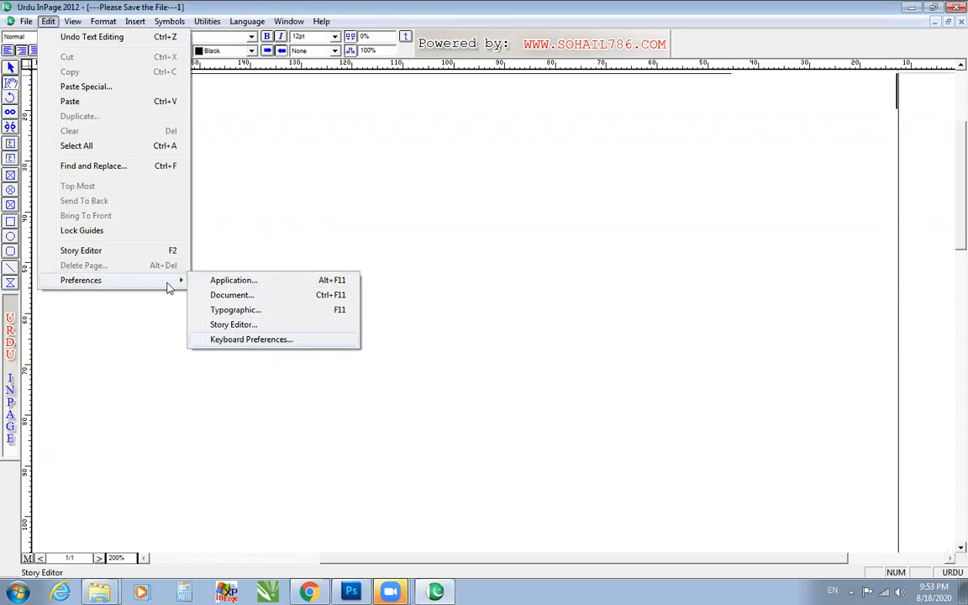
click(218, 341)
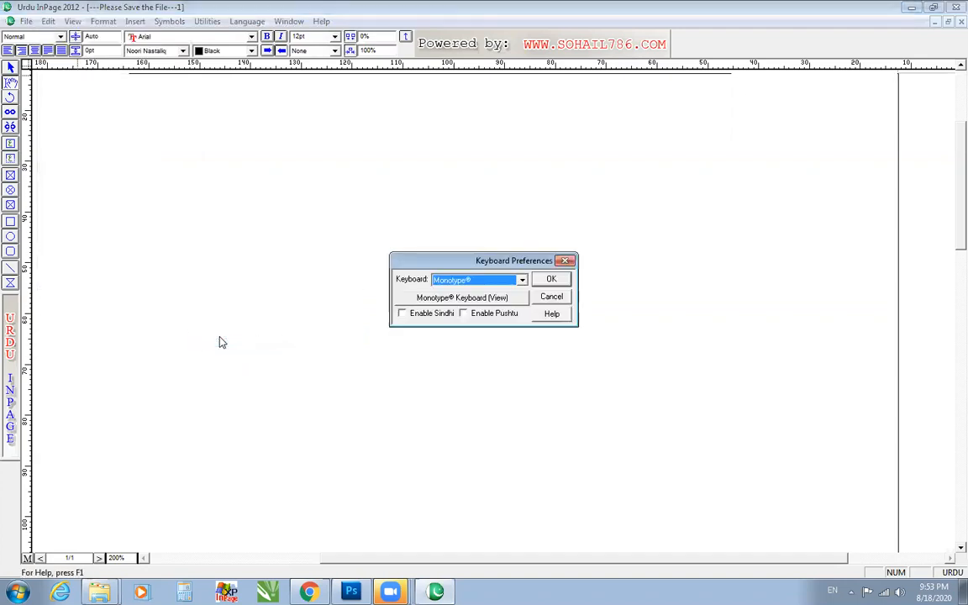
click(453, 285)
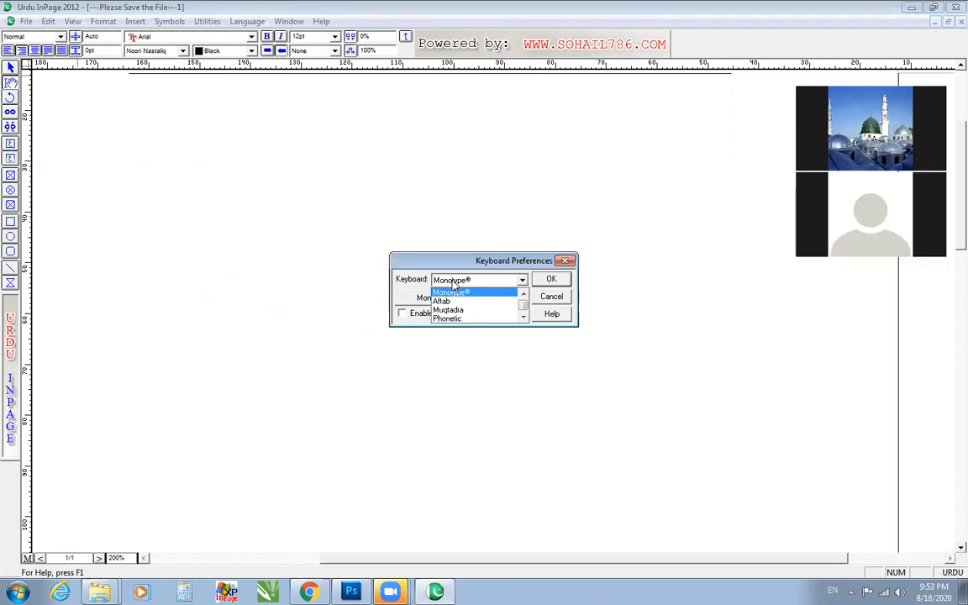
click(447, 320)
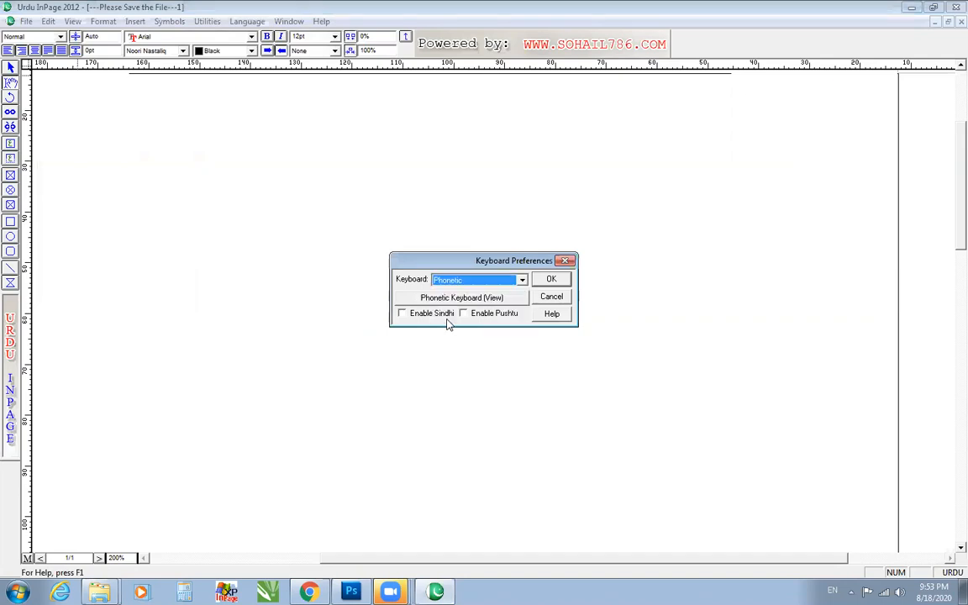
click(561, 278)
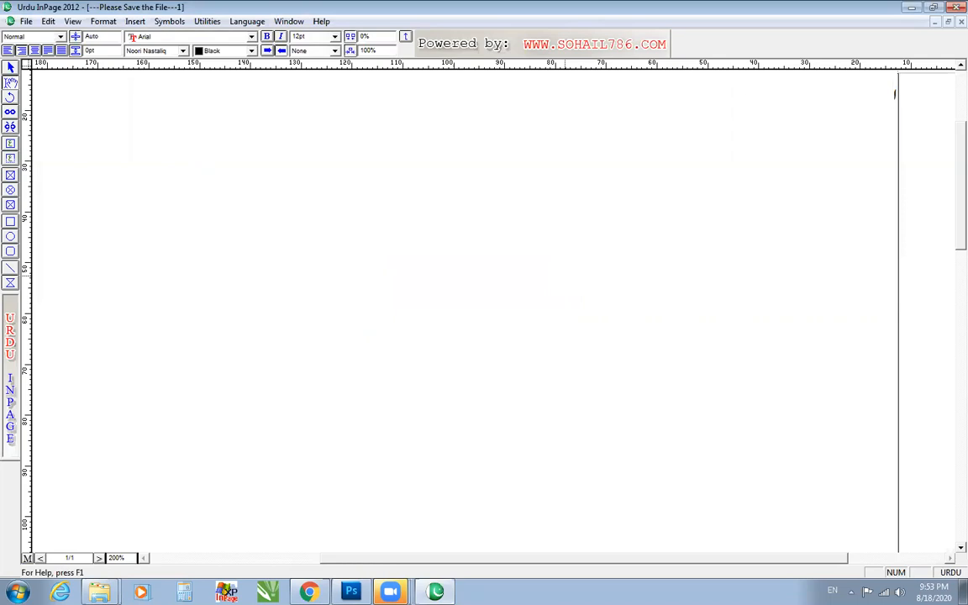
Enter the Urdu letters ا ب پ ت at the start of the page.
text(اب پت)
Display the key map of the Phonetic keyboard from the Keyboard Preferences.
click(48, 22)
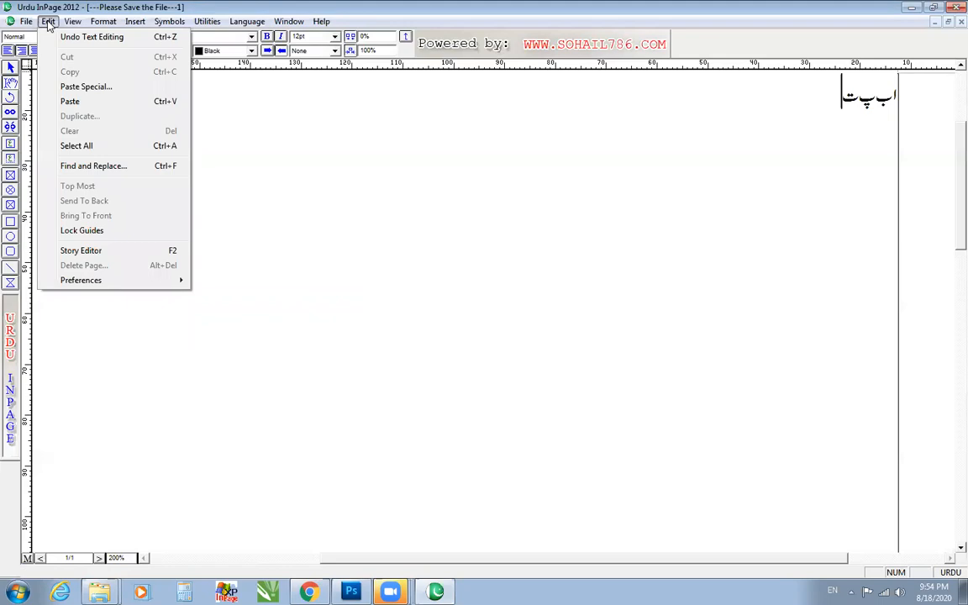
mouse_move(101, 280)
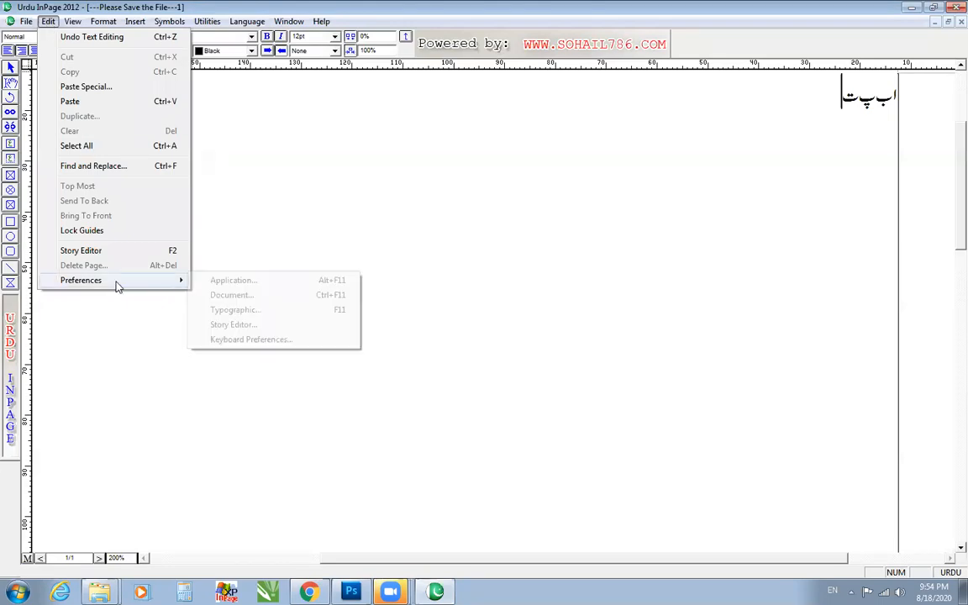
click(242, 340)
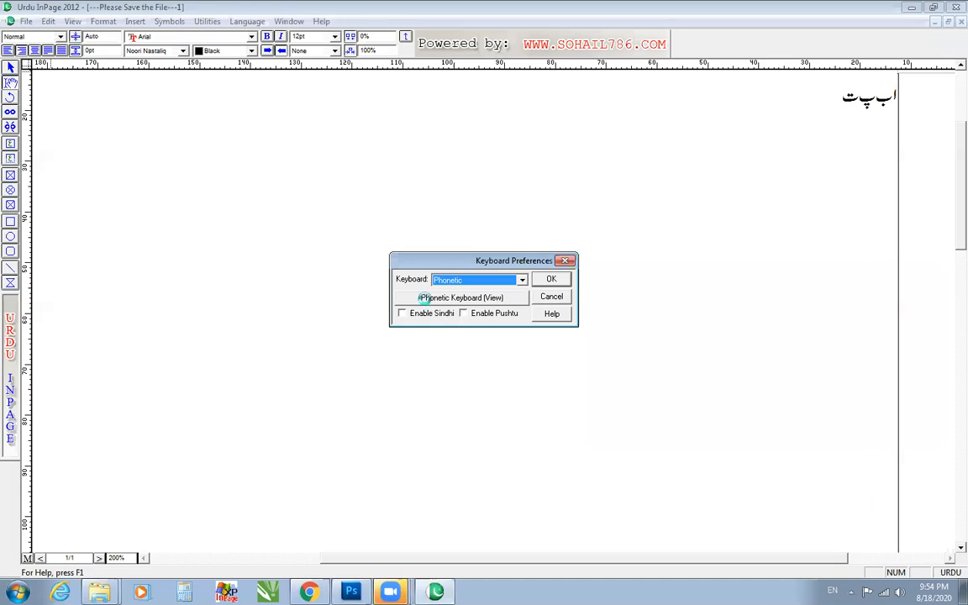
click(429, 300)
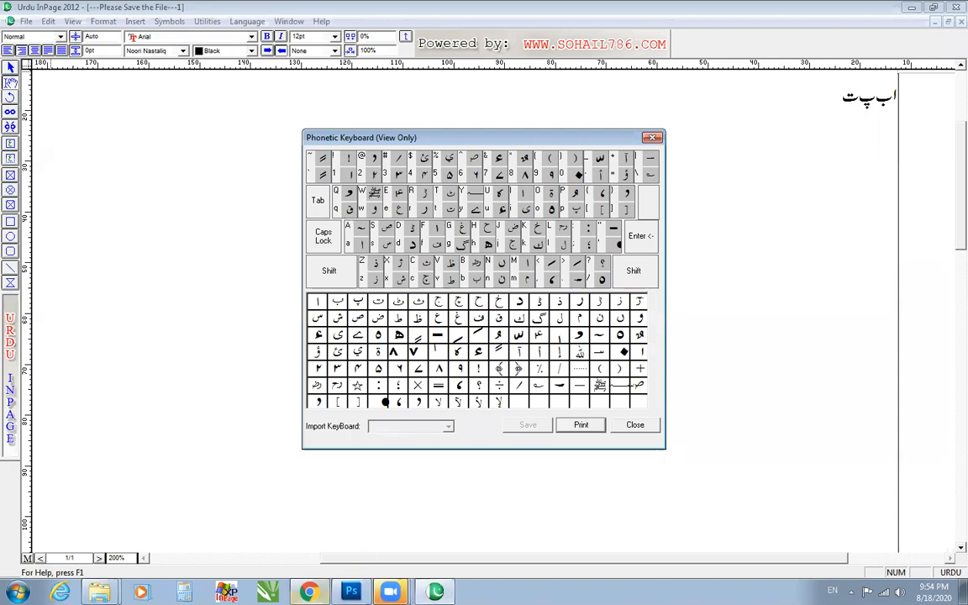
click(310, 591)
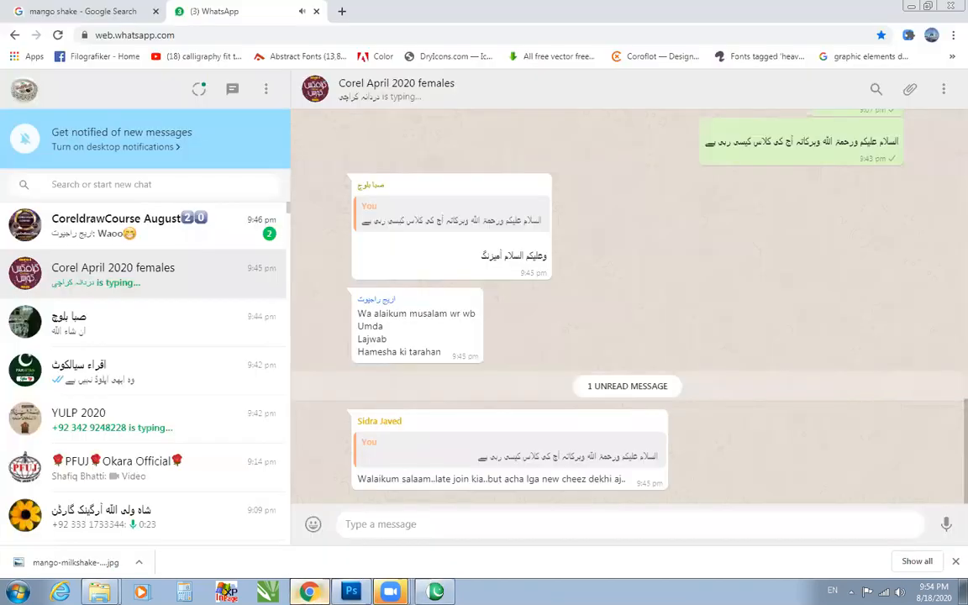
click(434, 591)
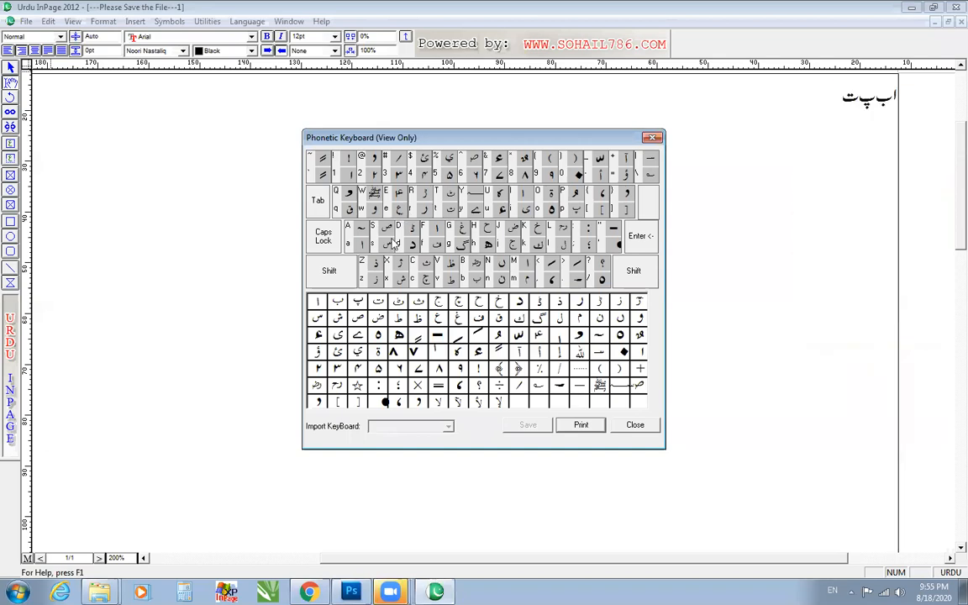
click(390, 592)
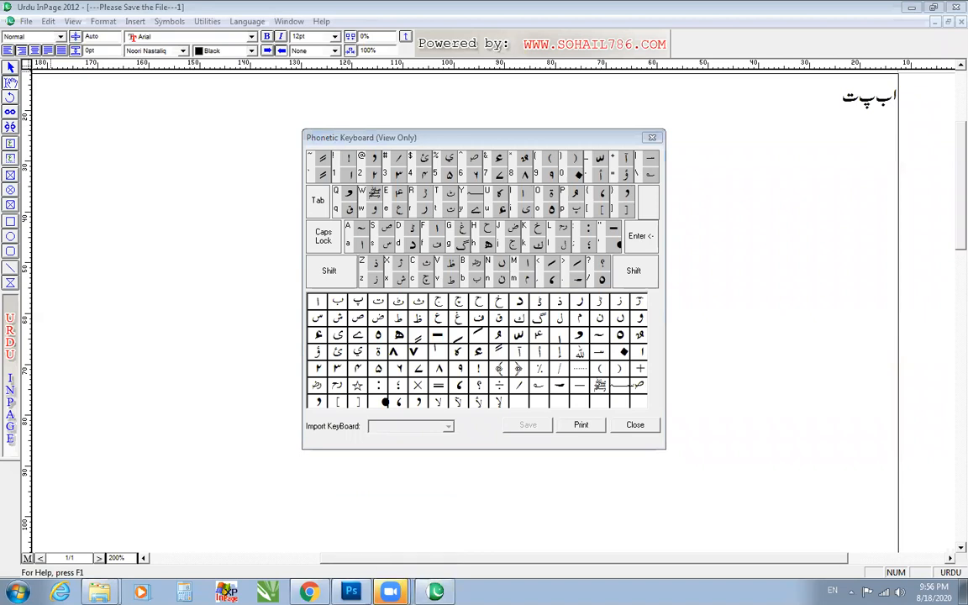
click(377, 542)
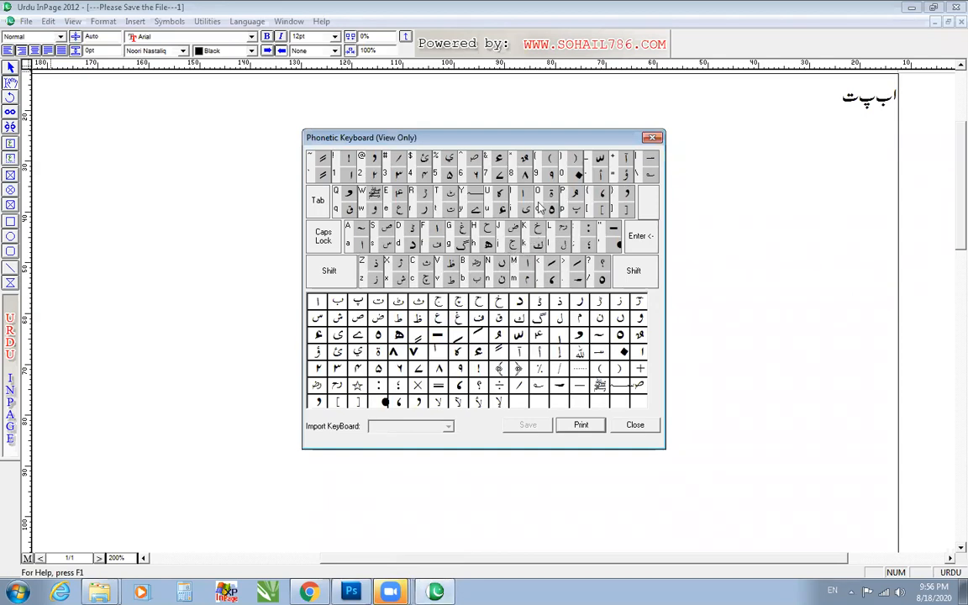
click(389, 590)
click(387, 565)
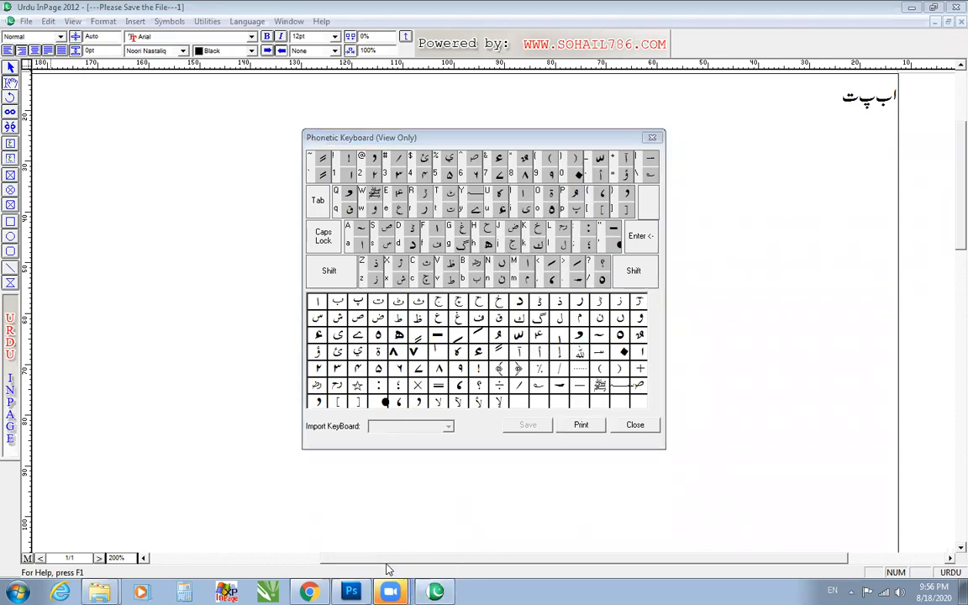
Close the Phonetic key map and leave the Keyboard Preferences without changing them.
click(388, 589)
click(651, 138)
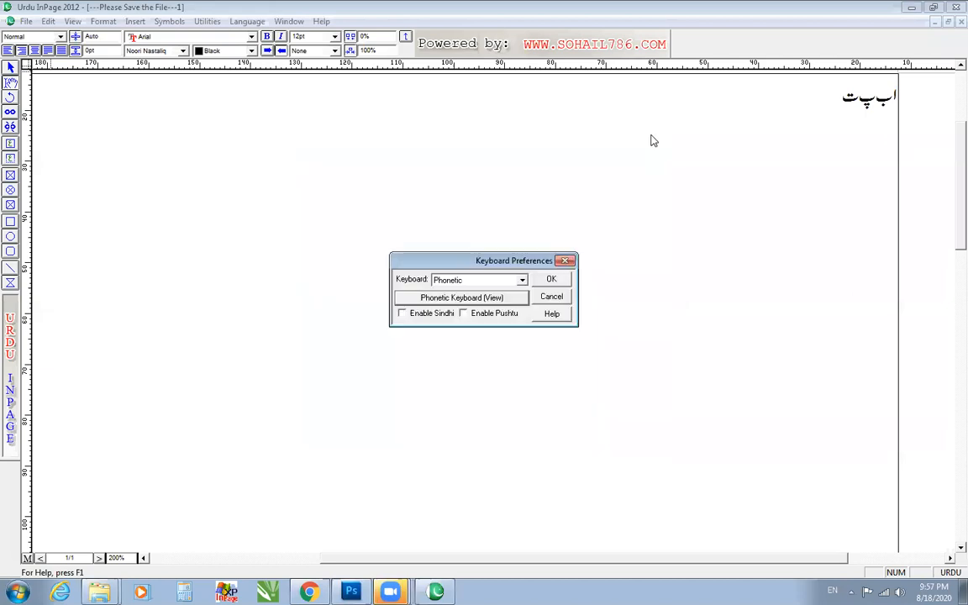
click(551, 297)
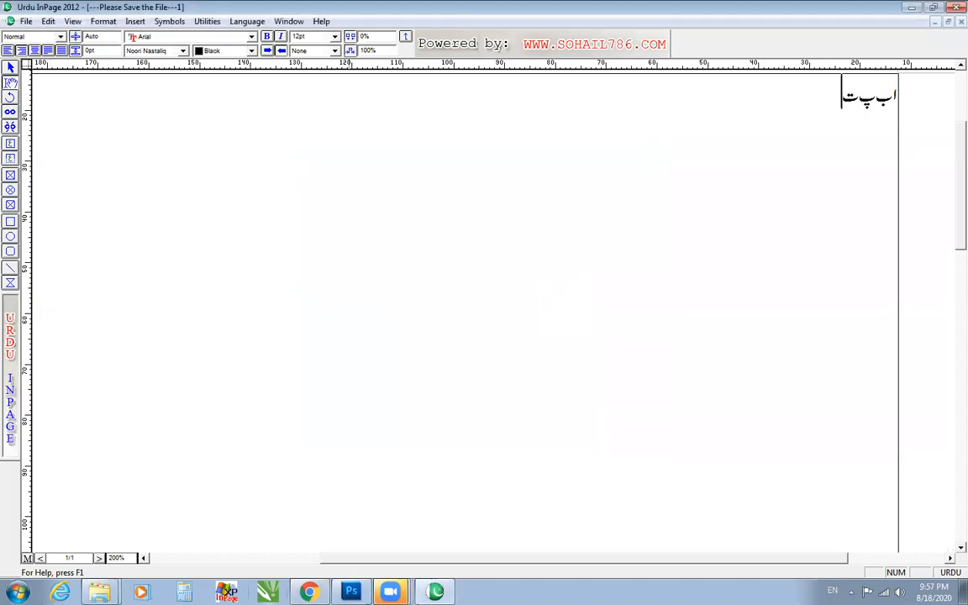
Start CorelDRAW X7, dismiss its viewer mode notice, and create a new blank Letter document.
click(268, 591)
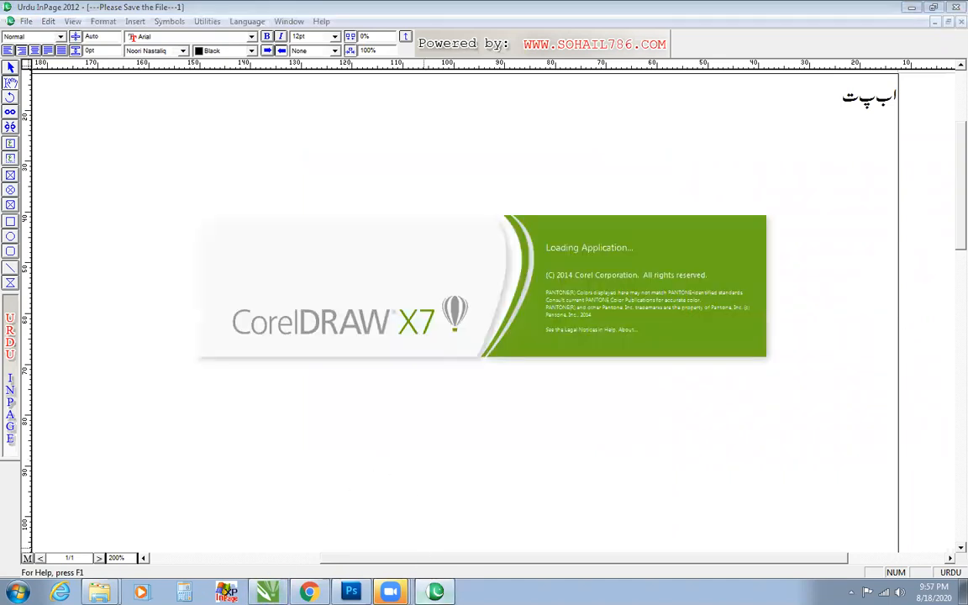
mouse_move(434, 592)
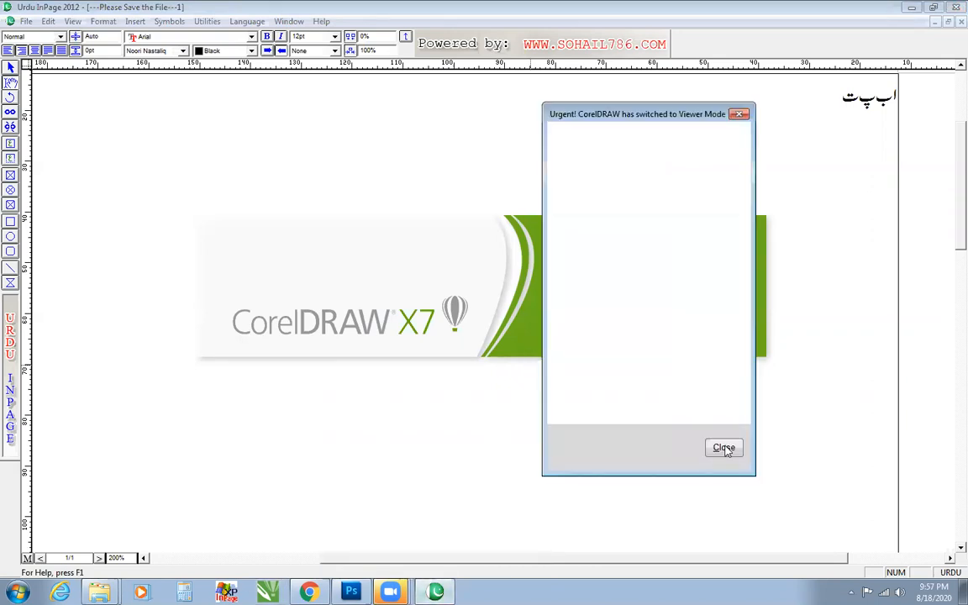
click(722, 448)
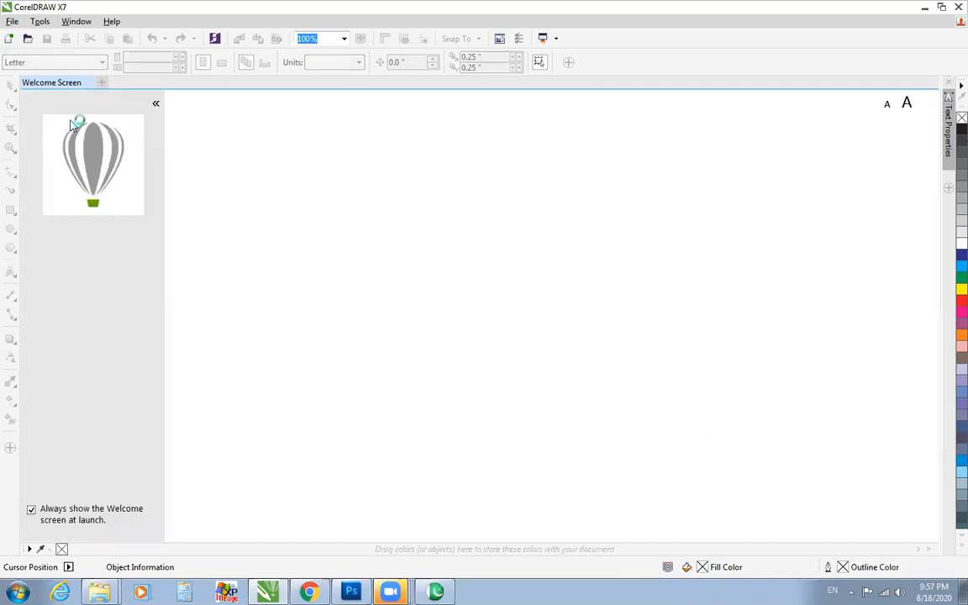
click(90, 82)
click(11, 21)
key(Return)
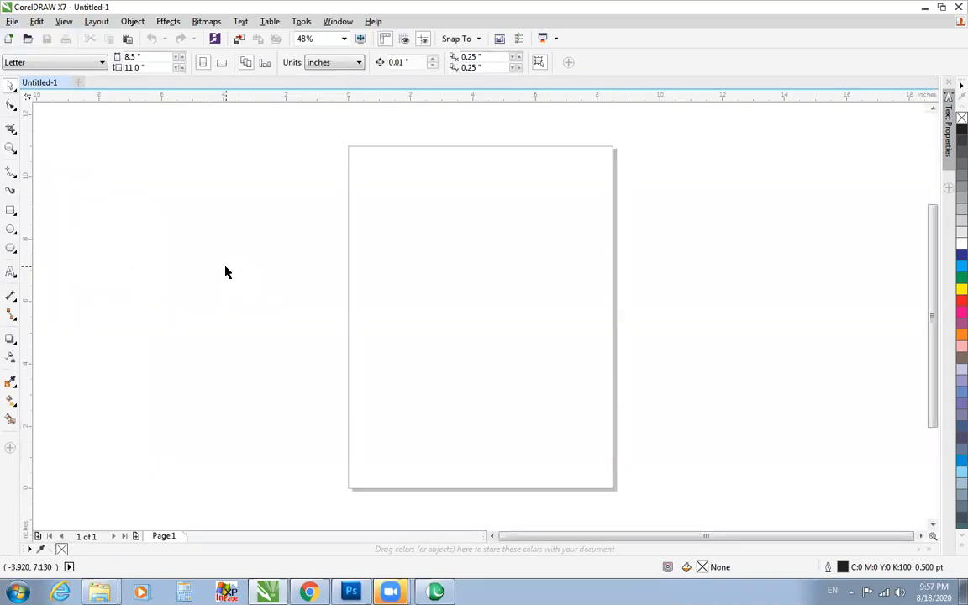
Draw a banner rectangle about 5.89 by 3.65 inches in the upper half of the page.
click(11, 210)
drag(381, 215, 565, 329)
key(F4)
Copy the rectangle as a strip about 0.92 inches high along its lower edge and bend the strip's upper edge into a wave.
drag(479, 109, 479, 412)
right_click(478, 412)
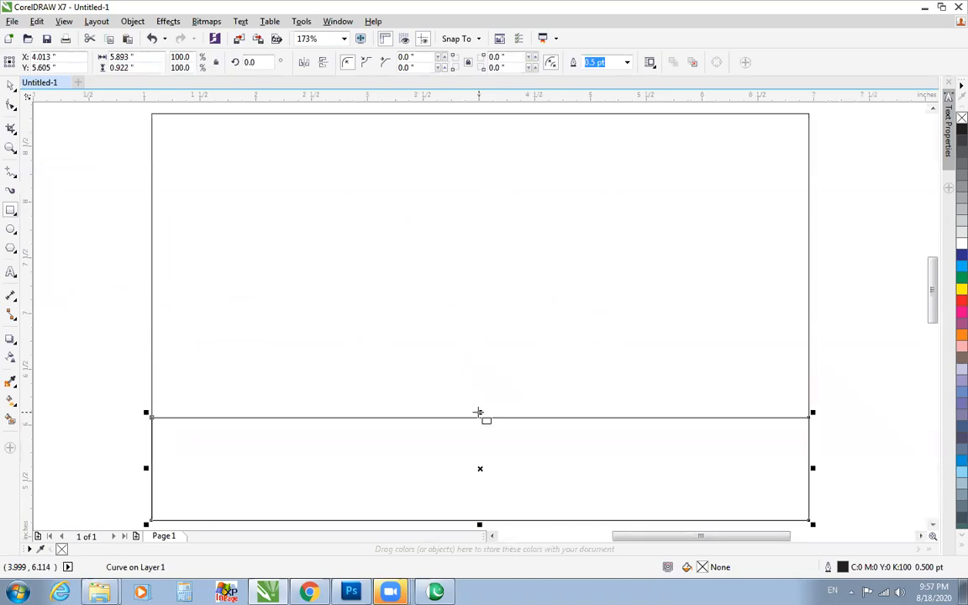
key(F10)
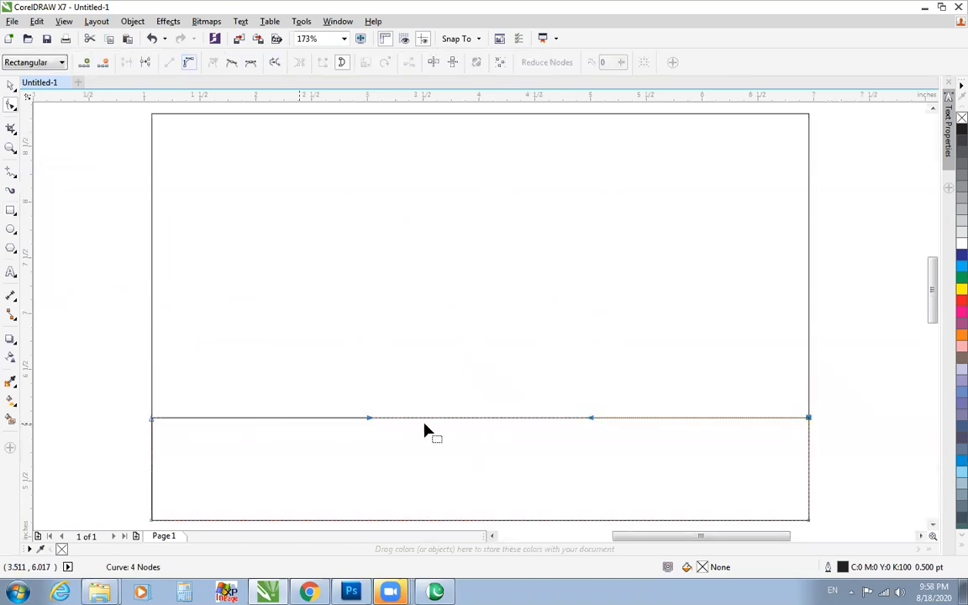
drag(369, 419, 330, 494)
scroll(328, 498, down, 3)
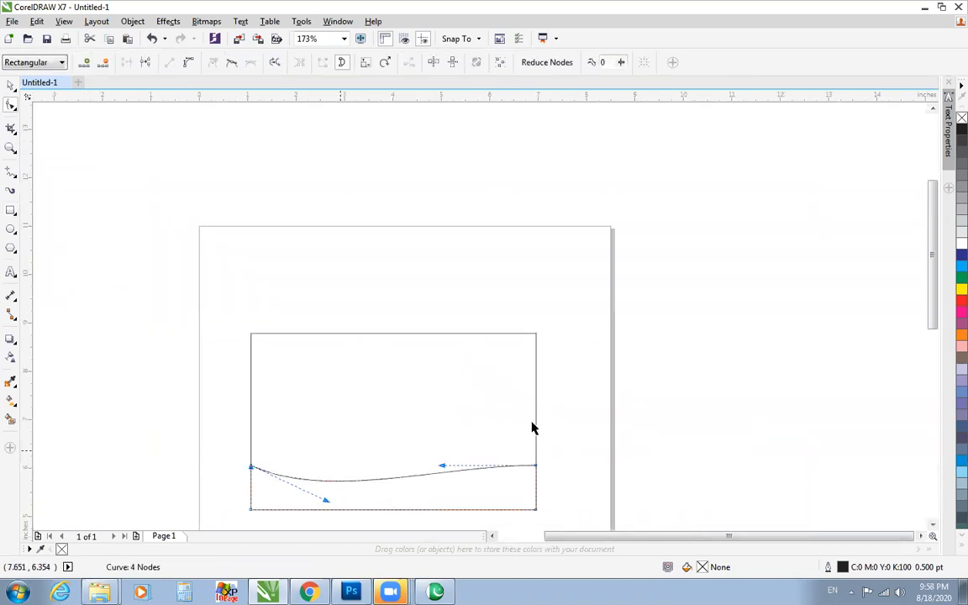
Copy the banner rectangle as a full-height strip about 1.64 inches wide along its left edge.
key(space)
click(535, 420)
drag(541, 421, 333, 461)
right_click(331, 461)
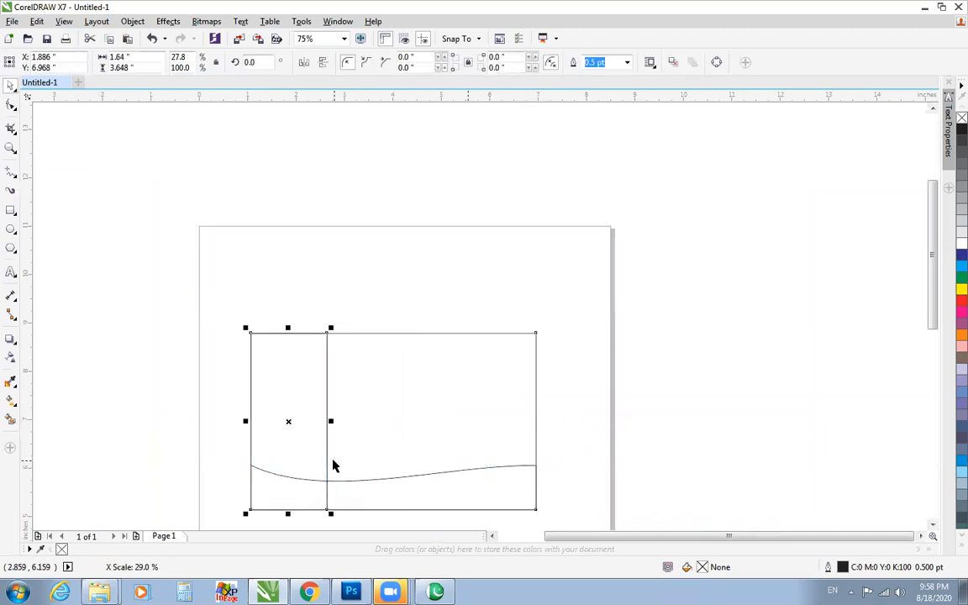
Bend the inner edge of the full-height left strip into an S-shaped curve.
key(F10)
click(327, 420)
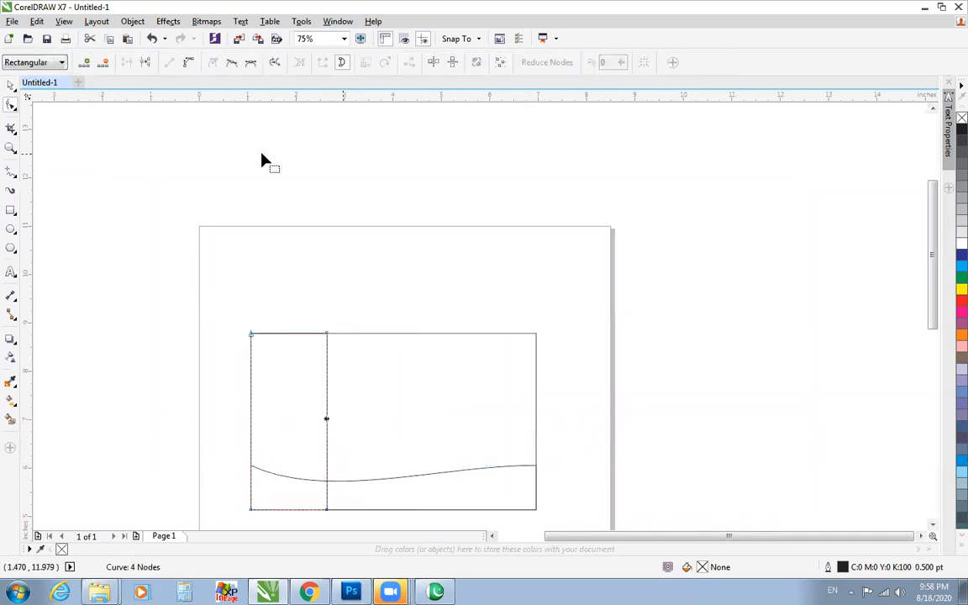
click(317, 399)
drag(327, 396, 270, 401)
key(space)
scroll(315, 310, down, 2)
drag(216, 263, 521, 500)
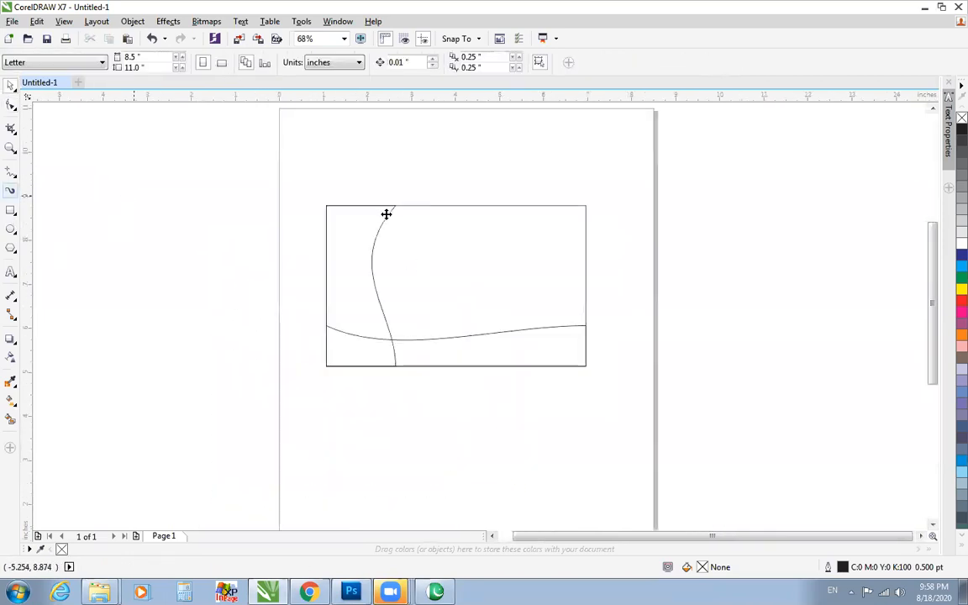
Apply a vertical fountain fill from black down to red #B81B21 to the curved left strip.
click(354, 361)
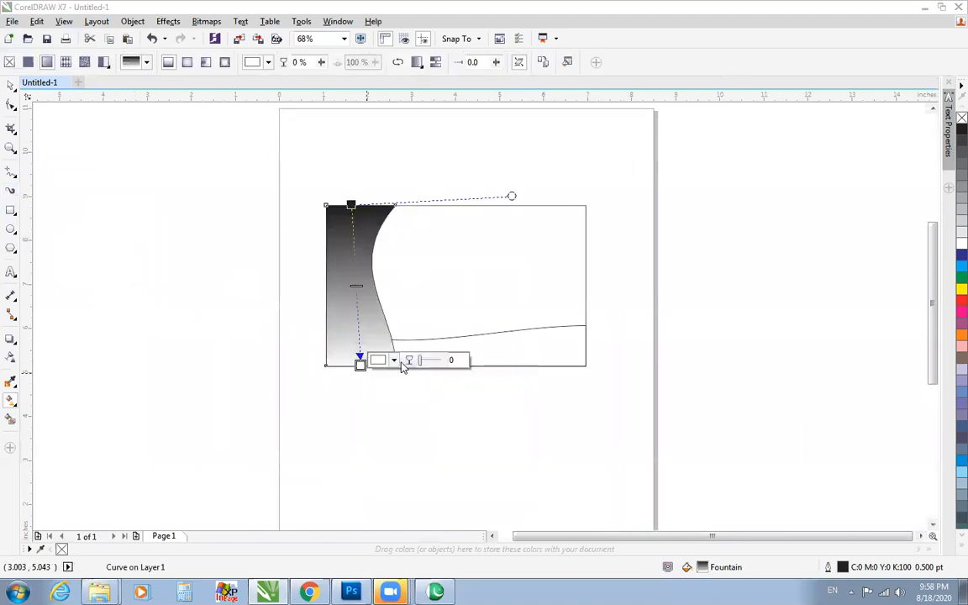
click(394, 361)
click(441, 442)
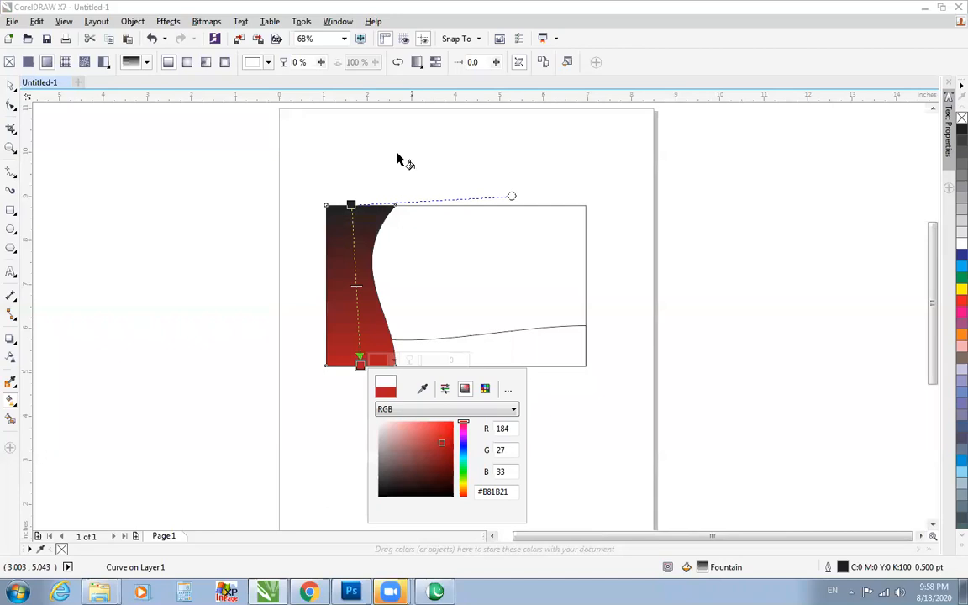
Apply a vertical fountain fill to the background rectangle, from dark blue C100 M100 at the top to cyan at the bottom.
click(427, 268)
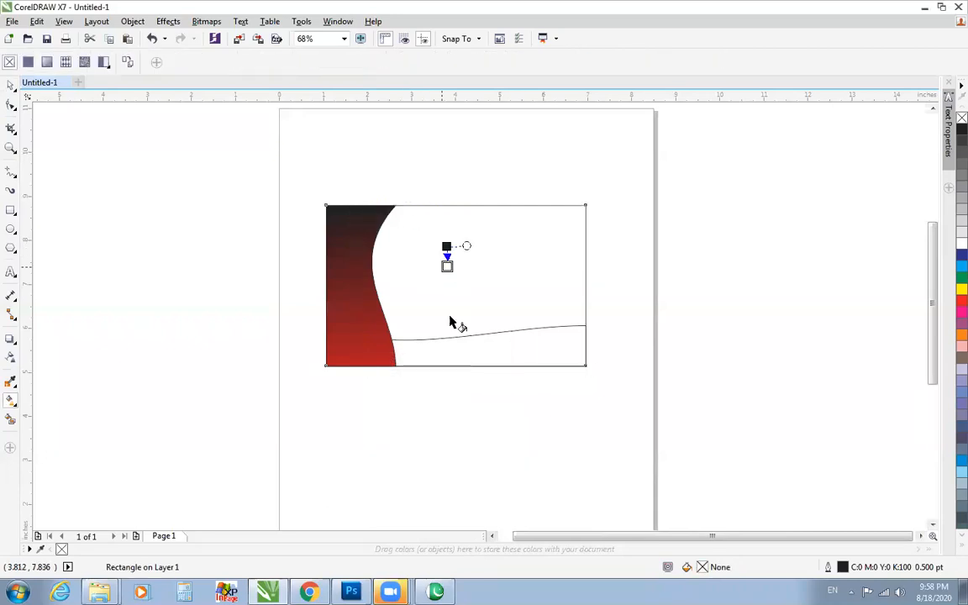
drag(449, 316, 454, 353)
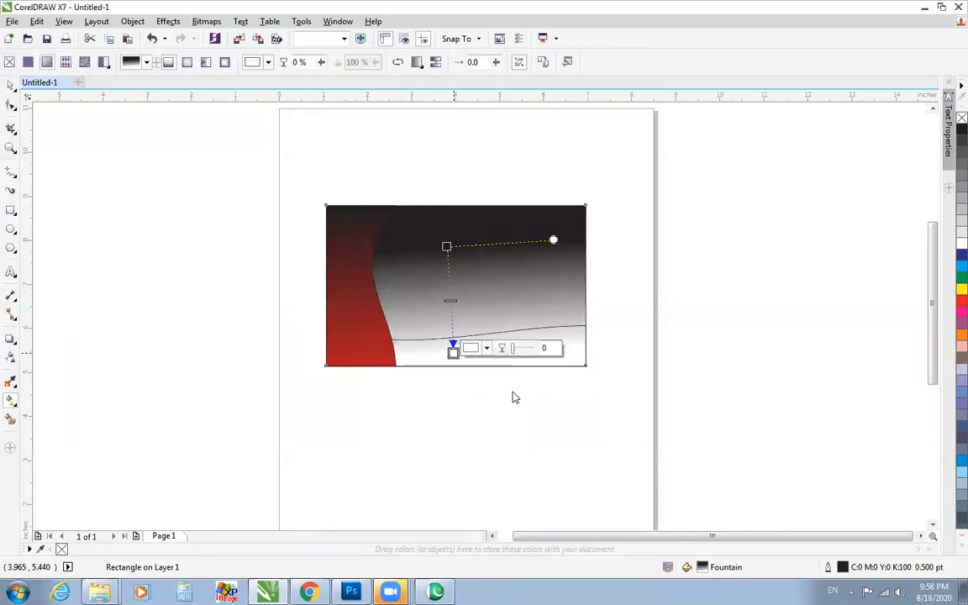
click(478, 347)
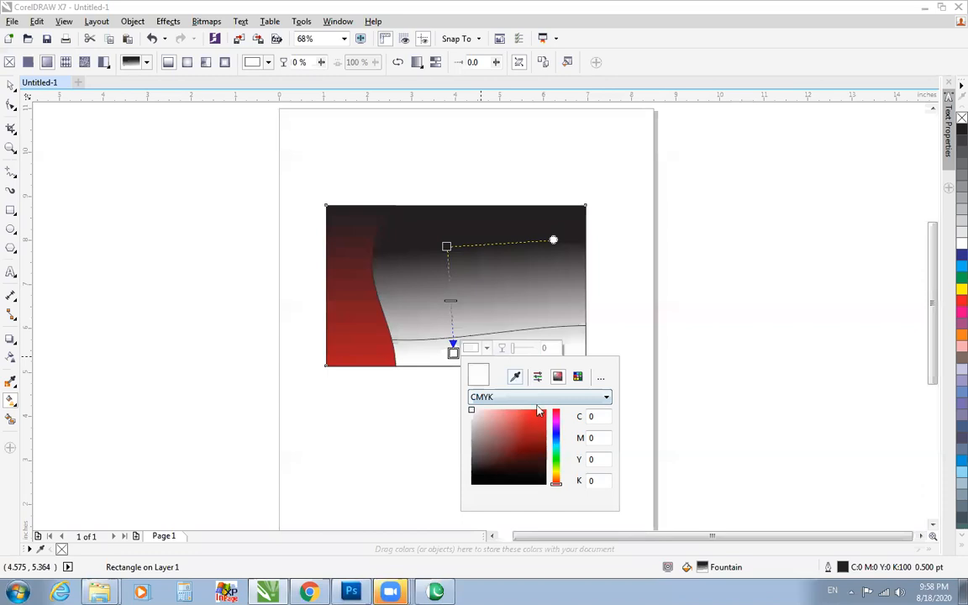
click(961, 266)
click(446, 246)
click(479, 242)
click(508, 269)
click(962, 254)
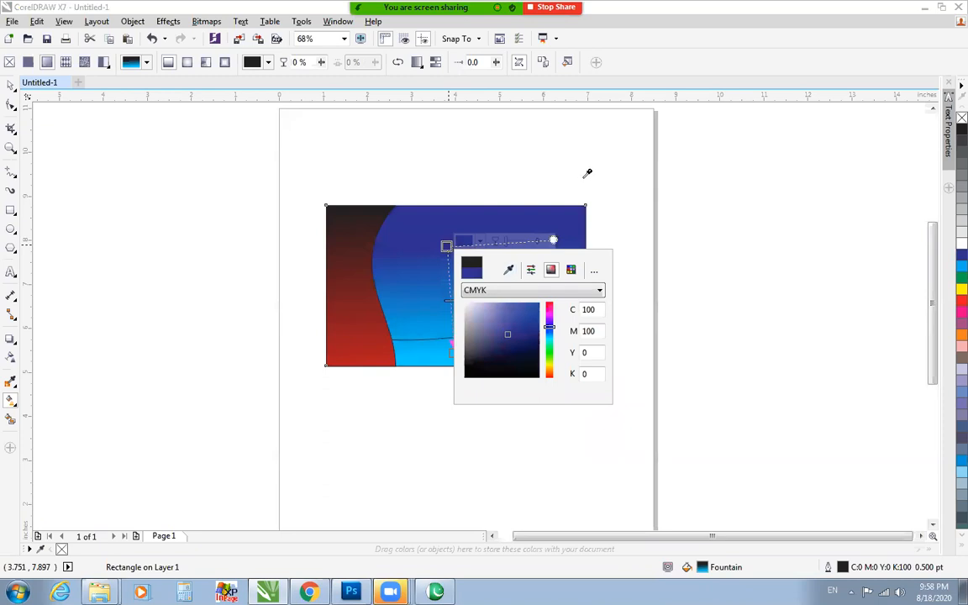
click(573, 178)
Bring the wavy lower strip to the front, fill it green C100 Y100, and remove its outline.
click(538, 330)
key(space)
key(F2)
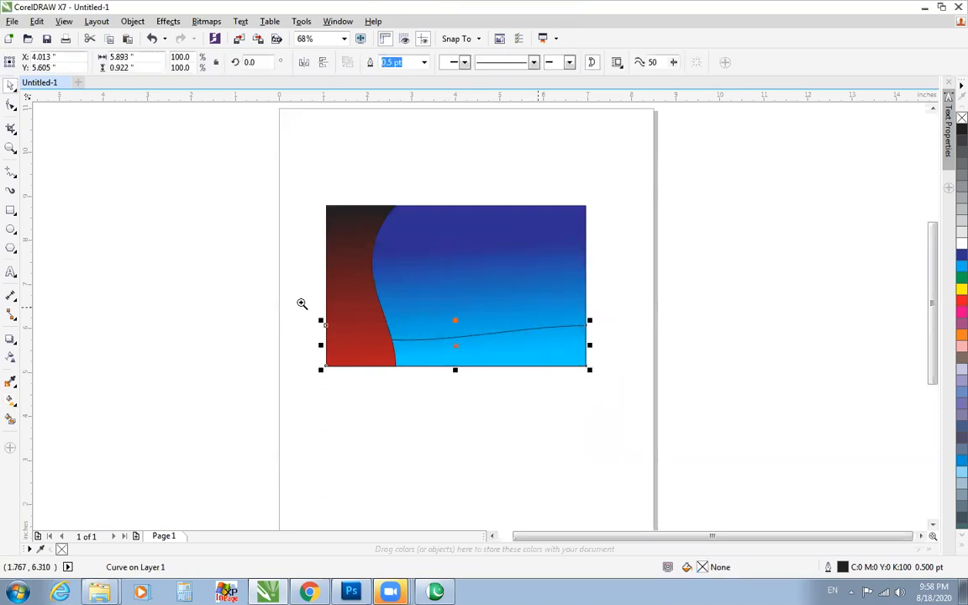
drag(238, 261, 696, 422)
key(shift+Page_Up)
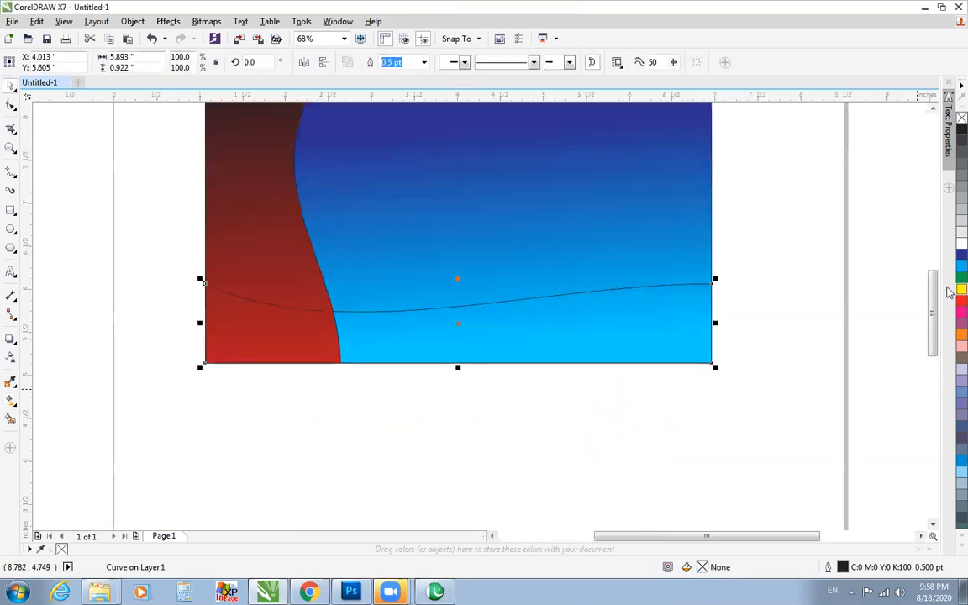
click(962, 277)
right_click(962, 118)
key(F3)
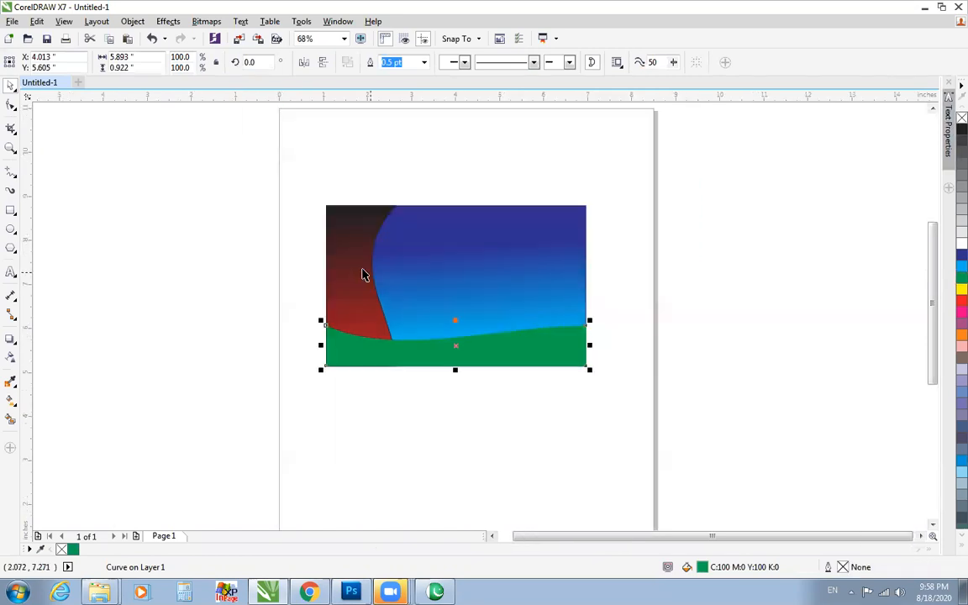
Remove the outline from the black-to-red shape on the left of the banner.
click(363, 274)
key(F4)
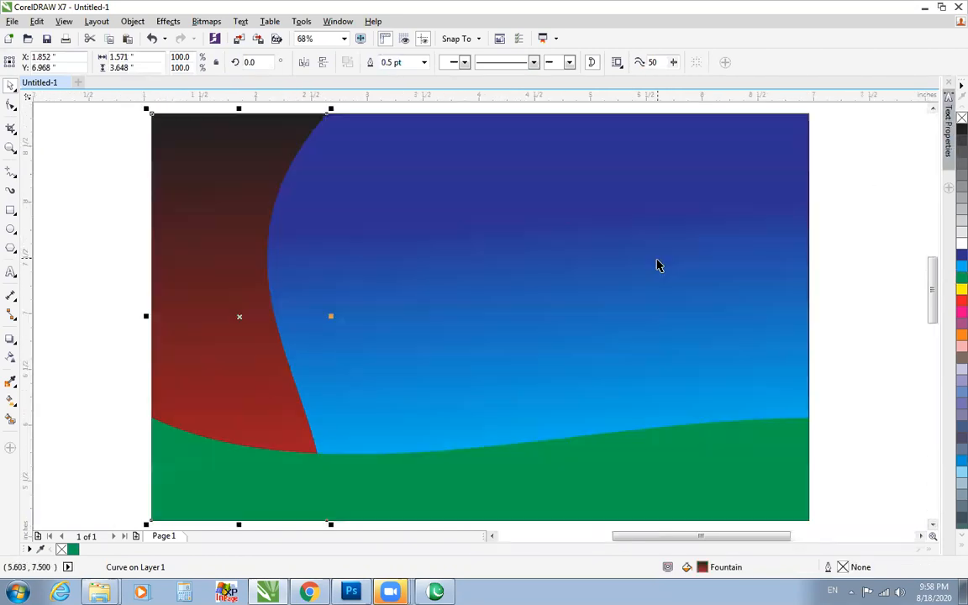
key(F3)
Draw a circle, scale it to about 1.15 inches across on the banner's blue area, and copy it to the right side.
click(12, 229)
drag(76, 228, 190, 341)
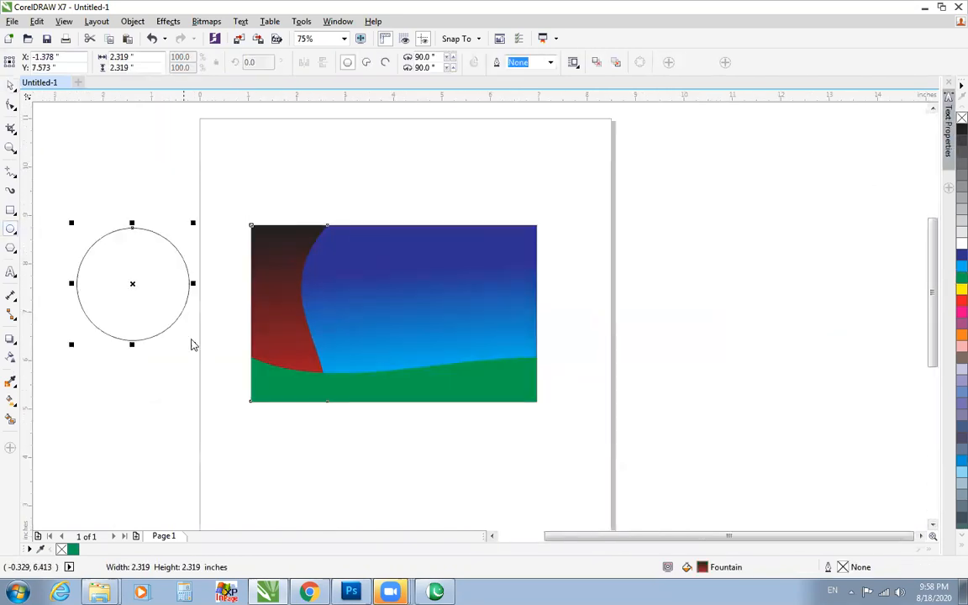
key(space)
drag(193, 221, 340, 263)
drag(499, 287, 473, 287)
right_click(473, 288)
Group the two circles and centre the group horizontally on the background rectangle.
key(F2)
drag(188, 198, 638, 393)
key(ctrl+g)
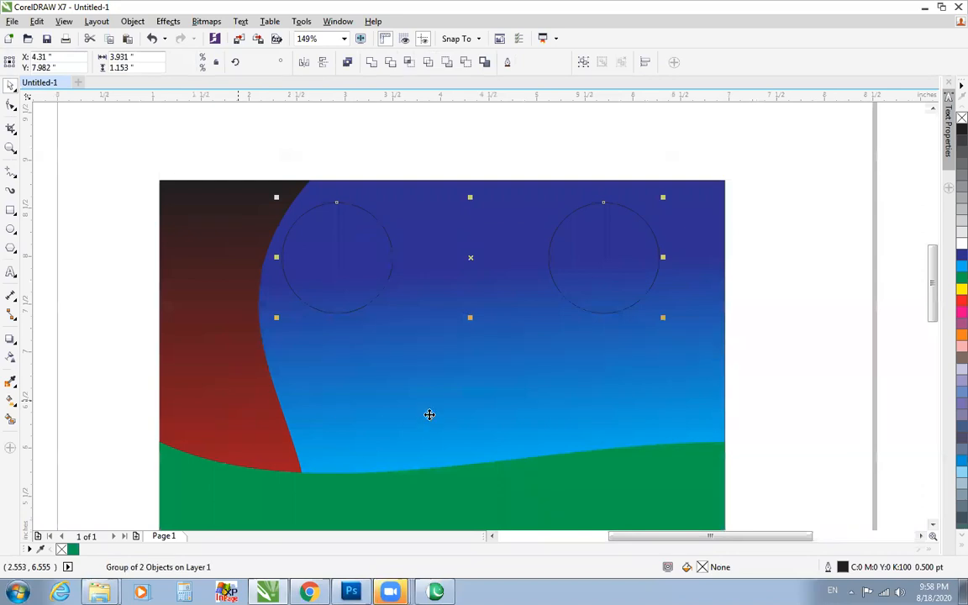
shift+click(362, 280)
key(c)
click(362, 275)
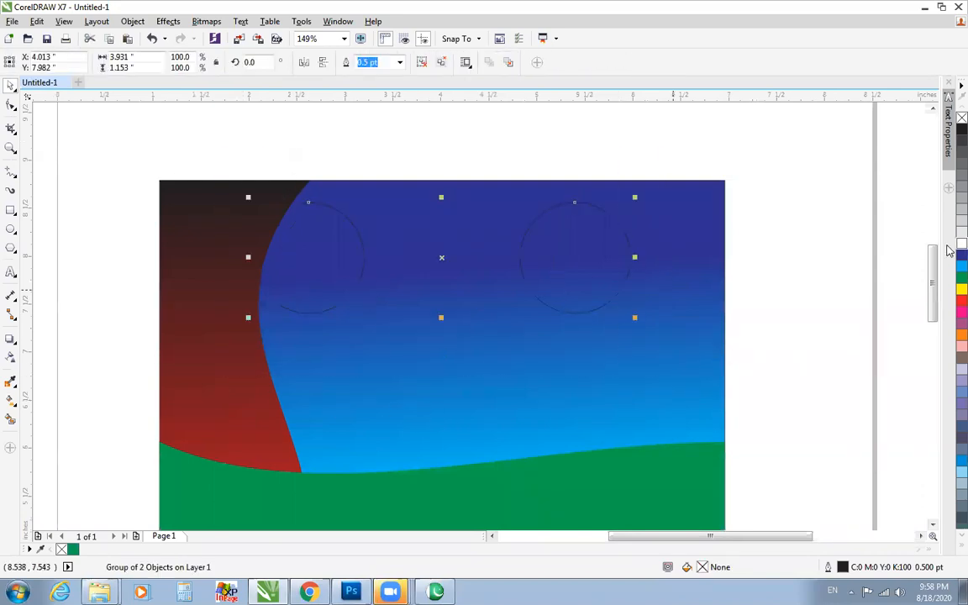
Fill both circles white and reduce them to about 0.5 inches across in the banner's upper area.
click(961, 243)
drag(634, 199, 658, 243)
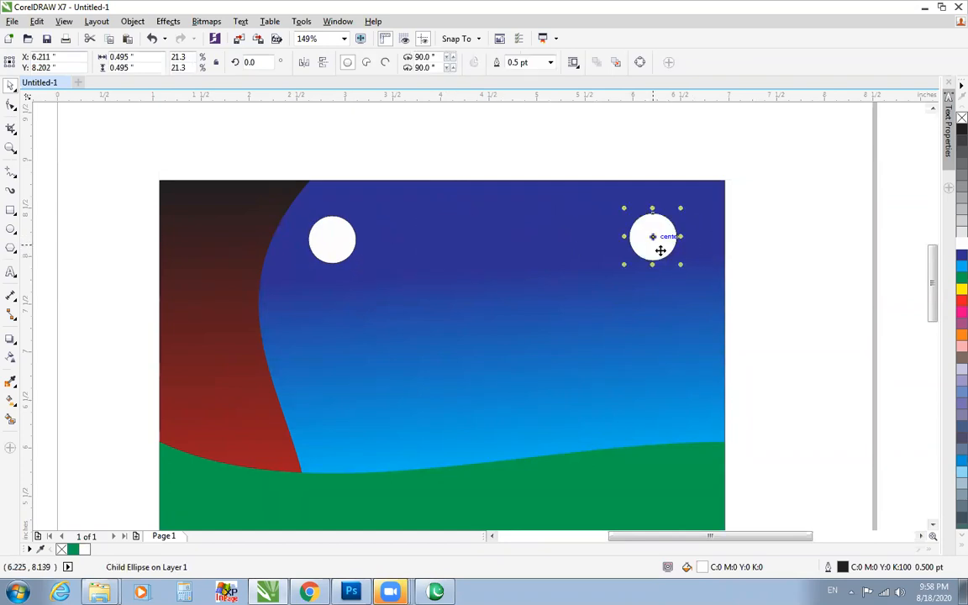
click(378, 218)
Re-centre the pair of white circles horizontally on the background rectangle.
click(346, 243)
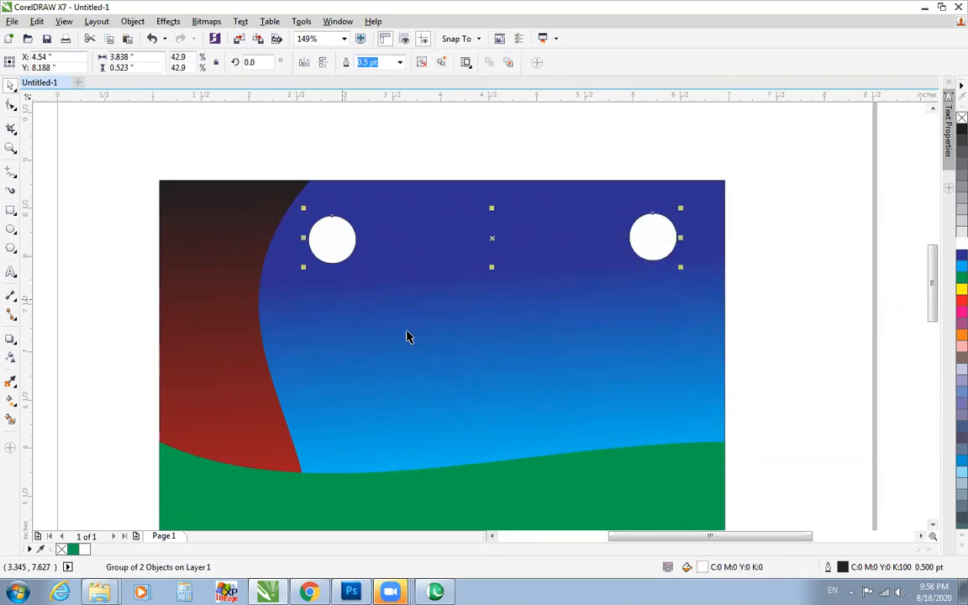
shift+click(412, 337)
key(c)
Add the artistic text PRINT MEDIA on the empty area beside the page.
scroll(557, 367, down, 1)
drag(188, 203, 683, 502)
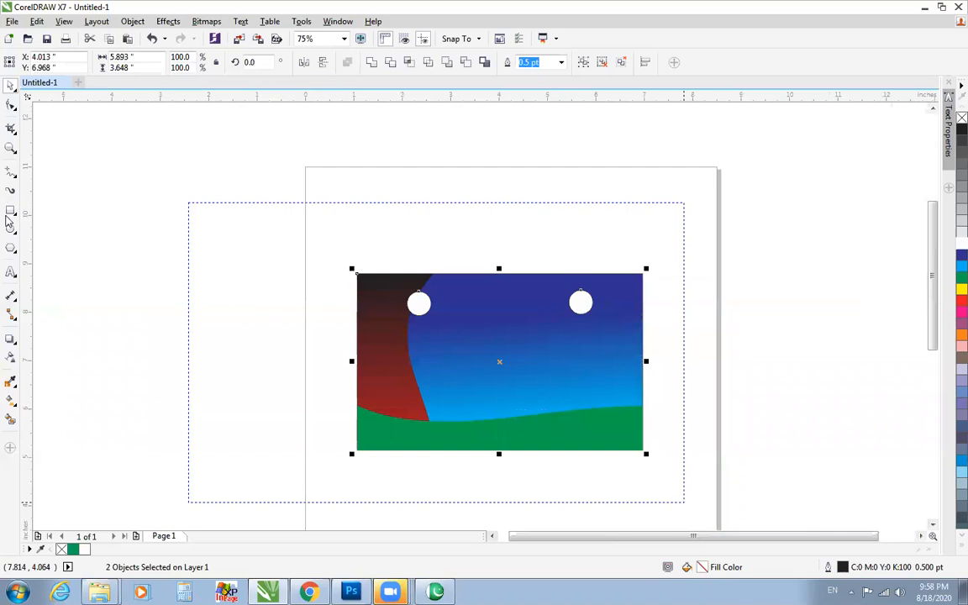
click(11, 271)
click(122, 311)
text(PRIN)
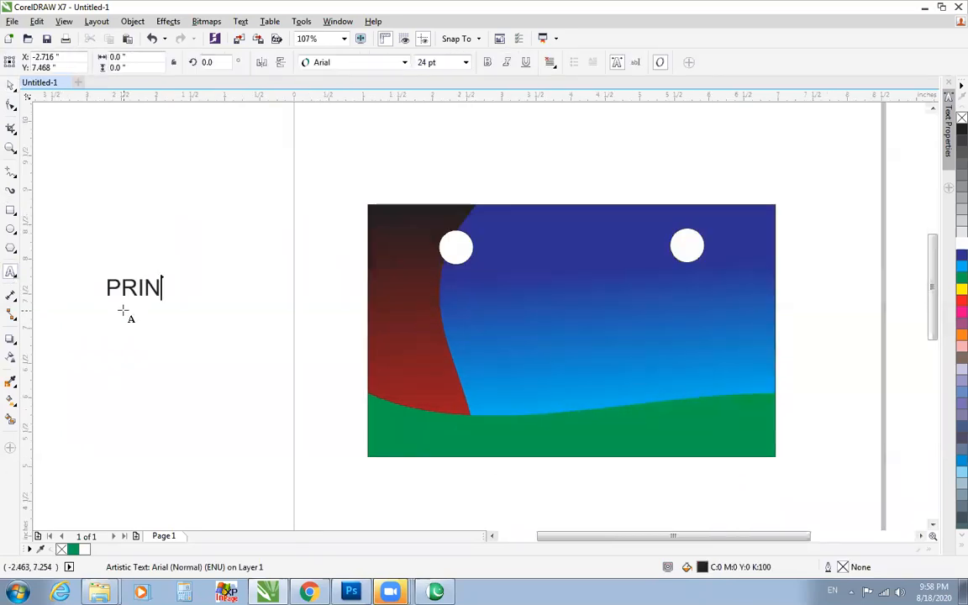
text(T MEDIA)
key(ctrl+space)
Move the PRINT MEDIA text to just above the left white circle and scale it down.
drag(190, 285, 469, 194)
drag(379, 161, 632, 265)
drag(570, 217, 527, 238)
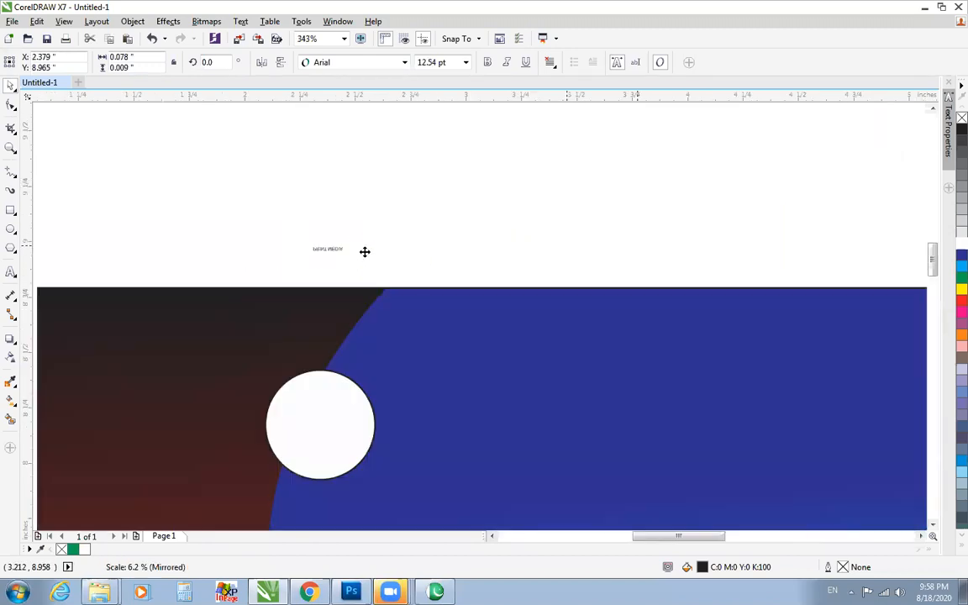
Try centring the text horizontally on the circle group, and undo the alignment.
shift+click(313, 405)
key(c)
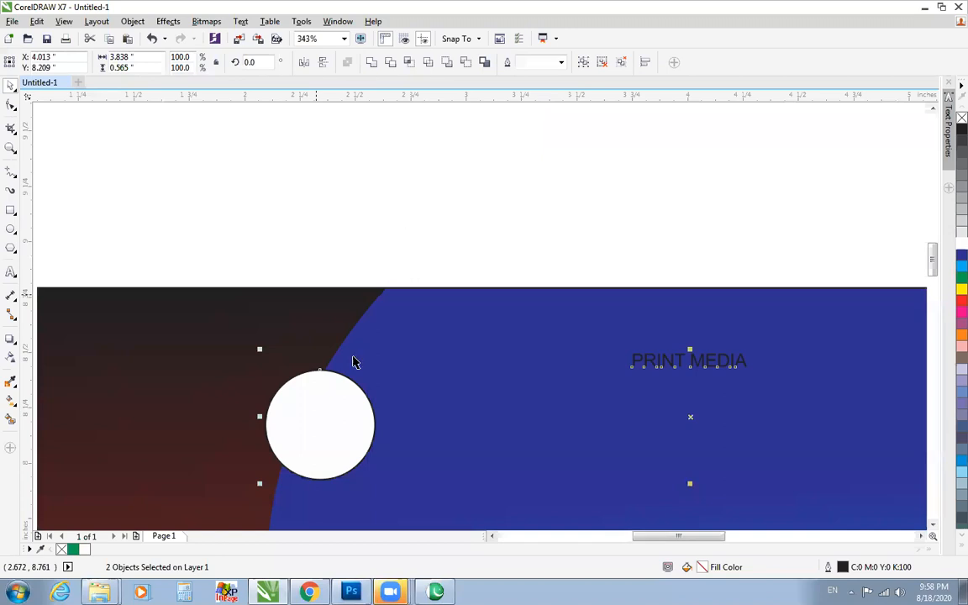
key(ctrl+z)
Enlarge the PRINT MEDIA text above the left circle to about 11.2 pt.
click(348, 359)
click(339, 373)
click(347, 367)
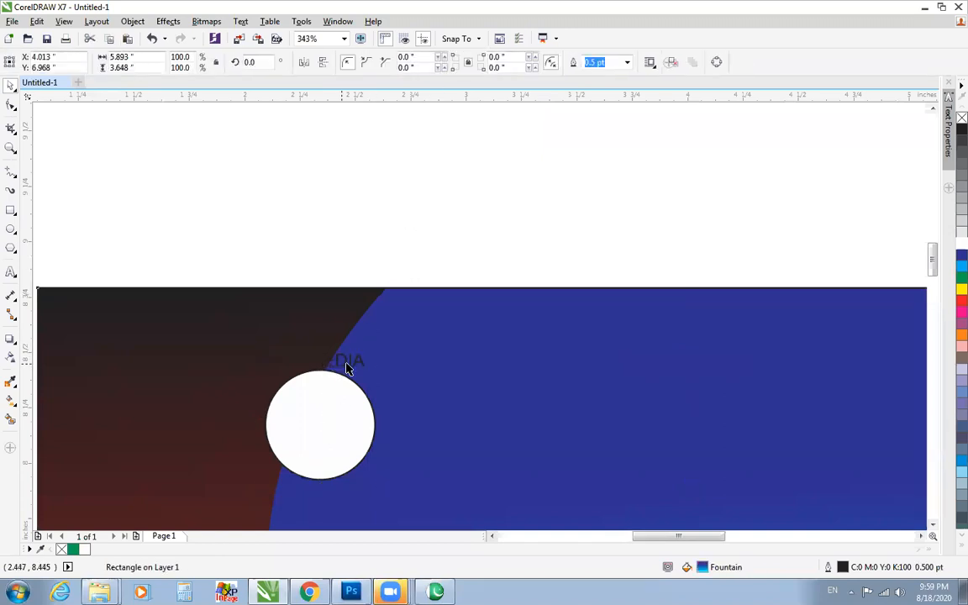
click(352, 362)
drag(369, 351, 421, 341)
Fit the PRINT MEDIA text to the outline of the left white circle as its path.
shift+click(357, 421)
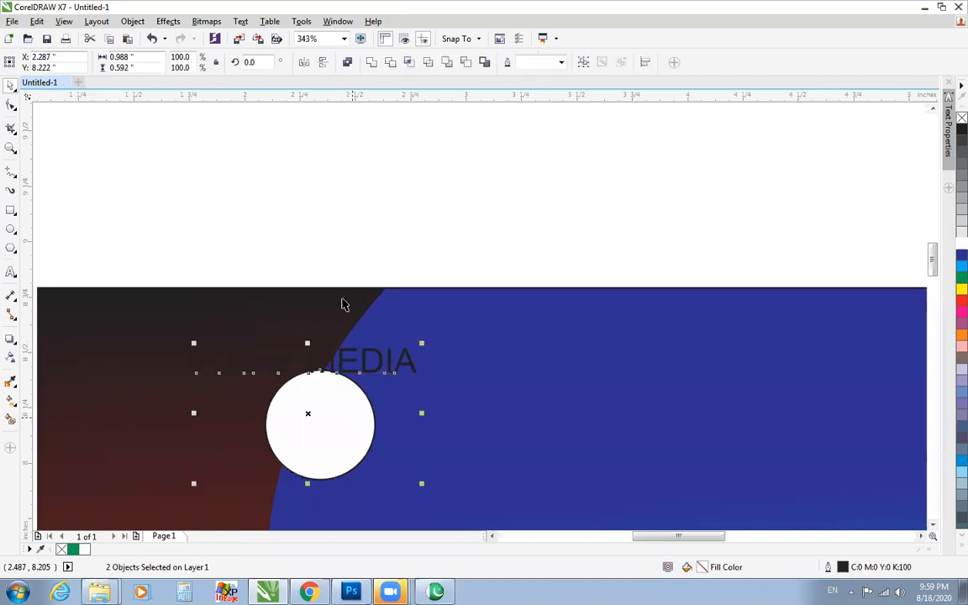
click(241, 21)
click(271, 231)
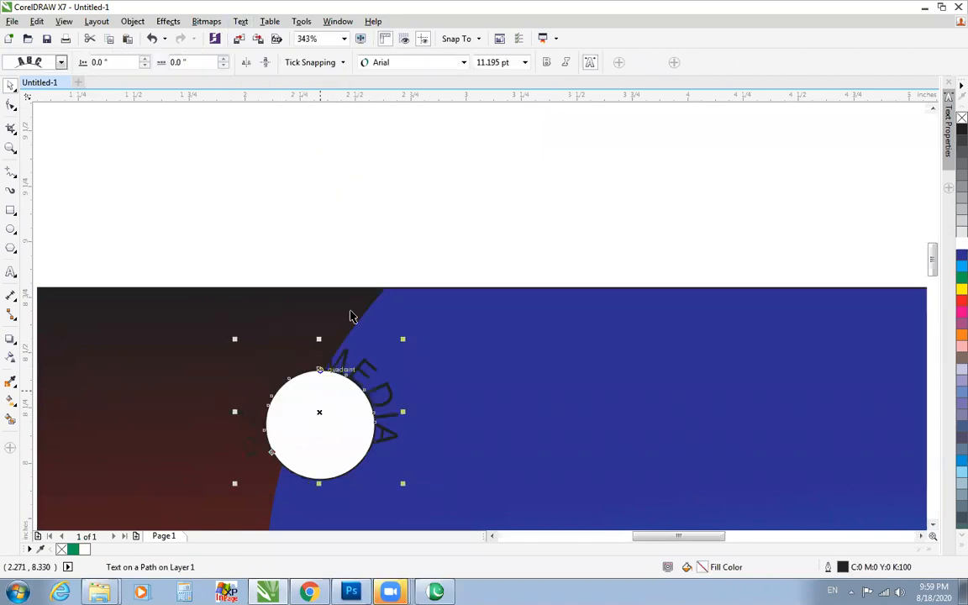
click(324, 207)
scroll(337, 362, down, 2)
click(320, 359)
scroll(449, 452, down, 1)
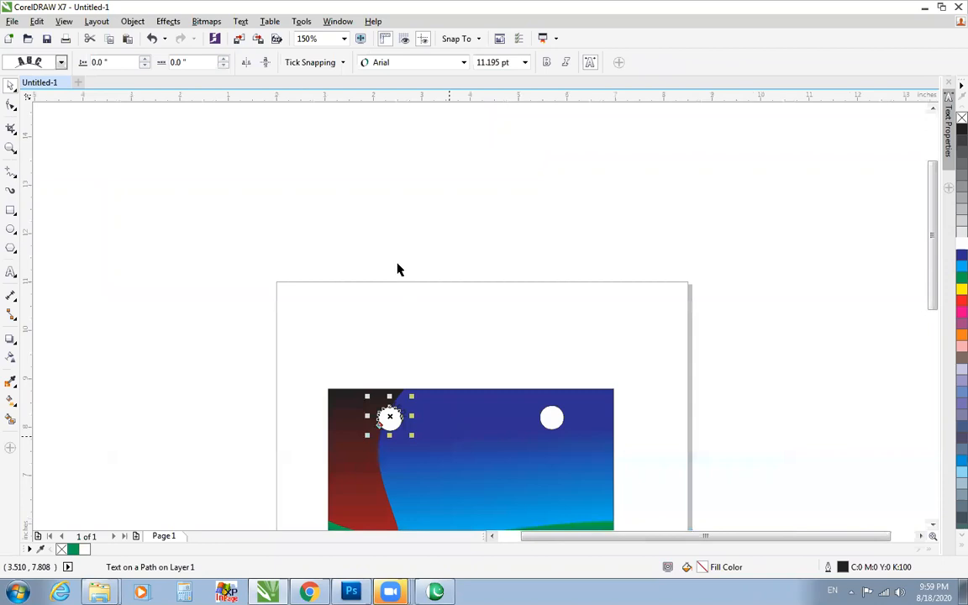
key(F4)
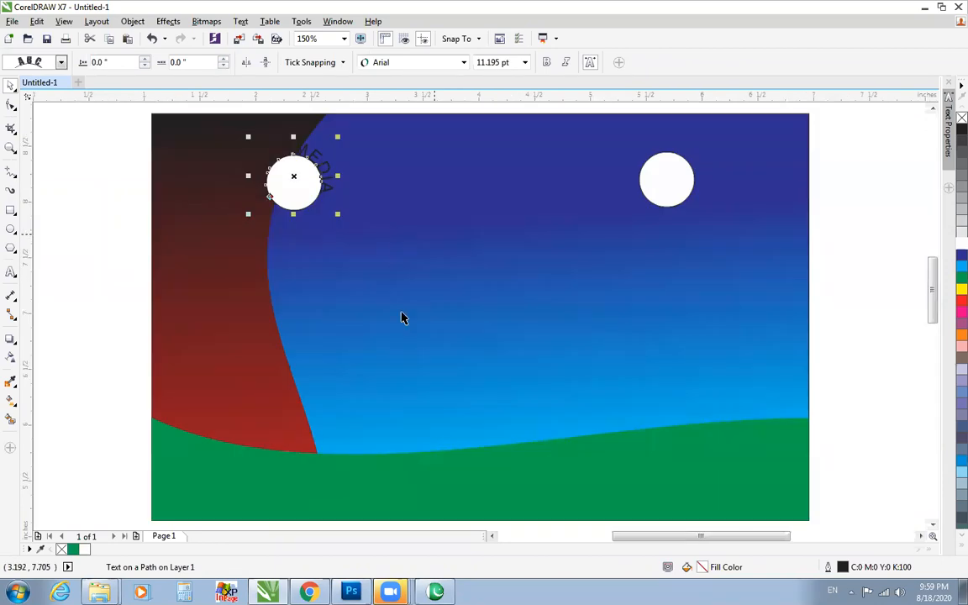
mouse_move(390, 591)
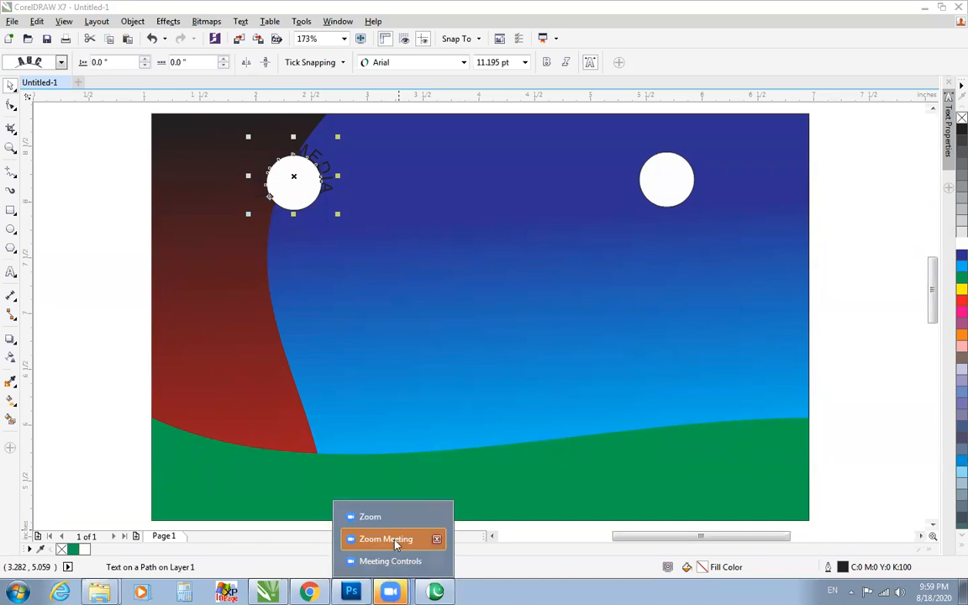
click(384, 518)
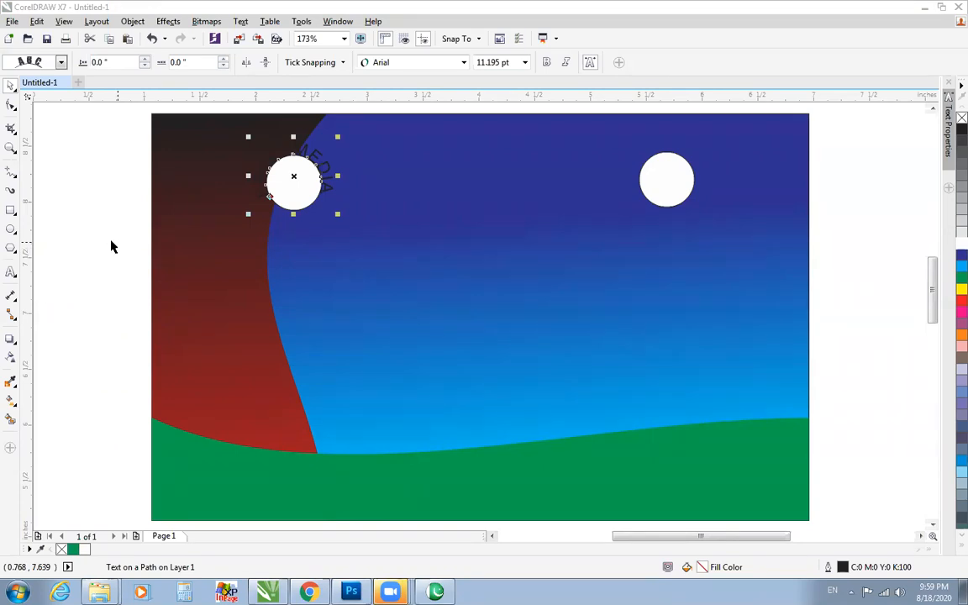
click(144, 262)
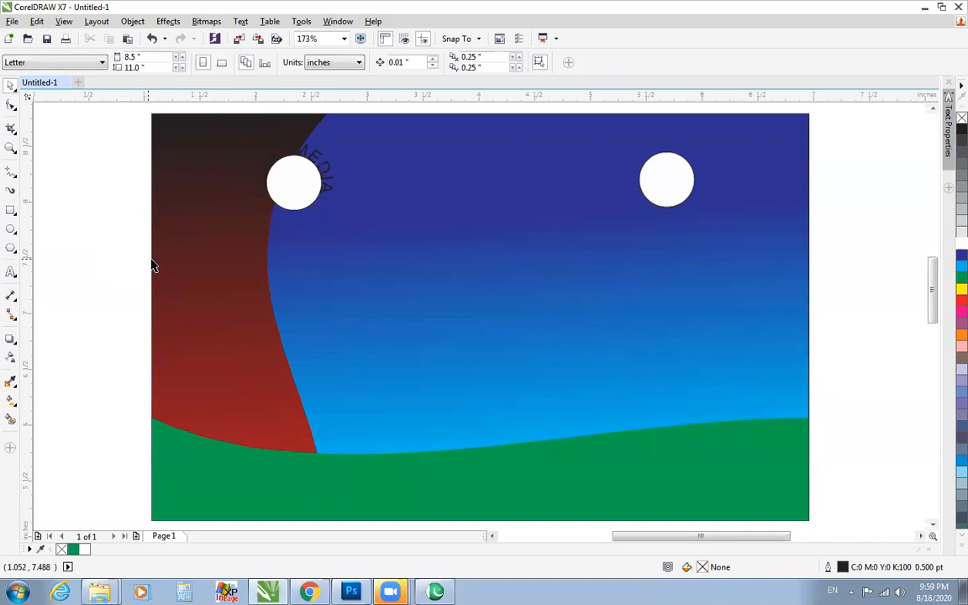
scroll(153, 266, down, 3)
drag(103, 183, 555, 534)
drag(323, 357, 541, 516)
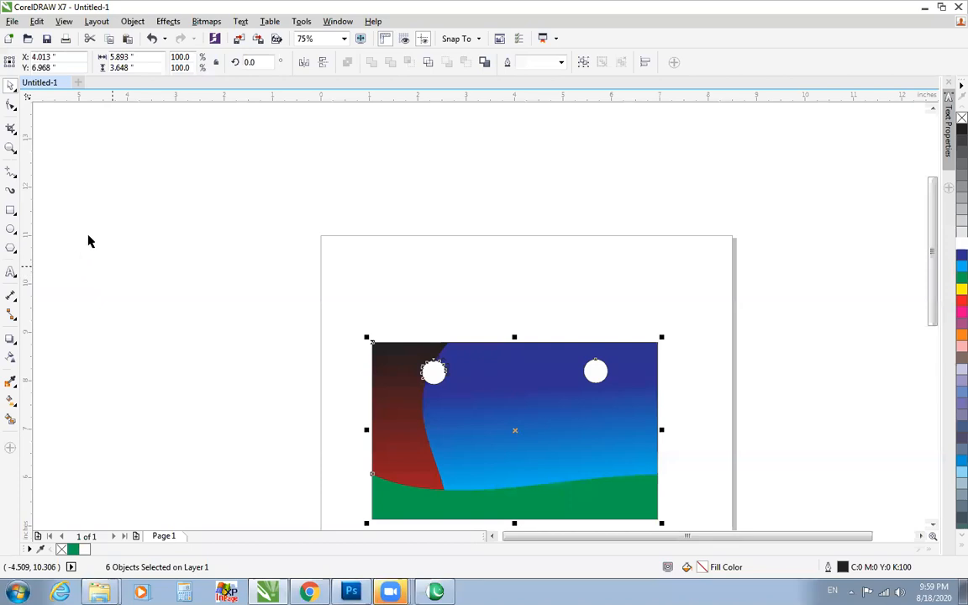
Add the artistic text PRINT MEDIA in the empty area to the left of the page.
click(290, 277)
click(10, 271)
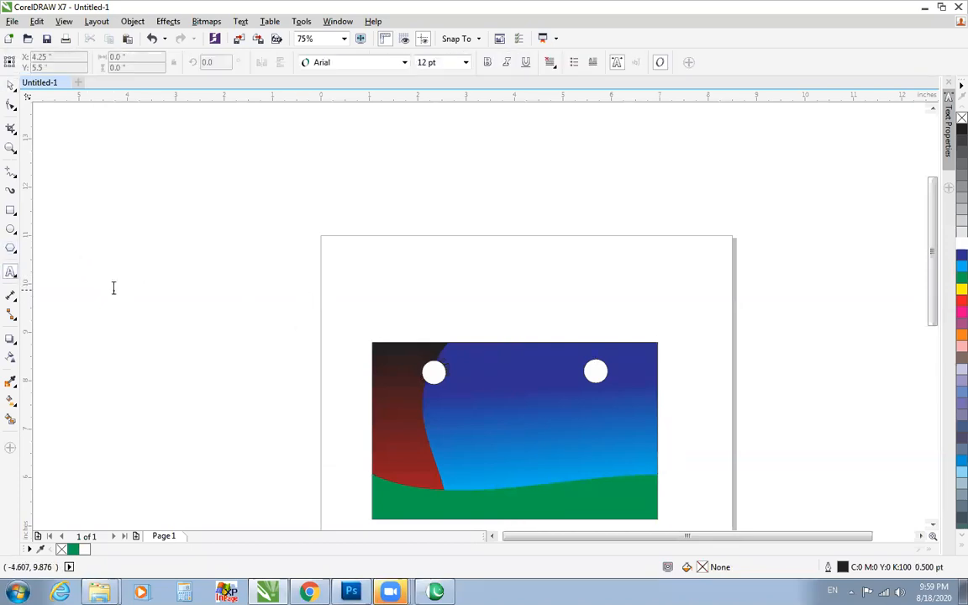
click(113, 288)
text(PRINT )
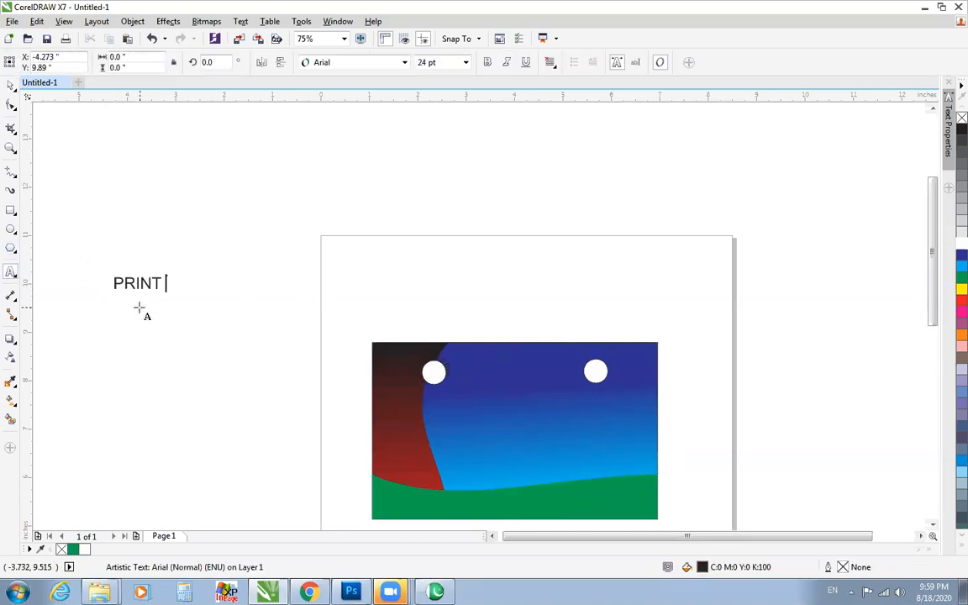
text(MEDIA)
key(ctrl+space)
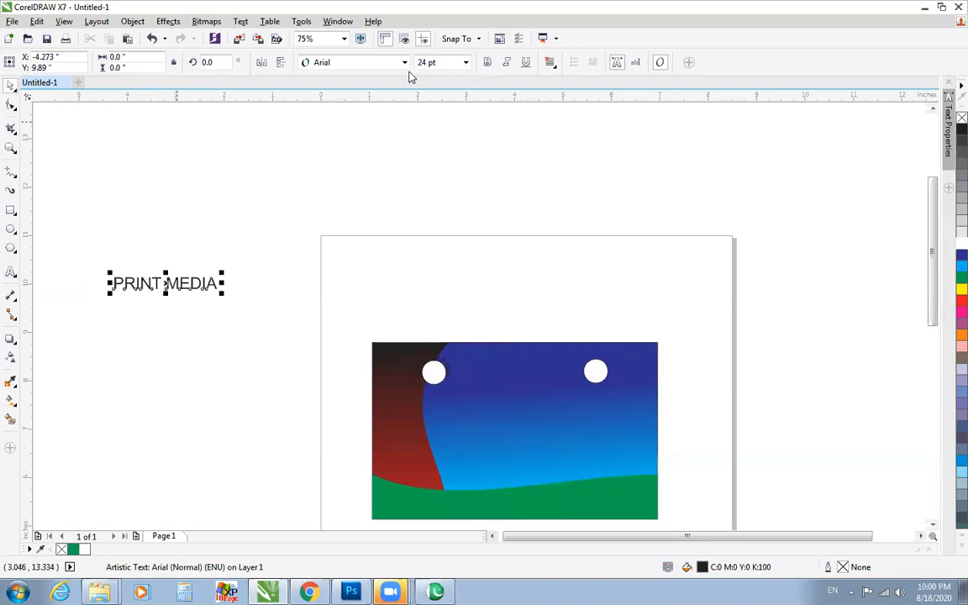
Set the new PRINT MEDIA text in Aurora BdCn BT and enlarge it to about 74.8 pt.
click(404, 63)
click(343, 98)
drag(187, 292, 337, 380)
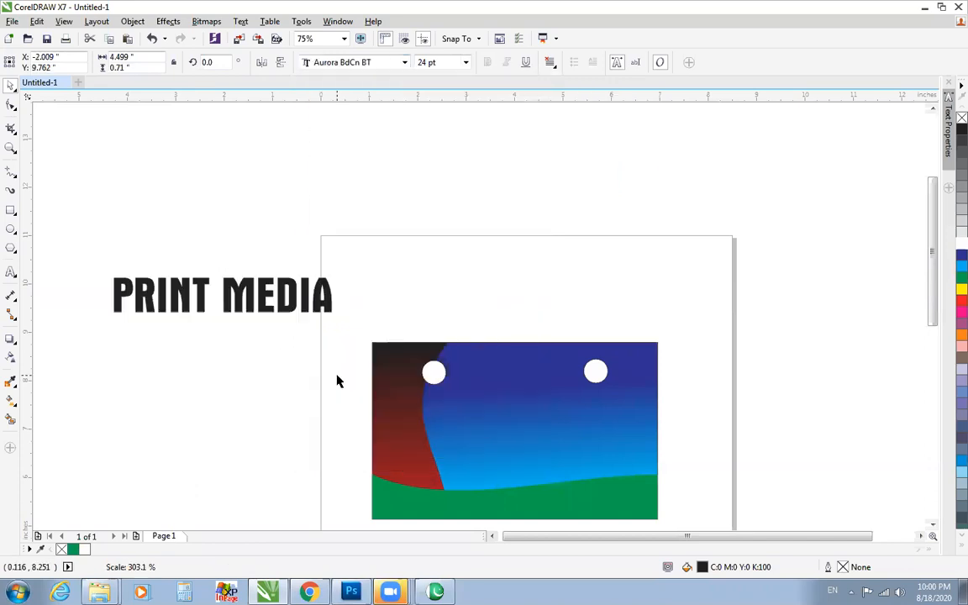
Move the large PRINT MEDIA text to the empty area above the page and fill it with cyan.
drag(247, 293, 520, 218)
key(F2)
drag(313, 156, 781, 340)
drag(526, 273, 556, 225)
key(F2)
drag(170, 150, 764, 309)
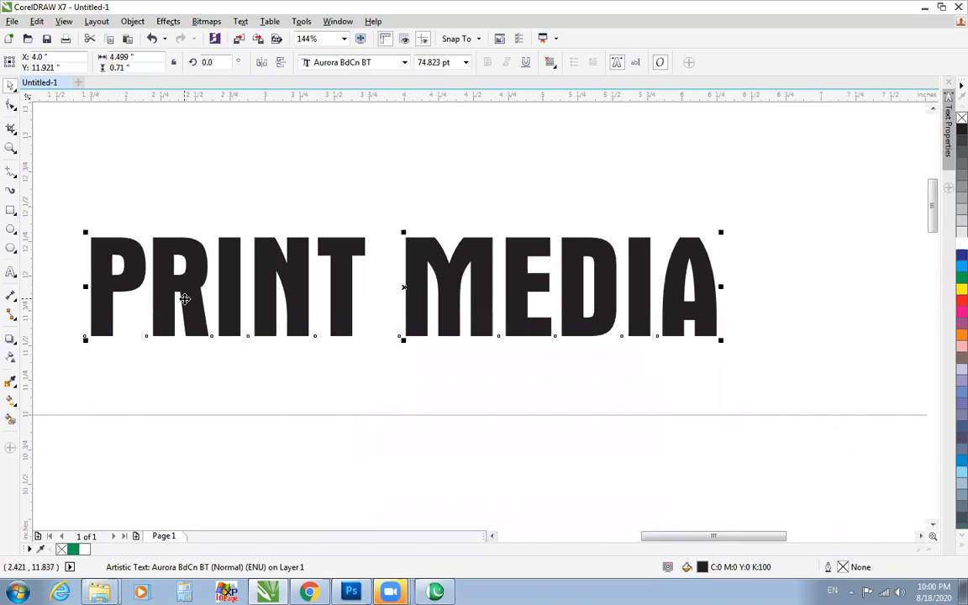
mouse_move(351, 592)
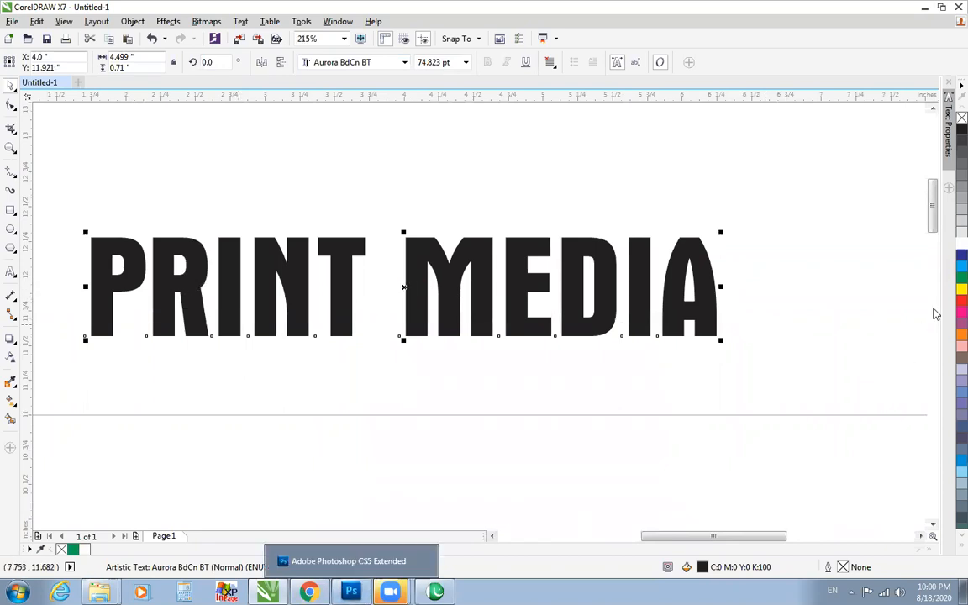
click(961, 267)
Draw a rectangle about 5.18 by 1.36 inches around the large PRINT MEDIA text and fill it with 20% Black.
click(11, 210)
drag(52, 199, 772, 388)
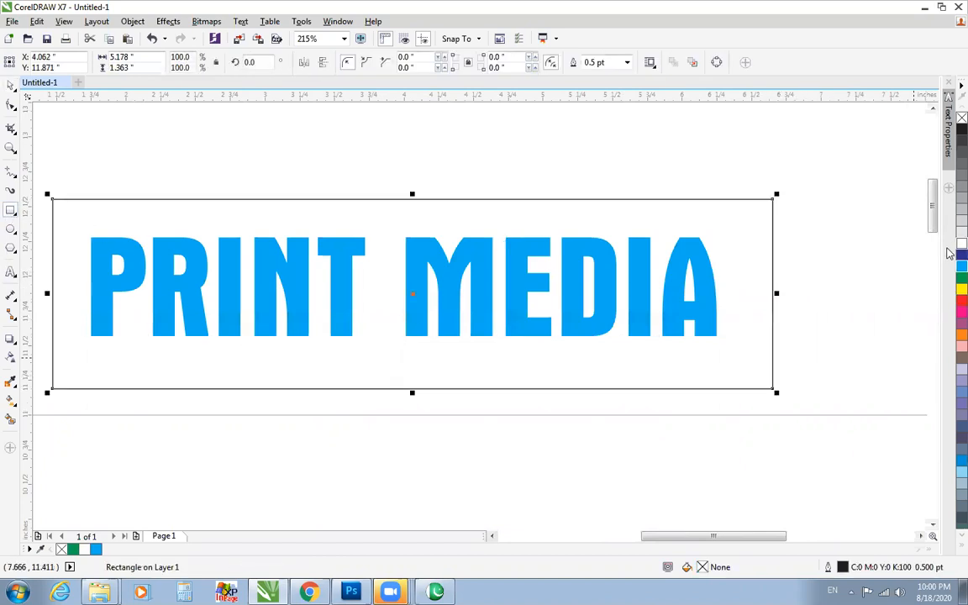
click(959, 224)
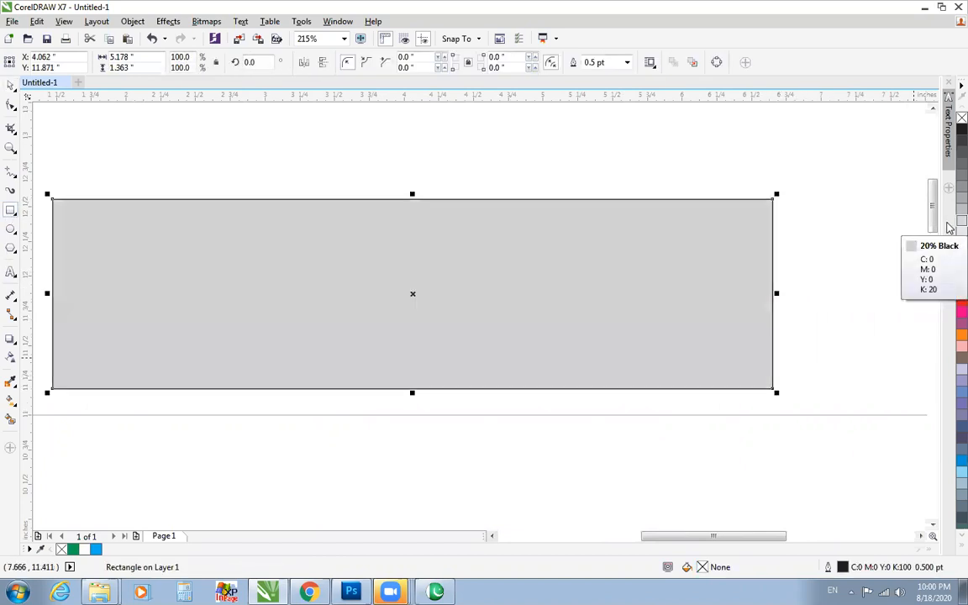
Send the grey rectangle behind the PRINT MEDIA text and remove its outline.
key(shift+Page_Down)
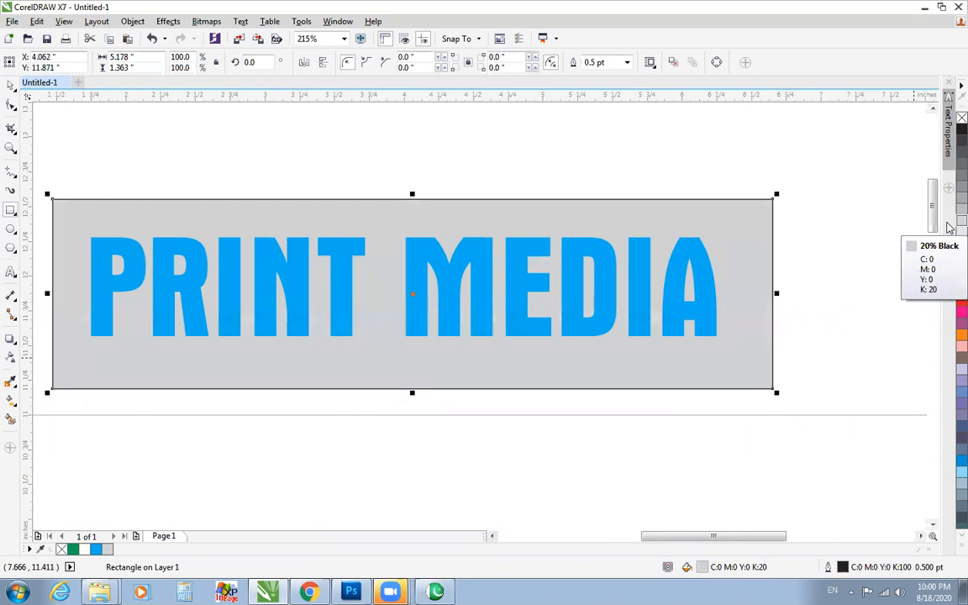
right_click(961, 118)
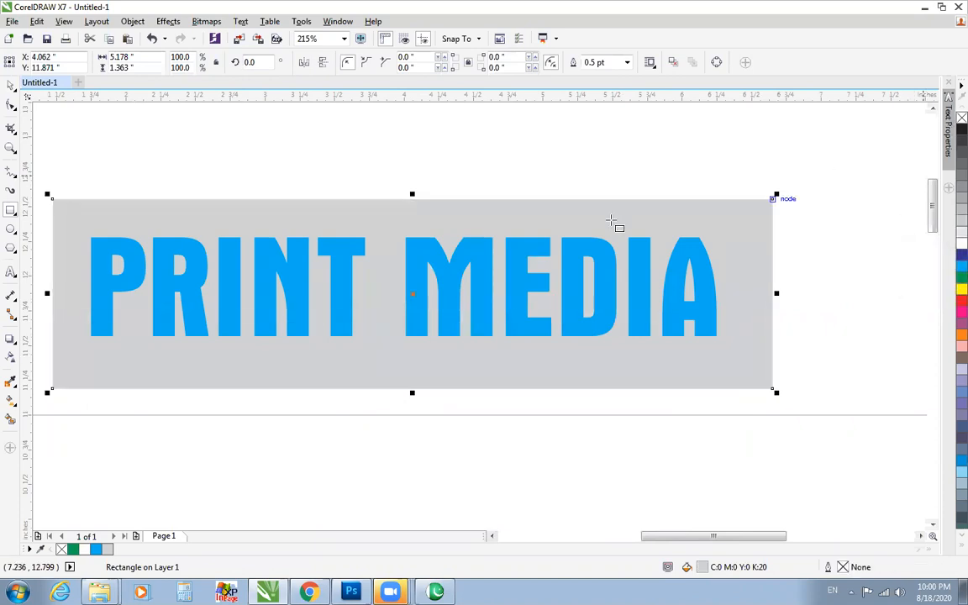
click(10, 85)
click(102, 139)
Give the PRINT MEDIA text a white 3 pt outline that sits behind the fill and scales with the object.
click(178, 262)
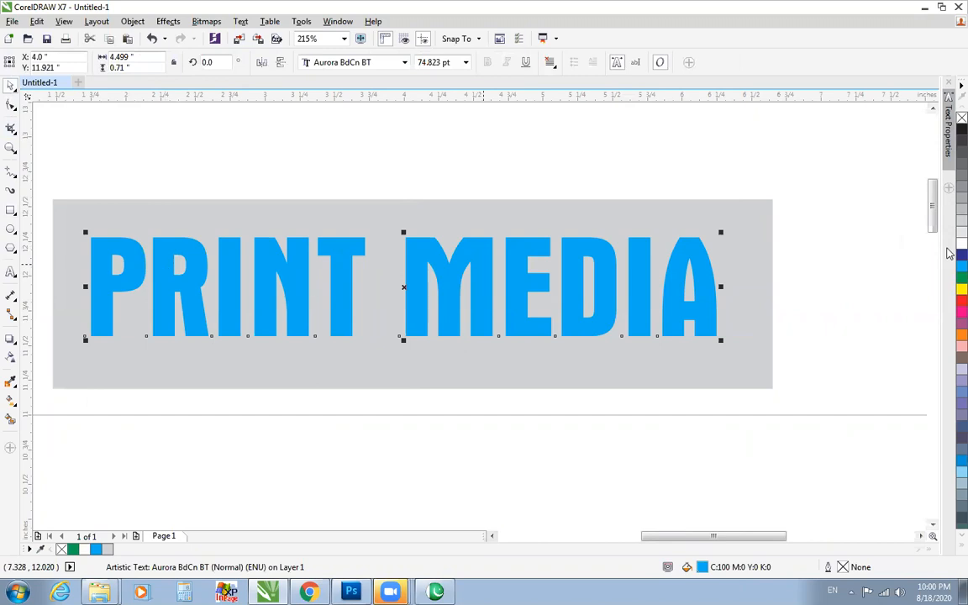
right_click(960, 245)
key(F12)
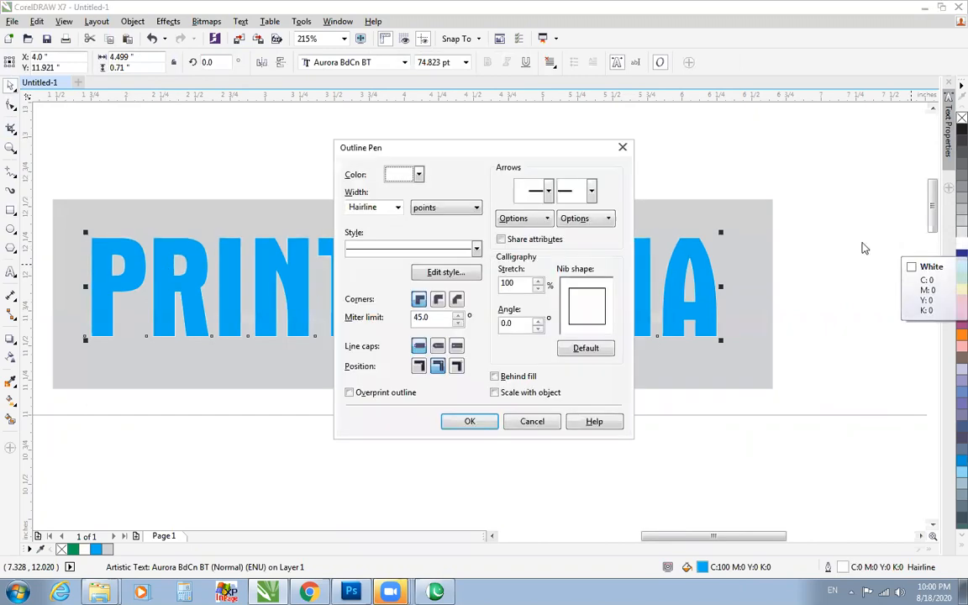
click(397, 208)
click(345, 272)
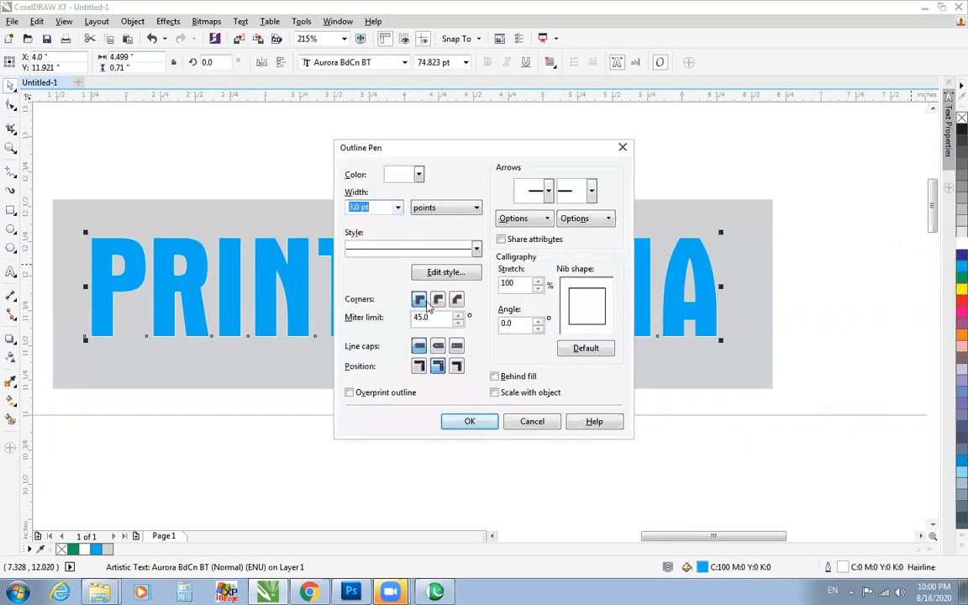
click(495, 376)
click(495, 393)
click(470, 421)
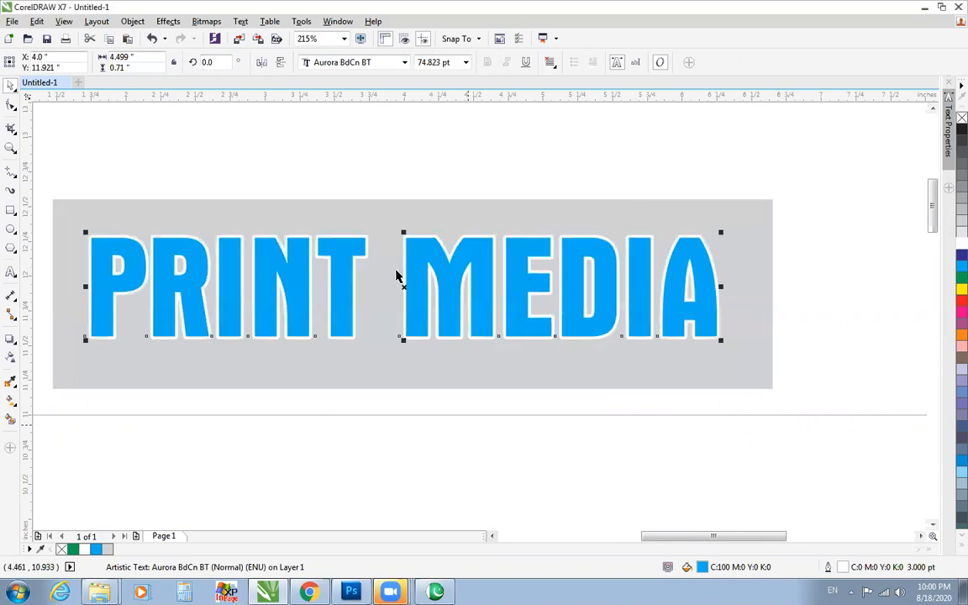
key(Escape)
Try drop shadows running rightward from the left edge of the PRINT MEDIA text, and undo them.
click(423, 268)
click(14, 344)
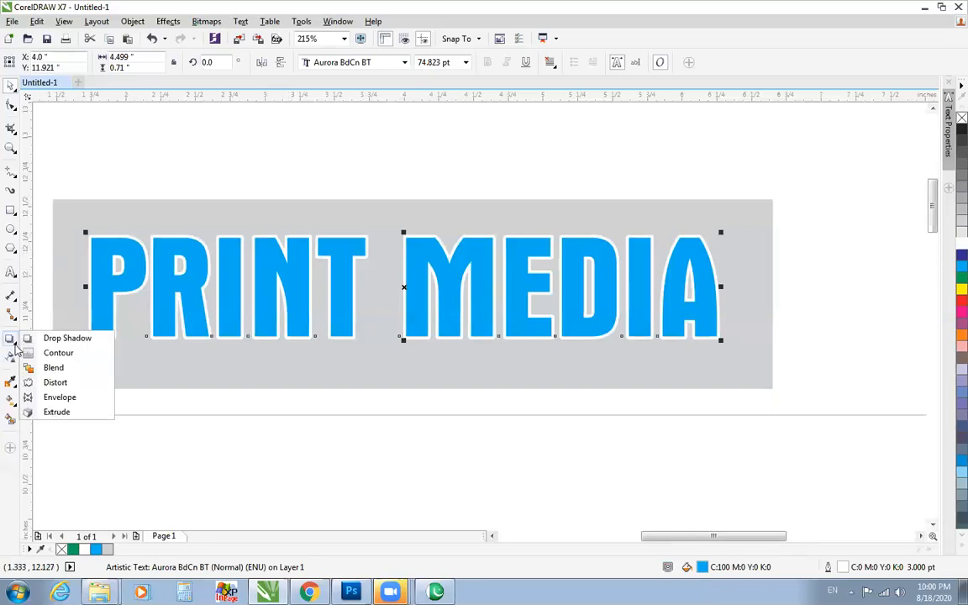
click(59, 339)
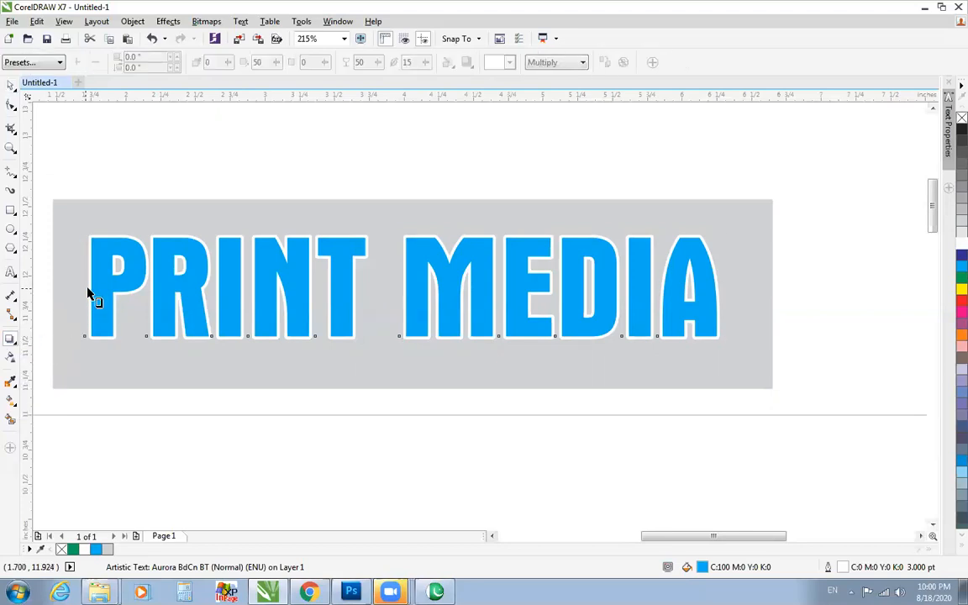
click(13, 341)
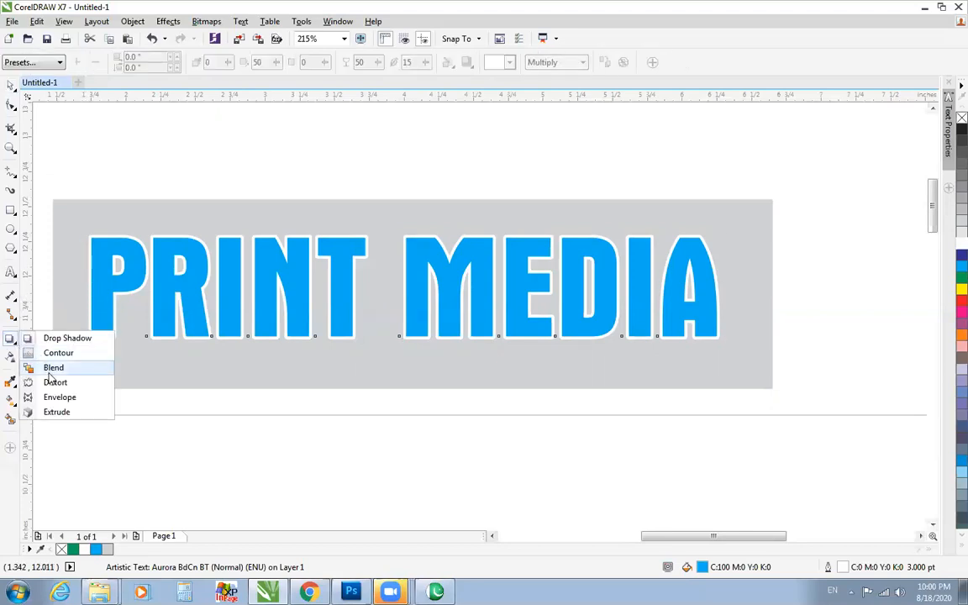
click(53, 341)
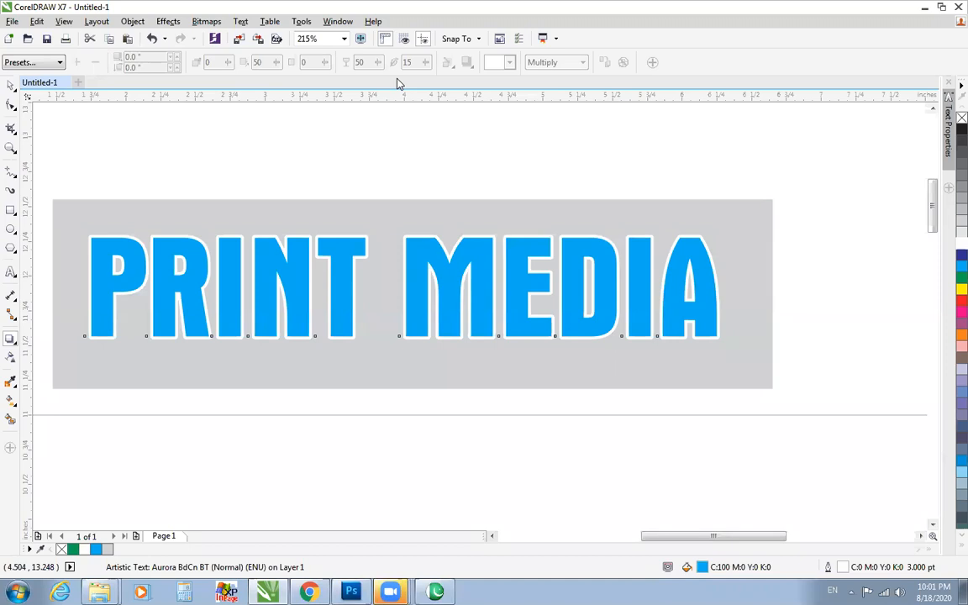
drag(87, 286, 720, 288)
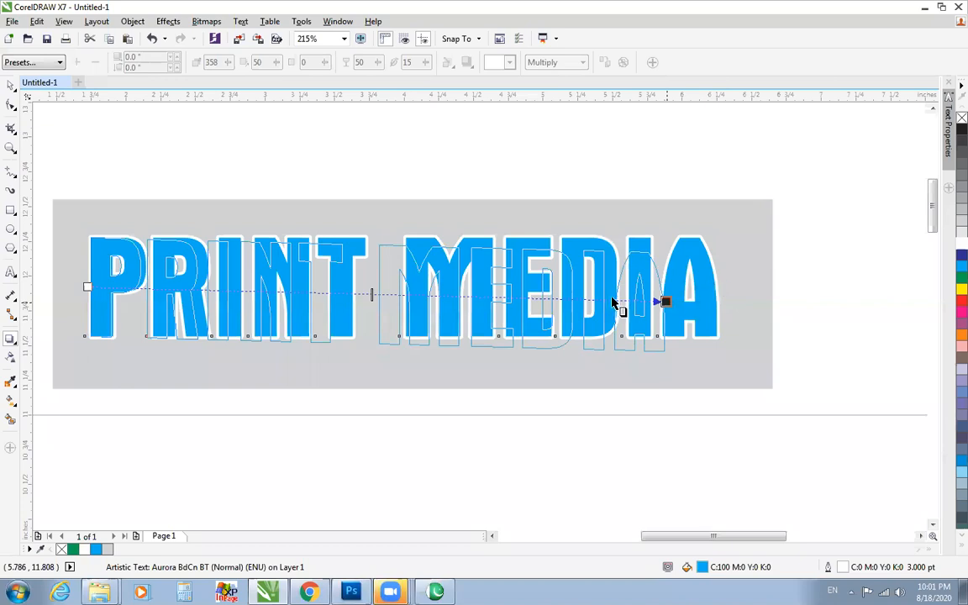
key(ctrl+z)
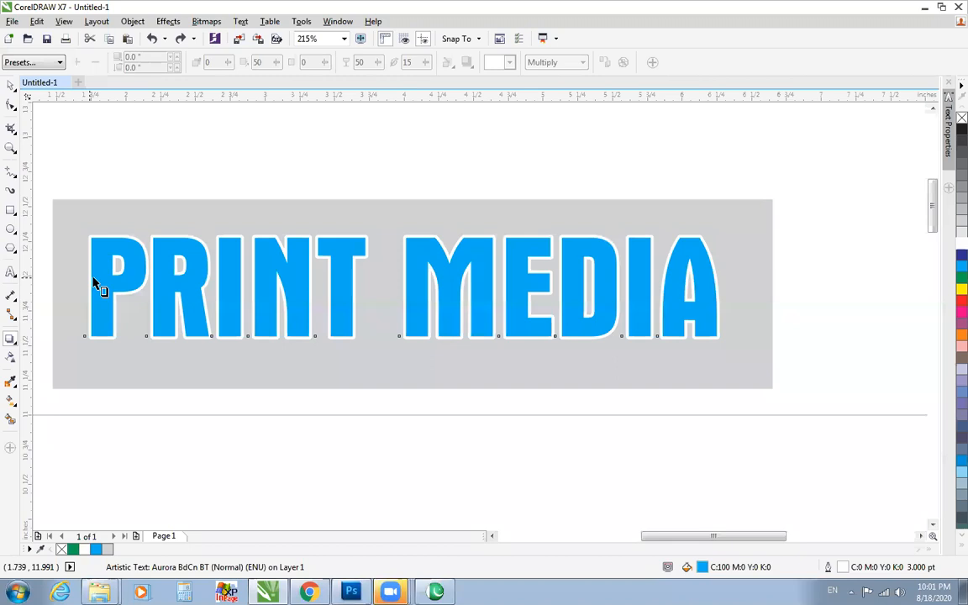
drag(122, 291, 120, 287)
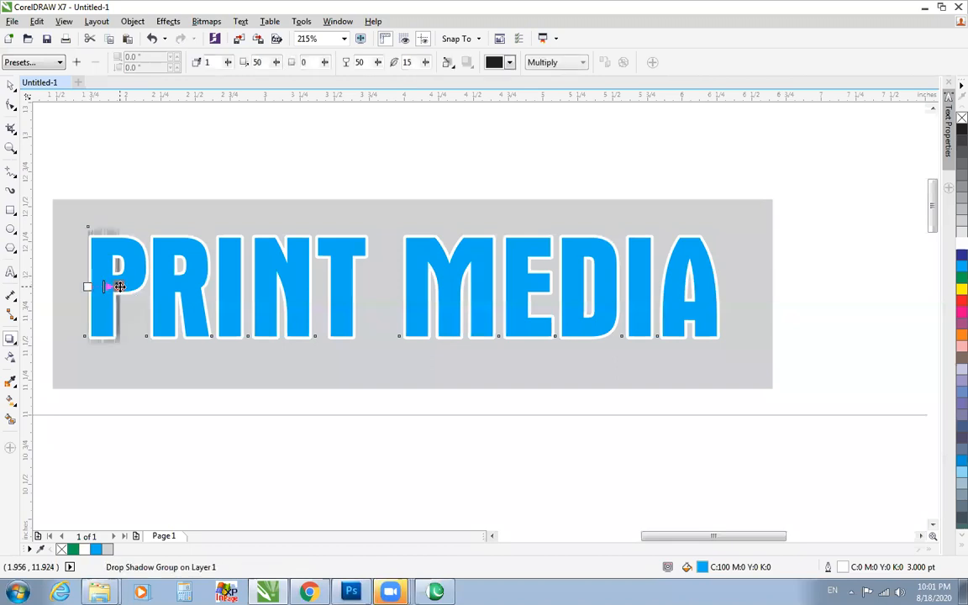
key(ctrl+z)
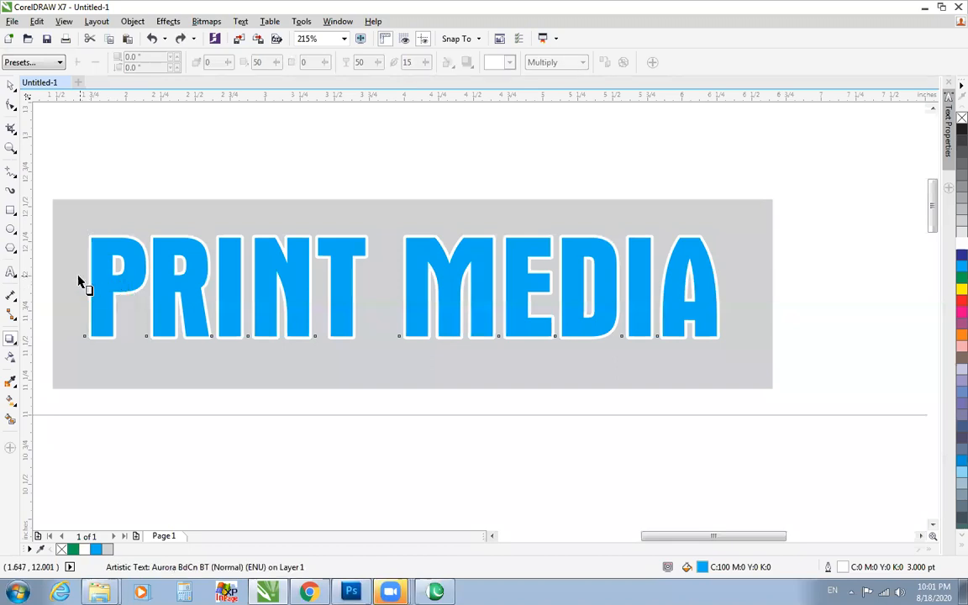
Add a horizontal drop shadow at 360° running from the left edge of the PRINT MEDIA text to its right edge.
drag(95, 290, 719, 286)
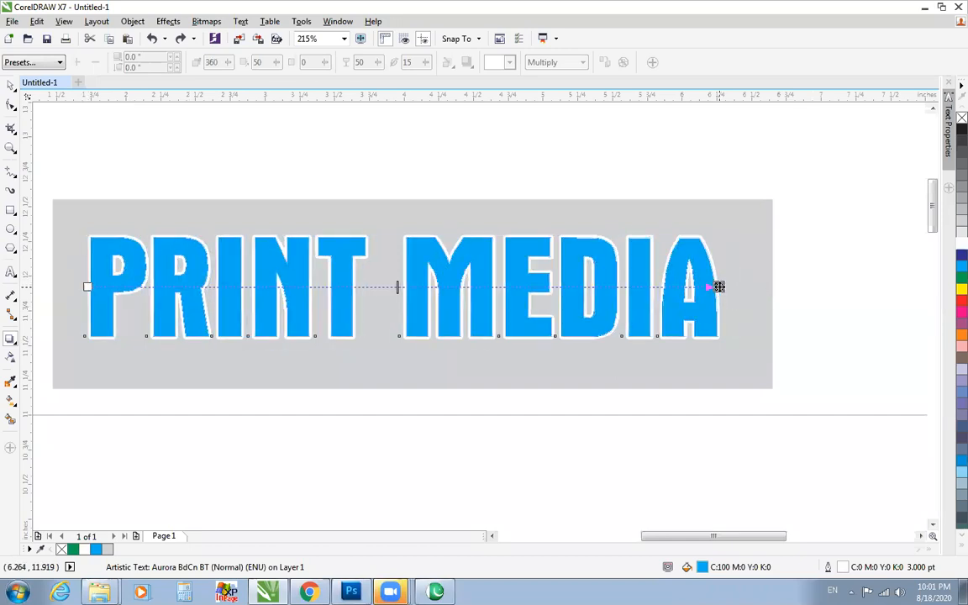
click(11, 148)
drag(52, 187, 793, 438)
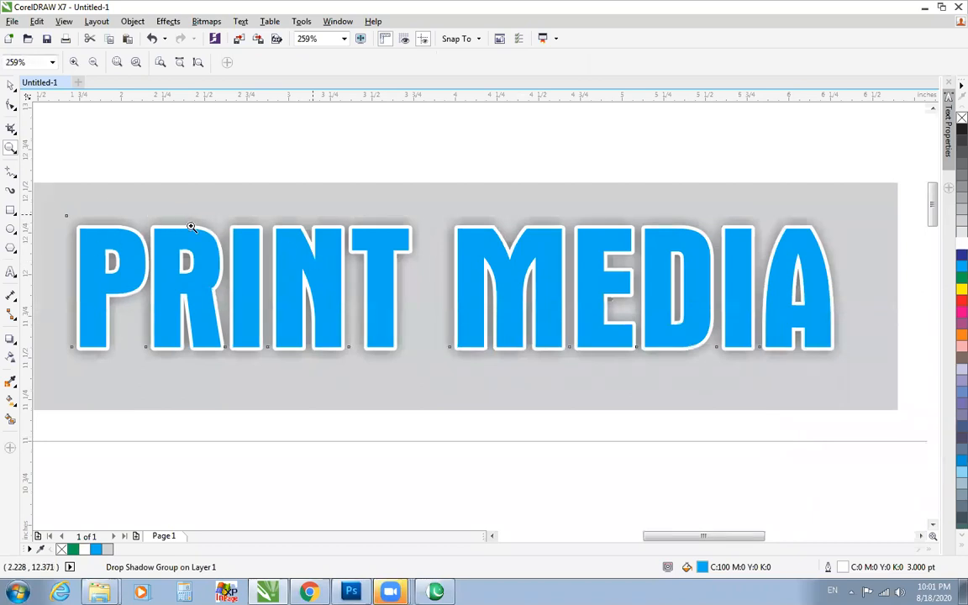
Try a red fill on the shadowed PRINT MEDIA text and change the fill to black.
key(space)
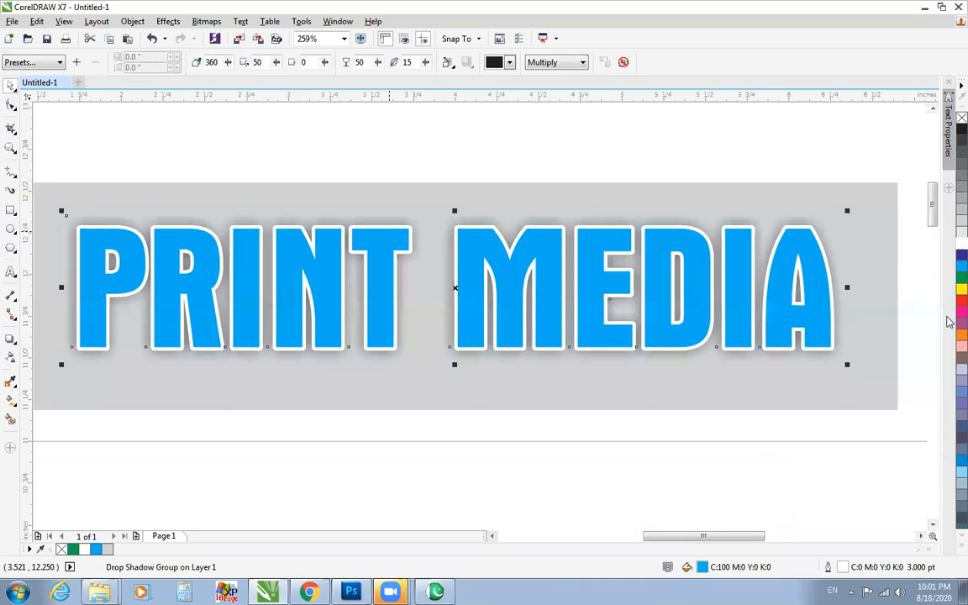
click(962, 300)
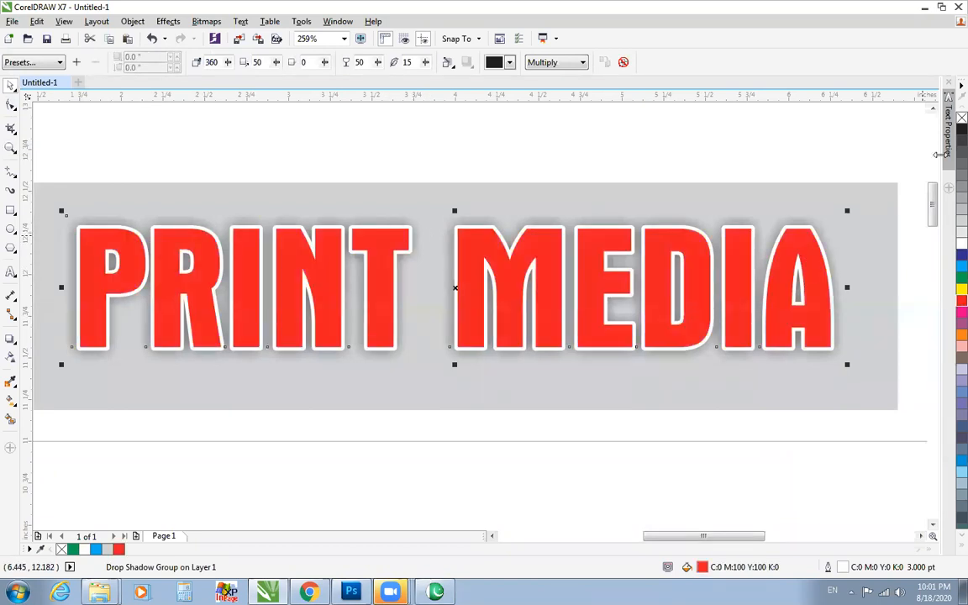
click(957, 129)
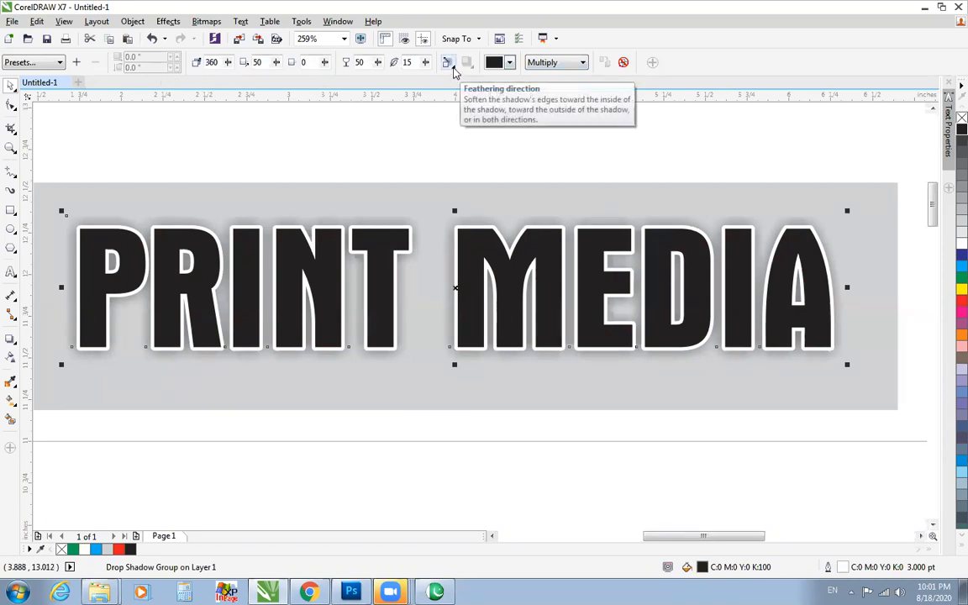
Try the Outside feathering direction for the PRINT MEDIA text's shadow and switch it to Middle.
click(450, 67)
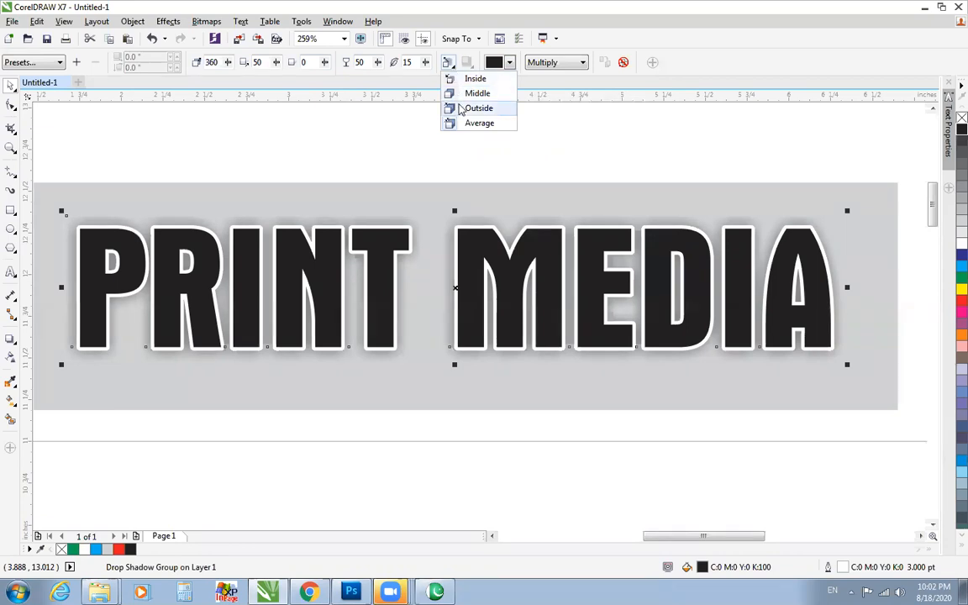
click(477, 110)
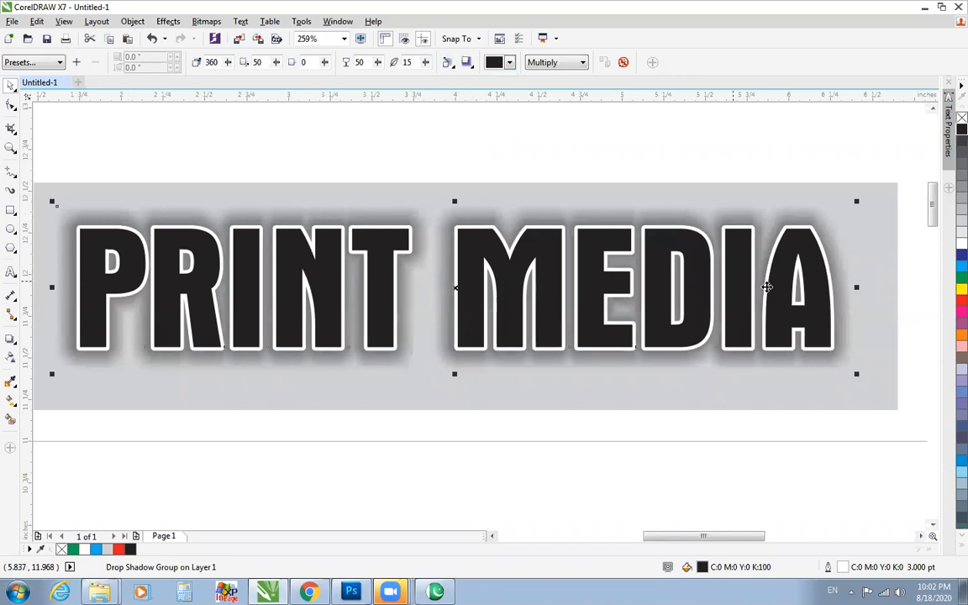
click(466, 64)
click(458, 91)
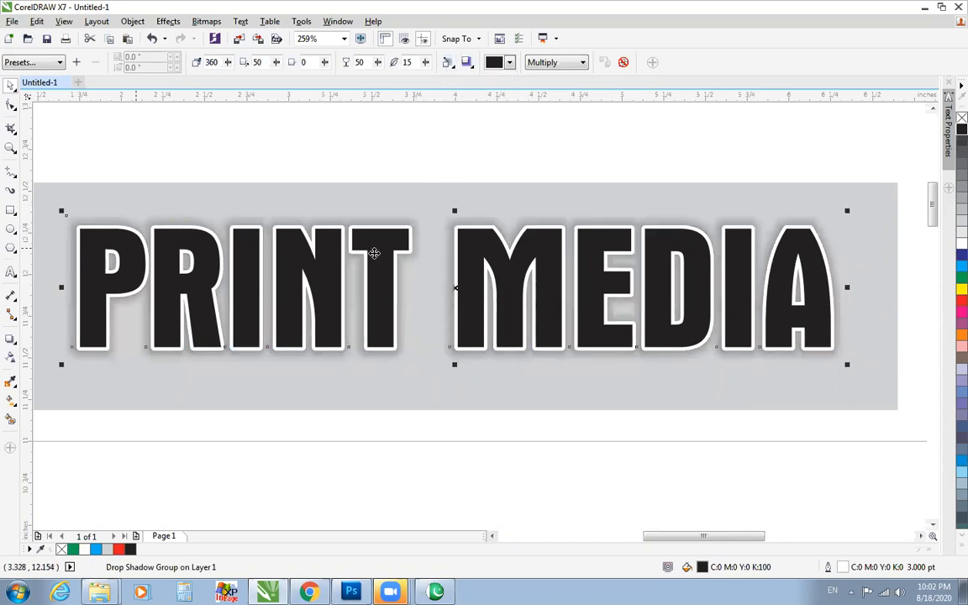
Try Average feathering on the PRINT MEDIA text's shadow, and replace that shadow with the Flat Top Right preset.
click(447, 63)
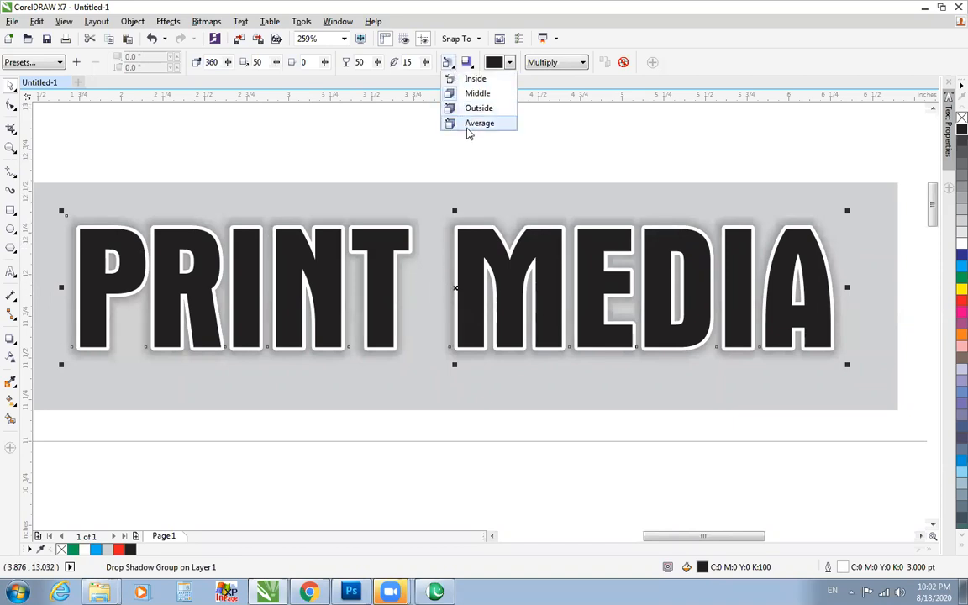
click(475, 124)
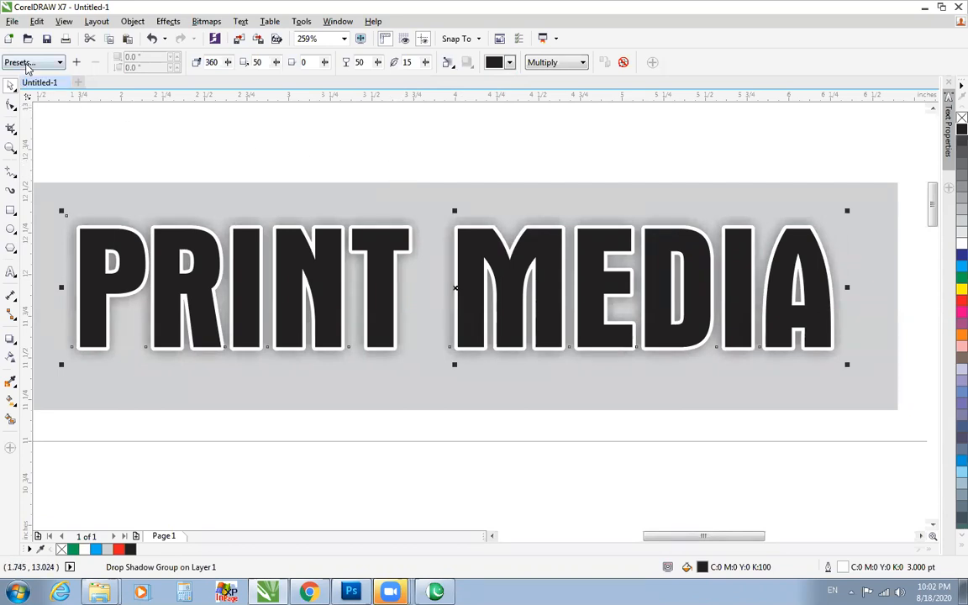
click(28, 64)
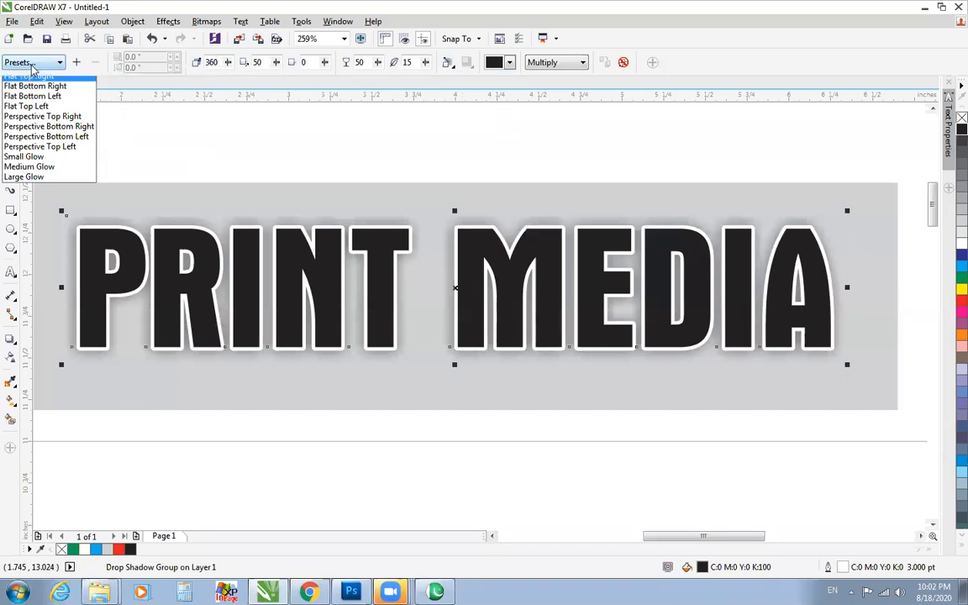
click(21, 65)
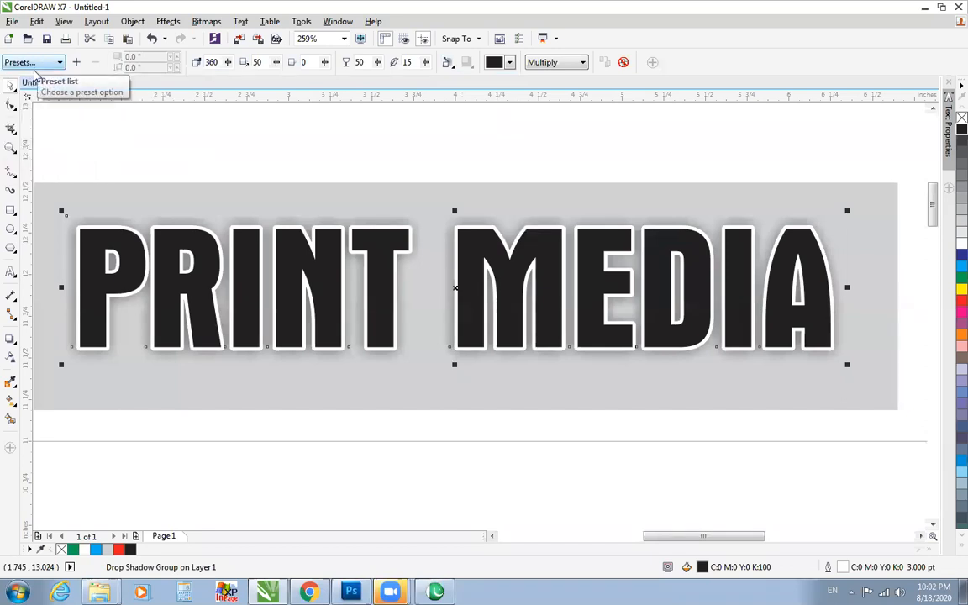
click(37, 64)
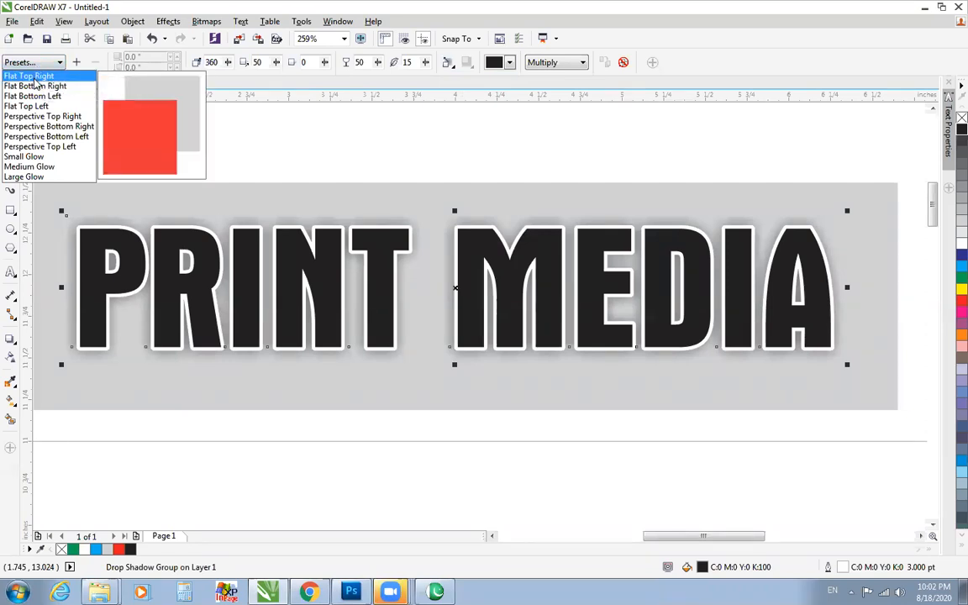
click(36, 77)
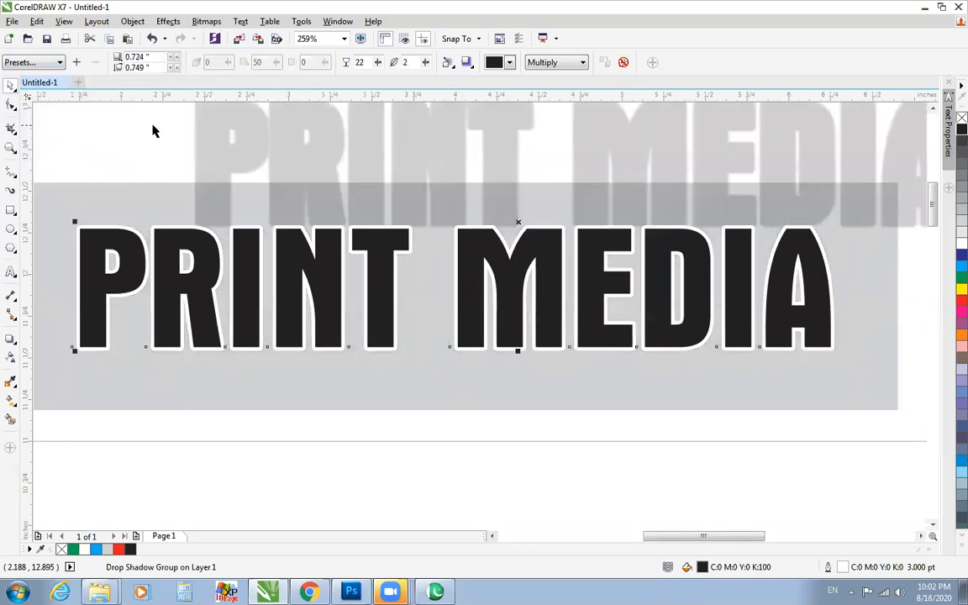
Delete the gradient banner artwork together with its white circles from the page.
scroll(152, 129, down, 2)
scroll(152, 129, down, 2)
click(11, 106)
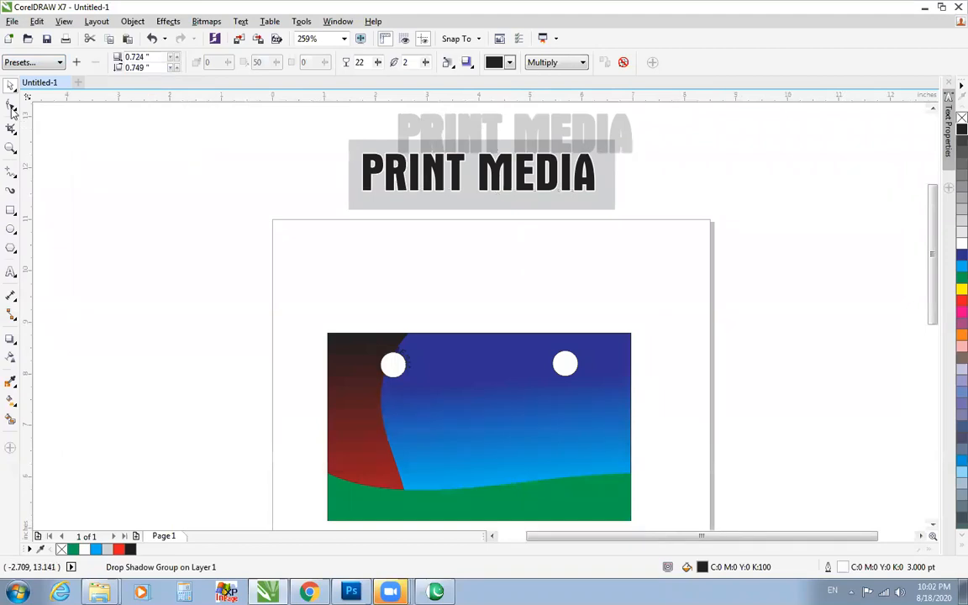
key(space)
drag(274, 320, 714, 518)
key(Delete)
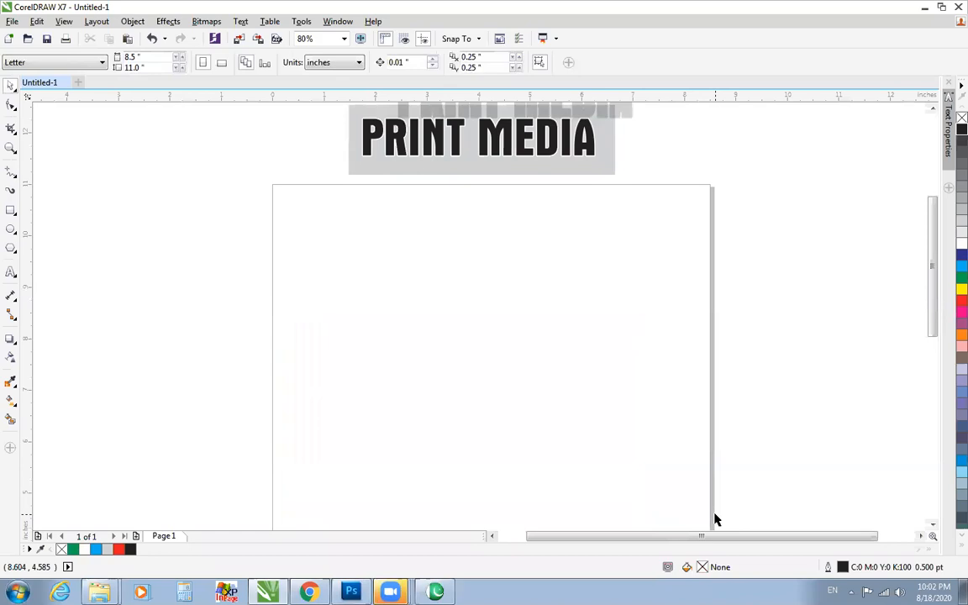
Try the Flat Bottom Right and Flat Top Left shadow presets on the PRINT MEDIA text.
key(F4)
click(400, 250)
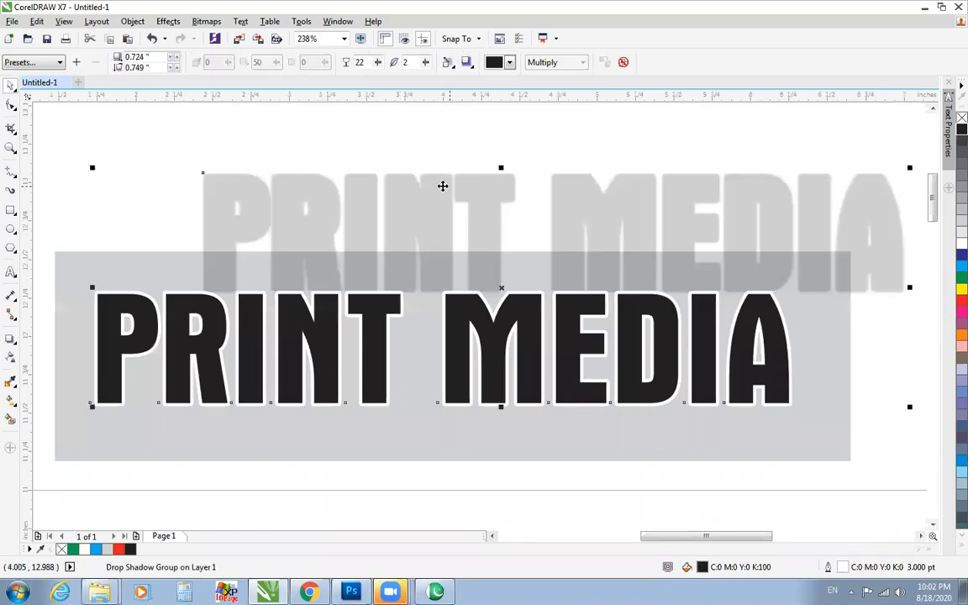
click(48, 67)
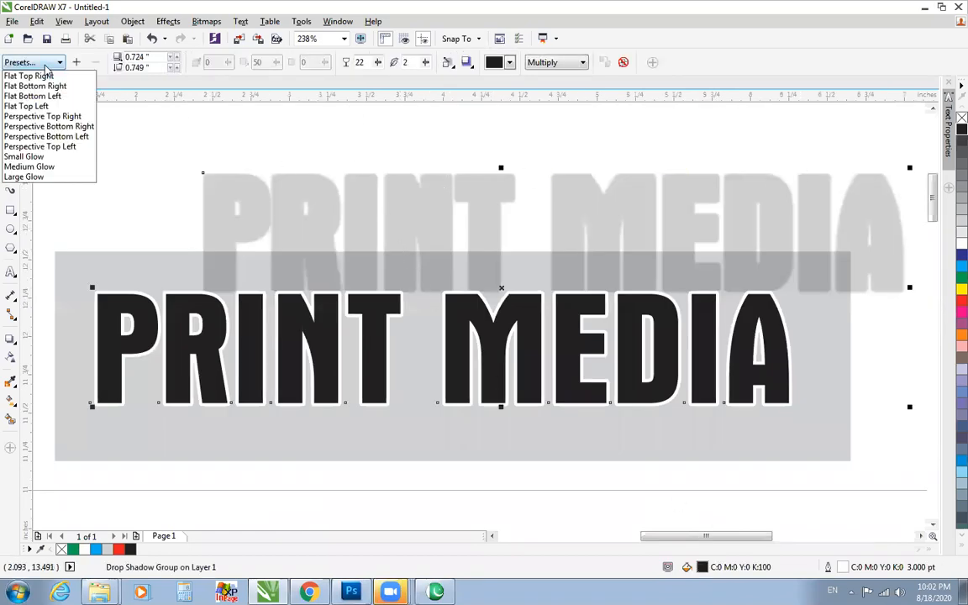
click(44, 86)
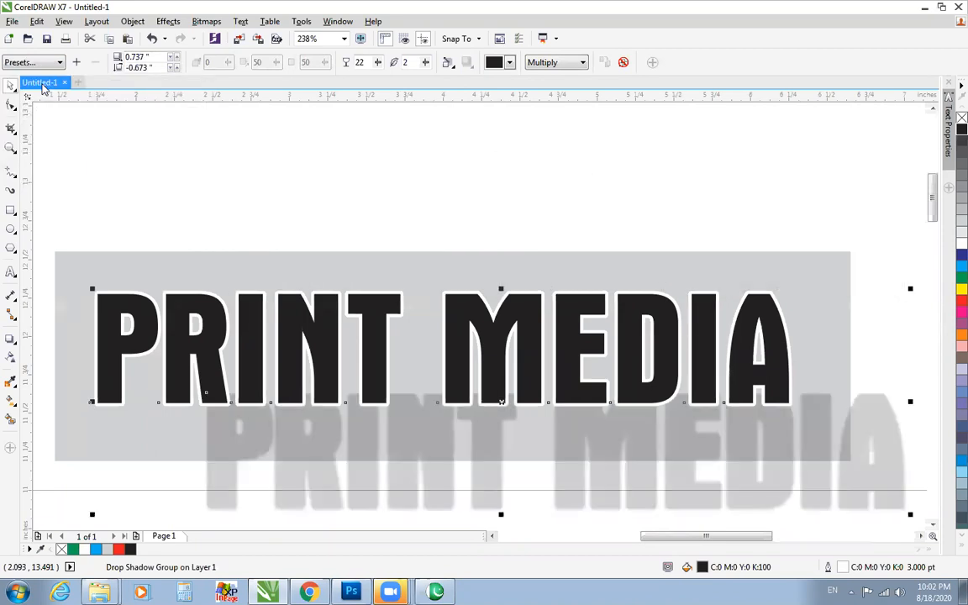
scroll(44, 88, down, 1)
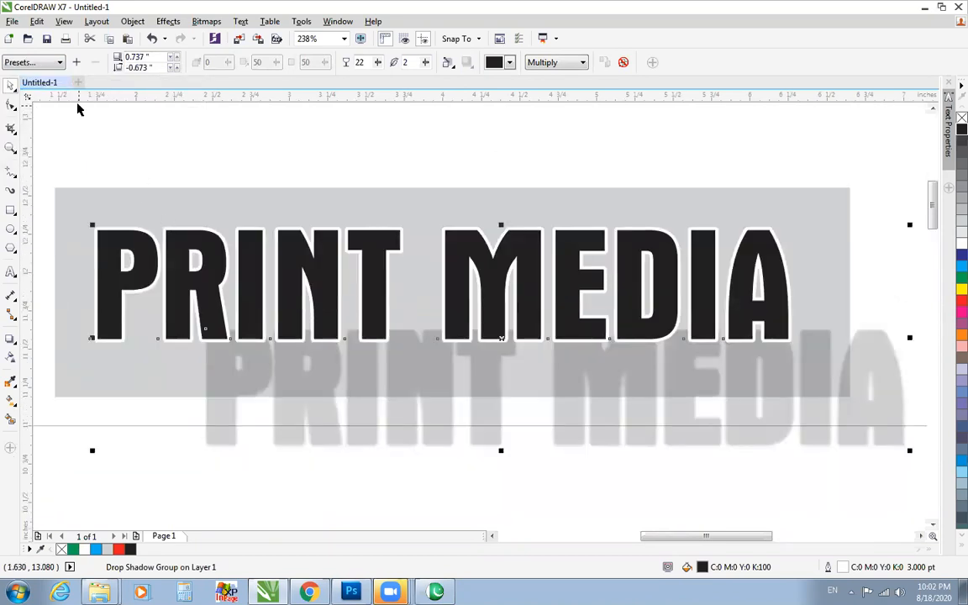
click(33, 63)
click(26, 104)
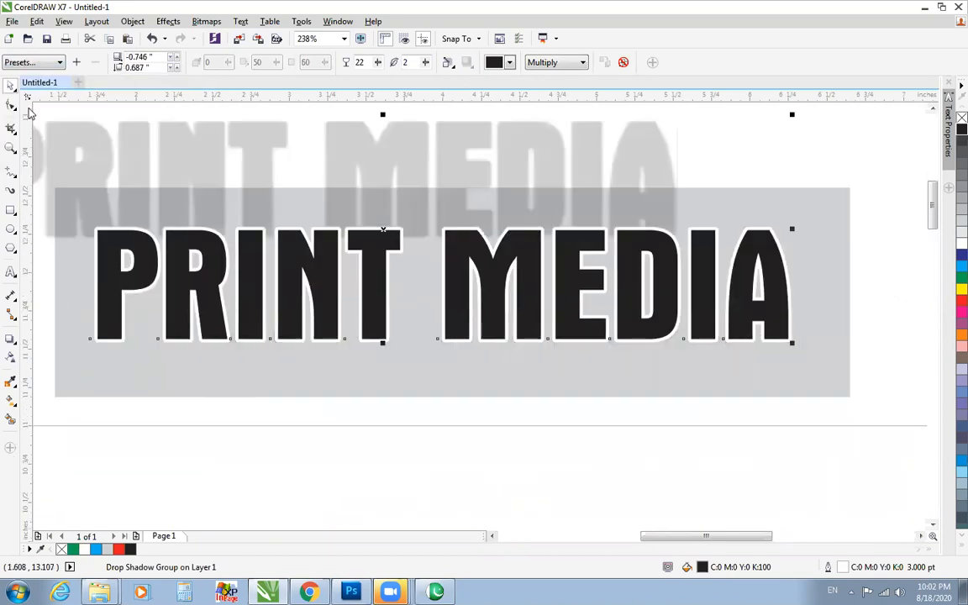
Try the Perspective Top Right and Perspective Bottom Left shadow presets on the PRINT MEDIA text.
click(43, 71)
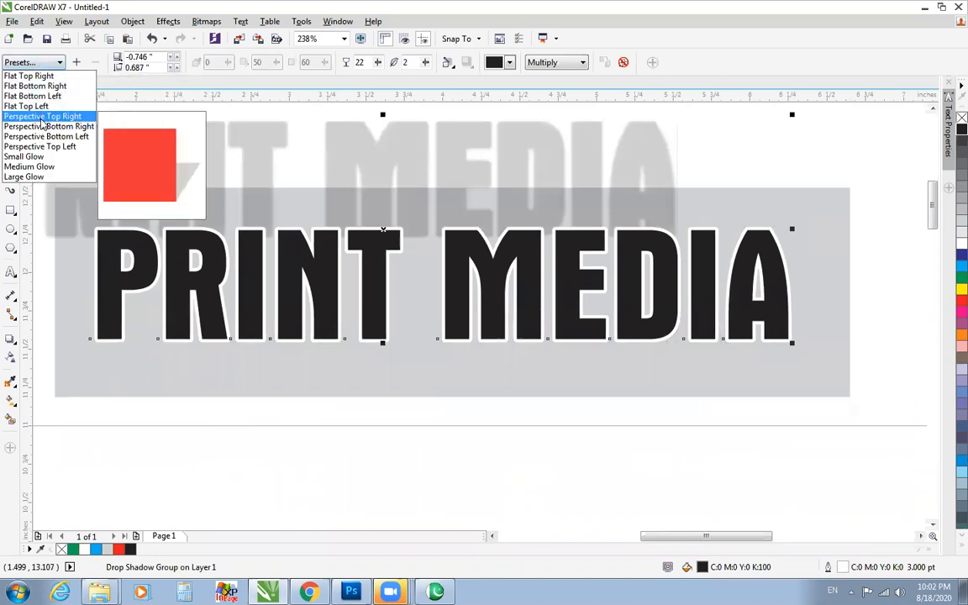
click(42, 121)
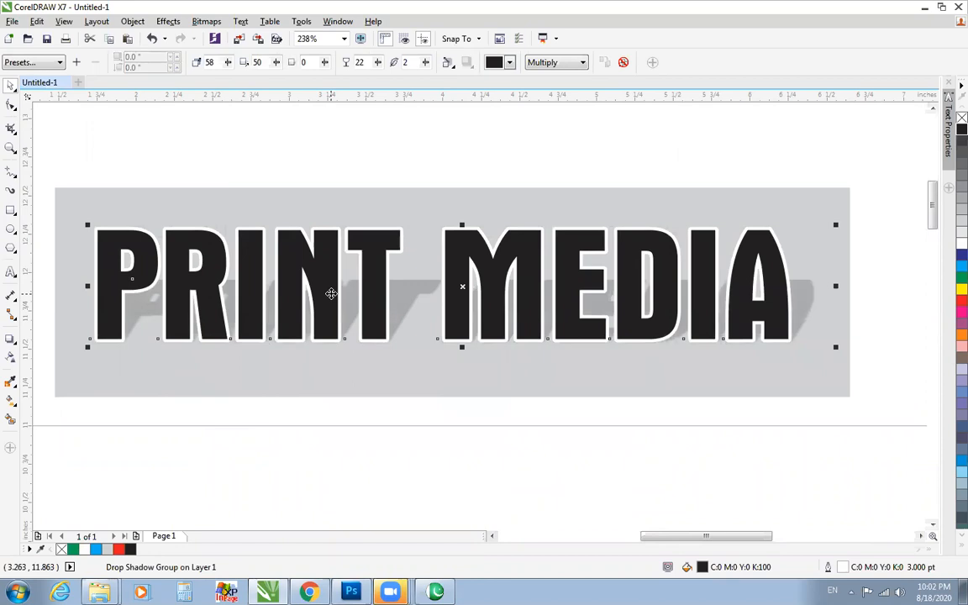
click(30, 63)
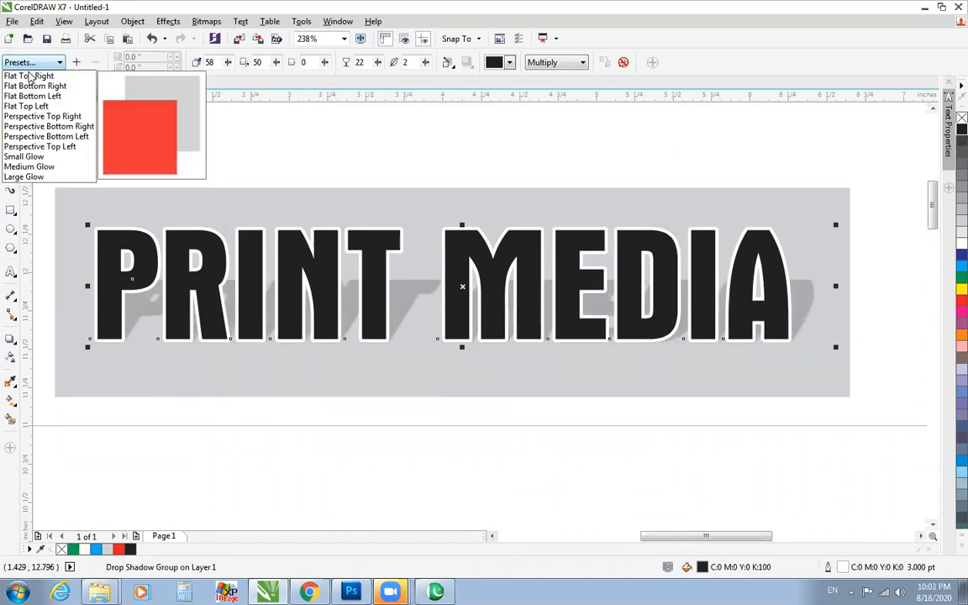
click(42, 136)
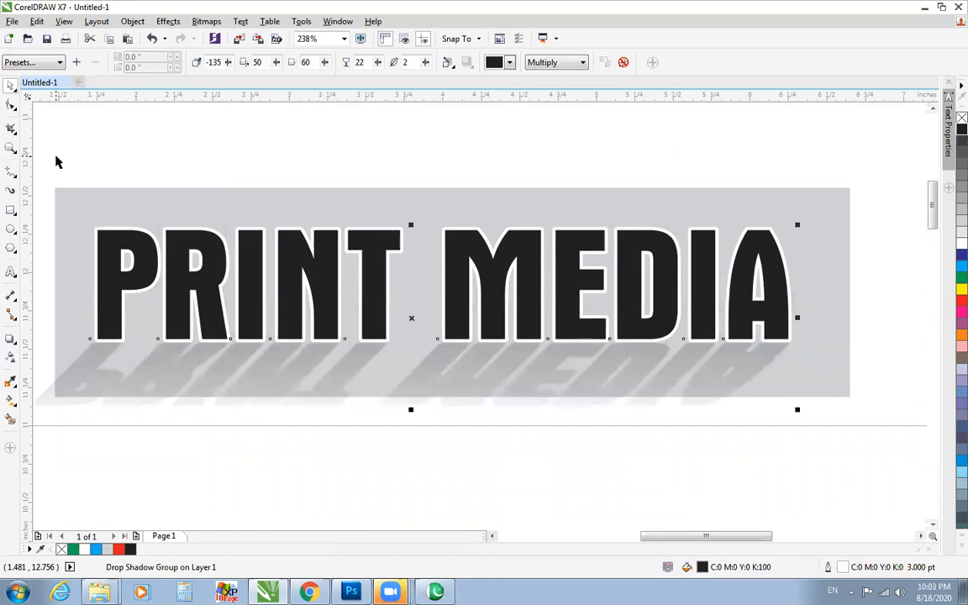
Try the Medium Glow and Large Glow presets on the PRINT MEDIA text's shadow.
click(37, 61)
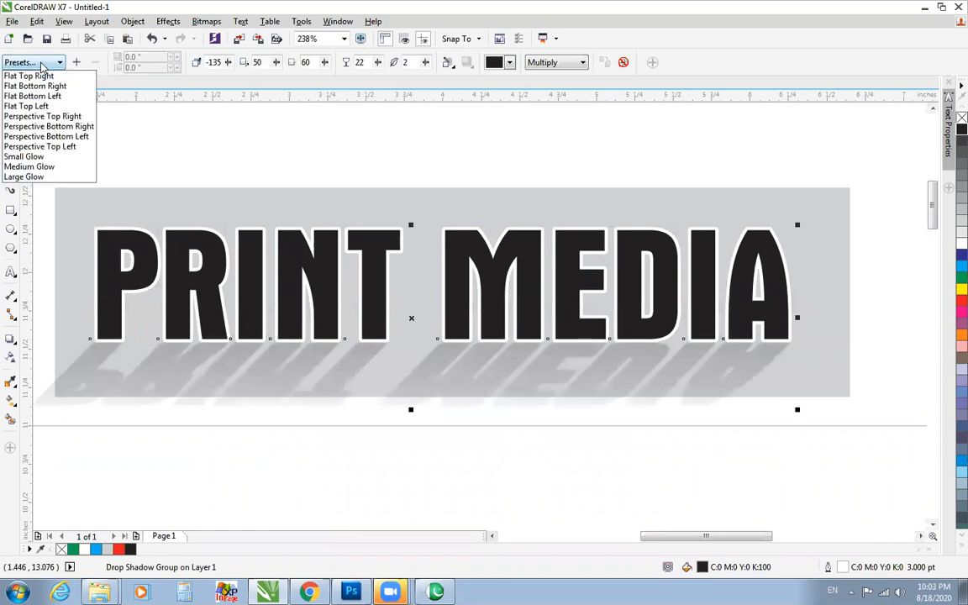
click(25, 166)
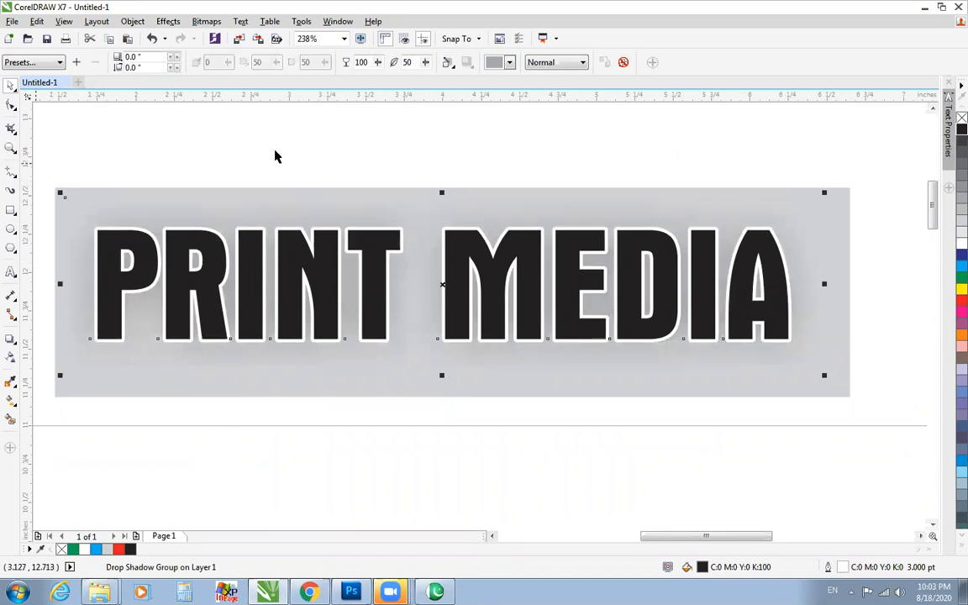
click(21, 63)
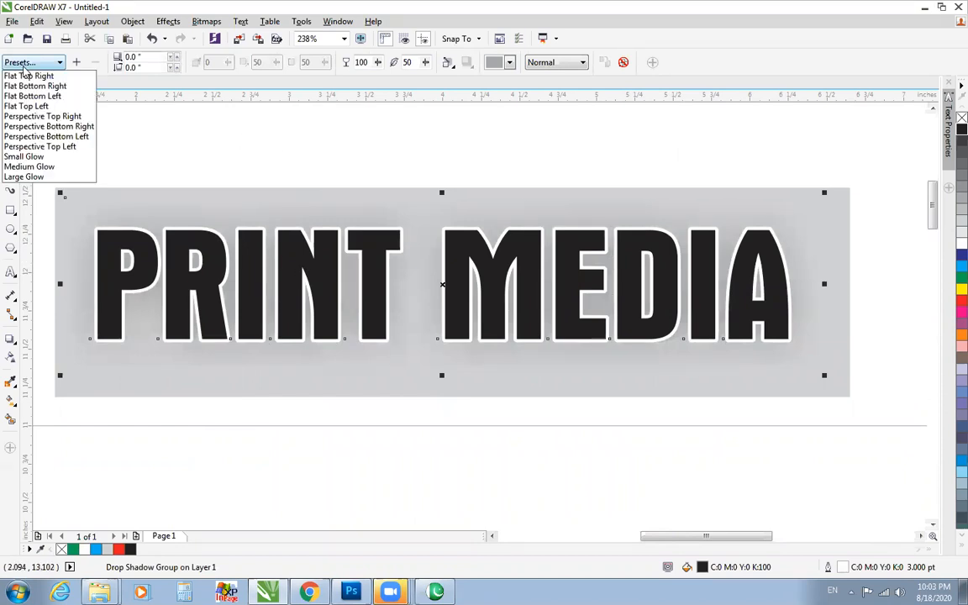
click(24, 177)
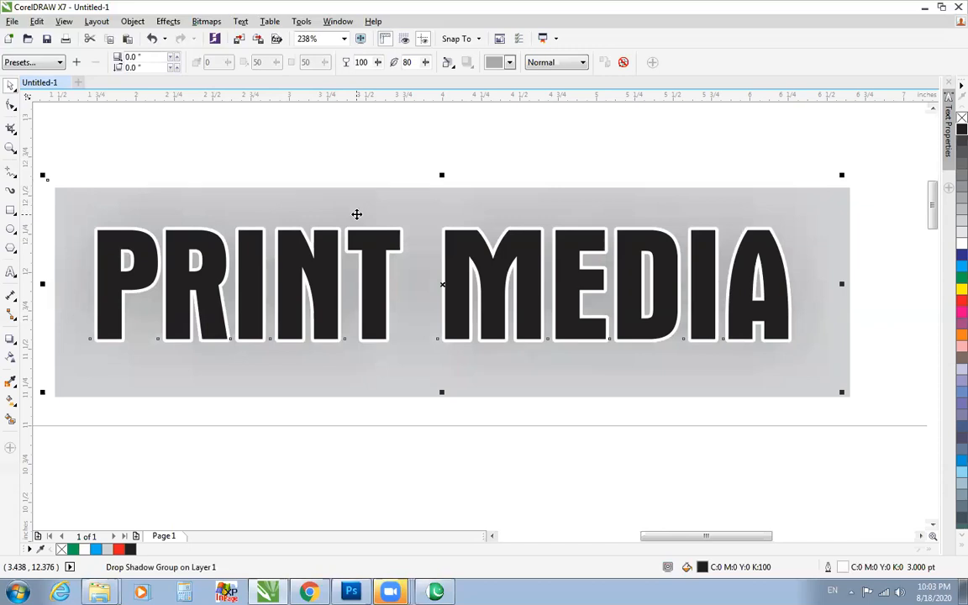
Try deleting the shadowed PRINT MEDIA text and the grey rectangle behind it, undoing each deletion.
click(725, 146)
click(782, 196)
key(Delete)
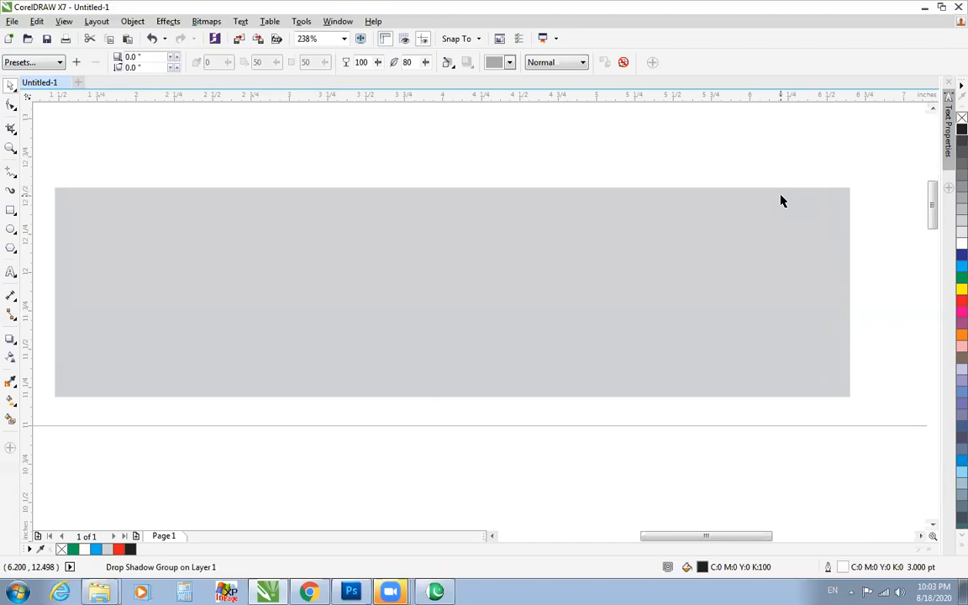
key(ctrl+z)
click(855, 198)
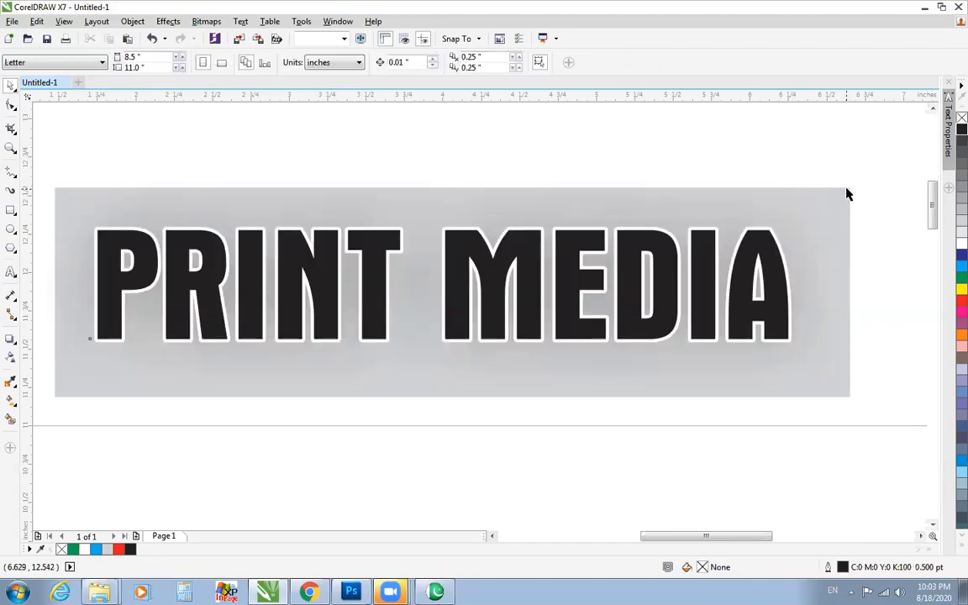
click(847, 194)
key(Delete)
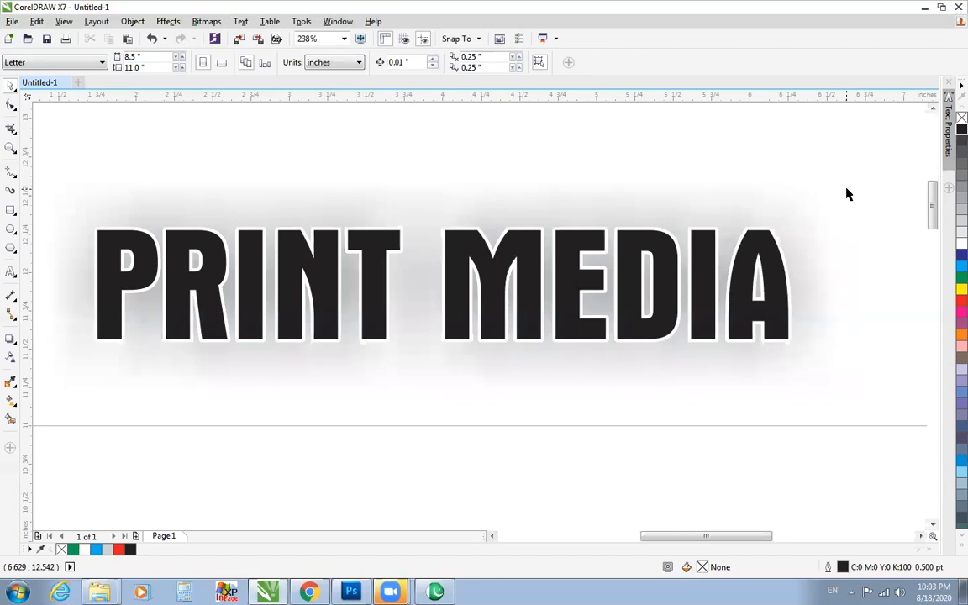
key(ctrl+z)
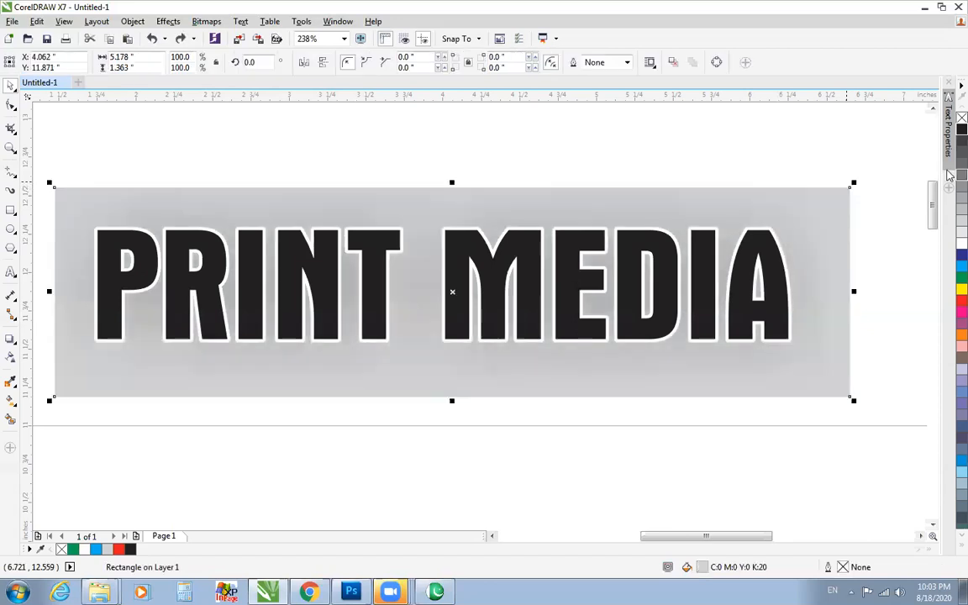
Fill the grey rectangle behind the PRINT MEDIA text with cyan.
click(961, 244)
click(960, 266)
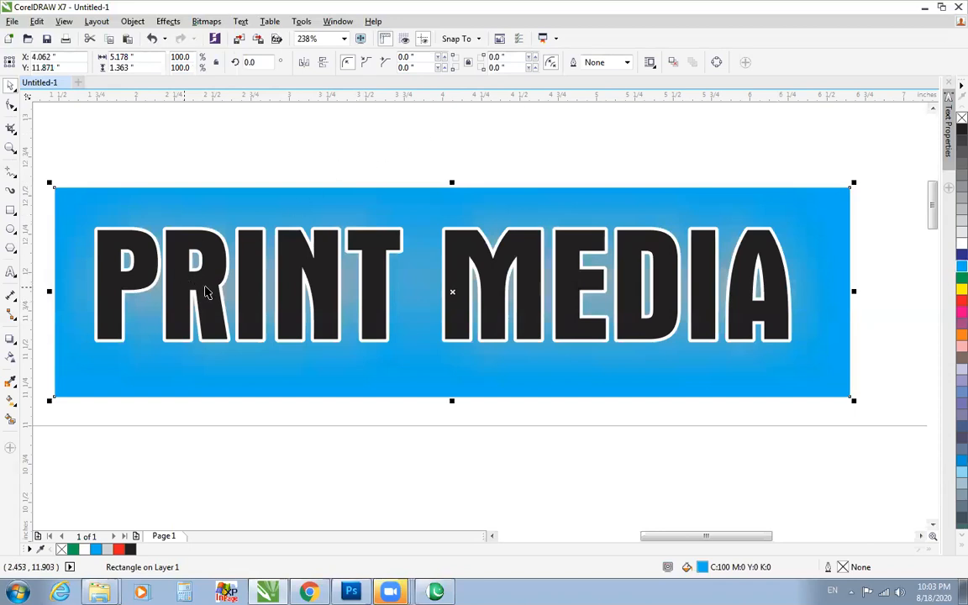
click(184, 257)
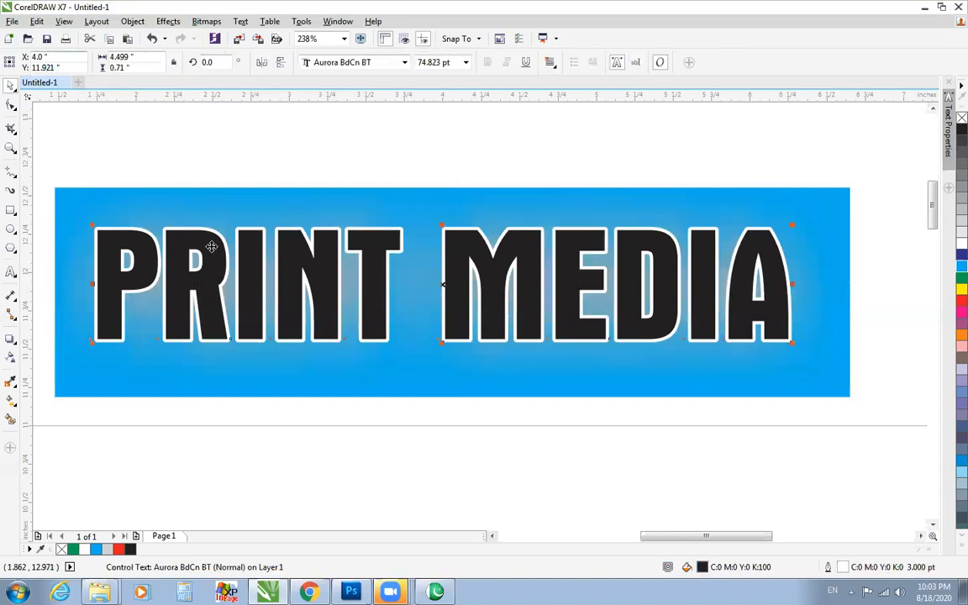
click(74, 153)
Move the PRINT MEDIA text rightward and slightly up so its final A meets the cyan rectangle's right edge.
drag(726, 429, 852, 447)
drag(40, 147, 923, 422)
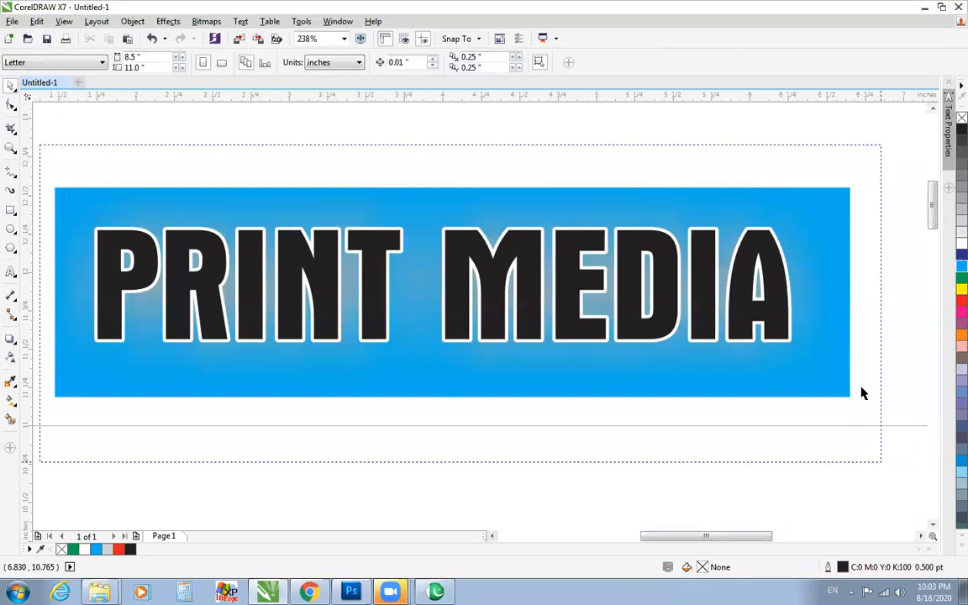
drag(836, 387, 831, 383)
drag(578, 233, 557, 261)
click(554, 261)
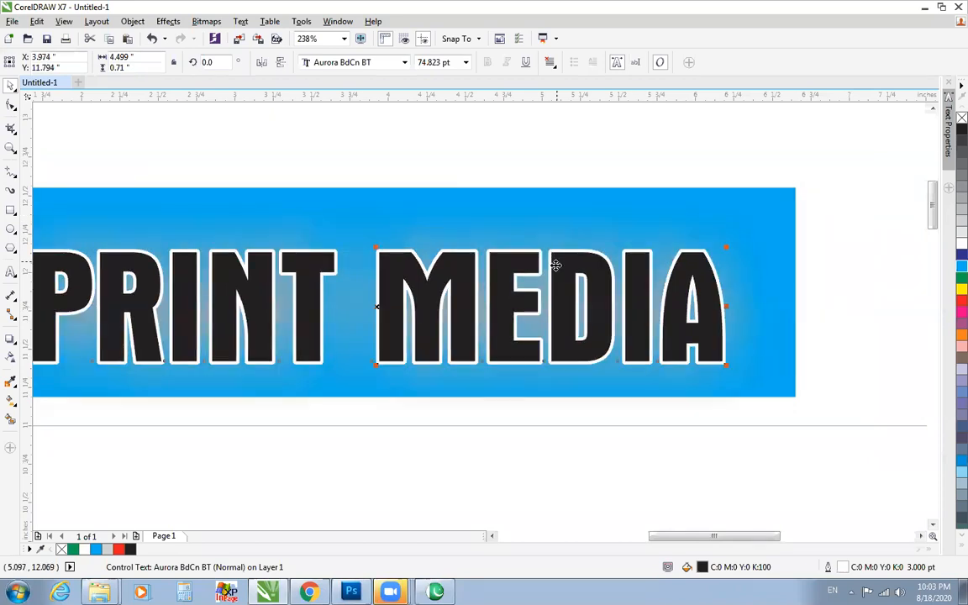
drag(555, 265, 631, 222)
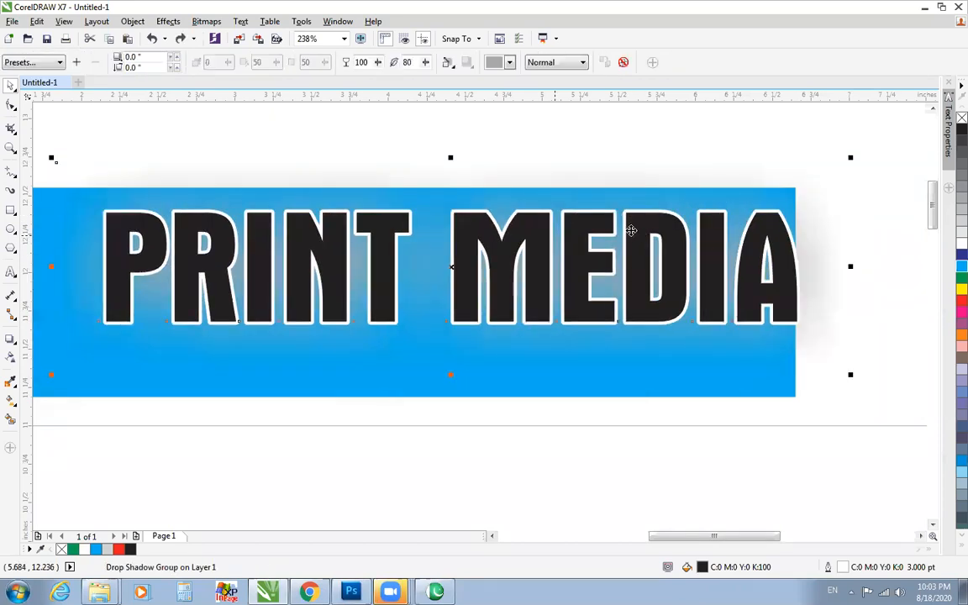
Apply the Flat Top Right shadow preset to the PRINT MEDIA text on the cyan rectangle.
click(37, 62)
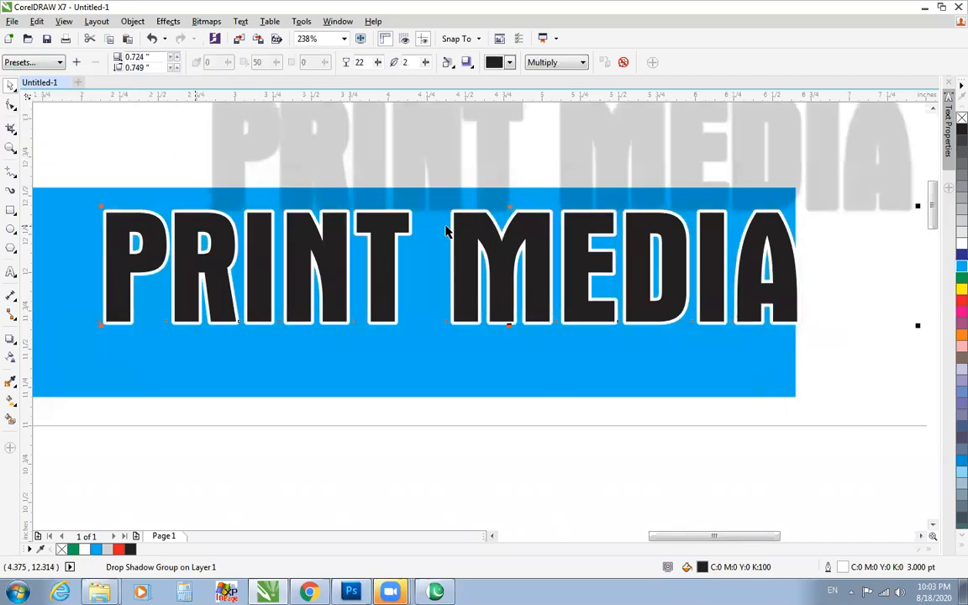
scroll(447, 231, down, 2)
scroll(446, 231, up, 2)
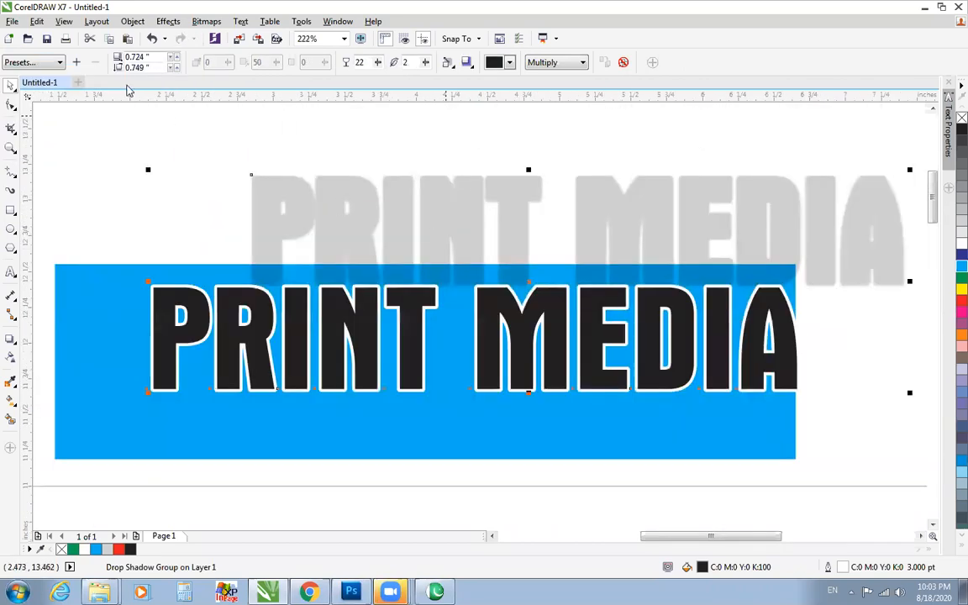
click(34, 62)
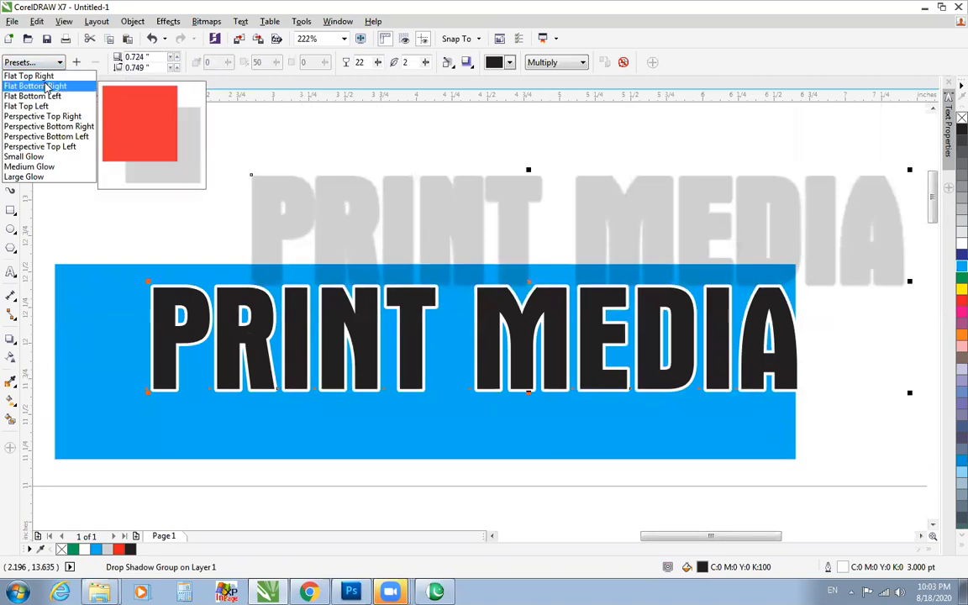
key(Escape)
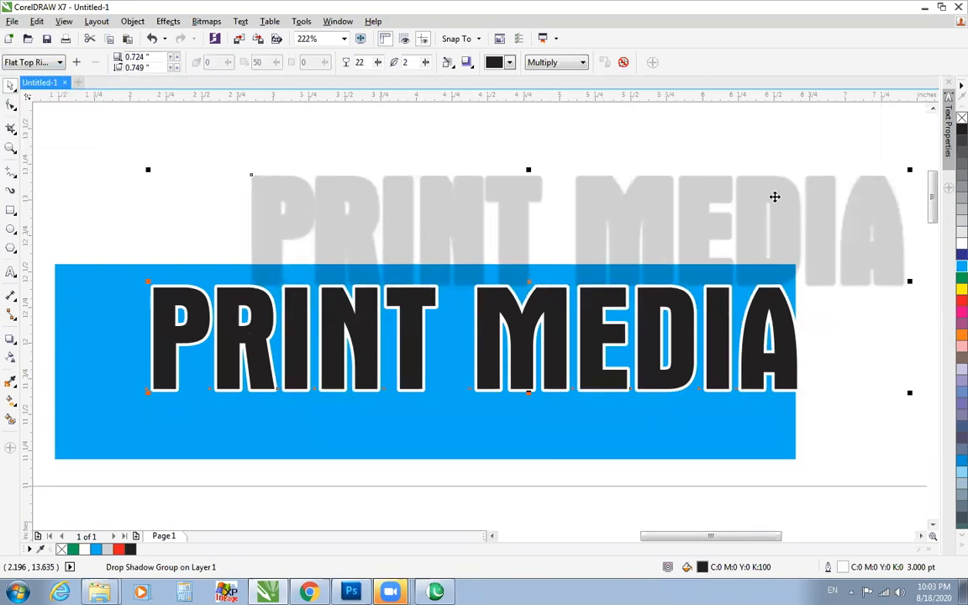
click(776, 176)
click(767, 187)
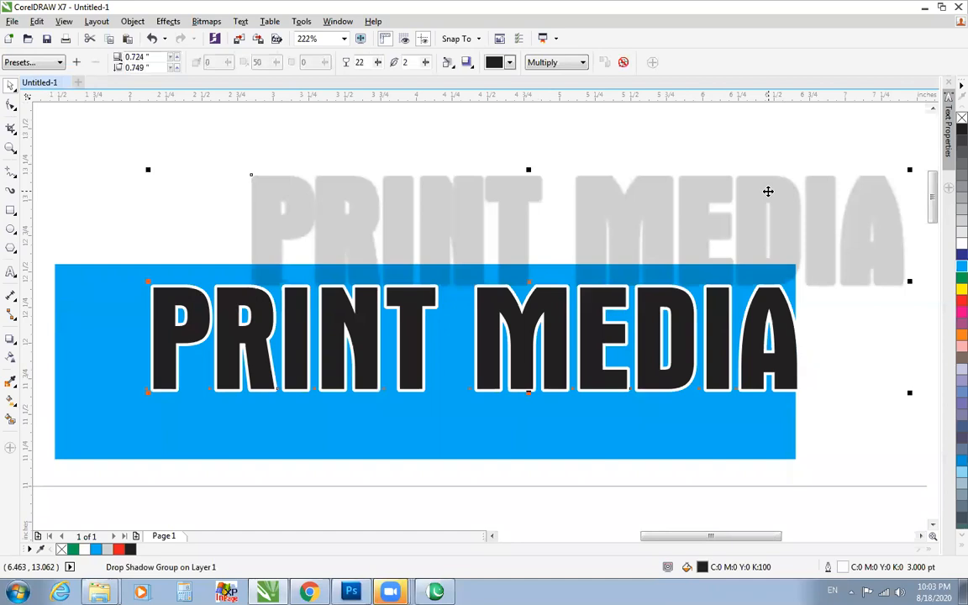
Move the shadowed PRINT MEDIA text left and slightly down so that it lies inside the cyan rectangle.
drag(775, 197, 748, 202)
click(766, 166)
click(784, 185)
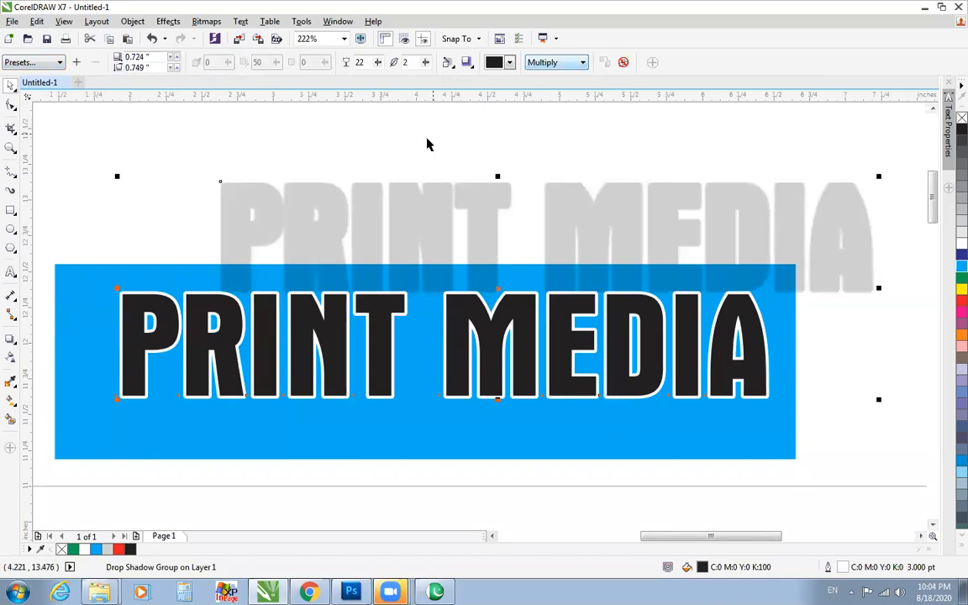
click(411, 179)
click(406, 181)
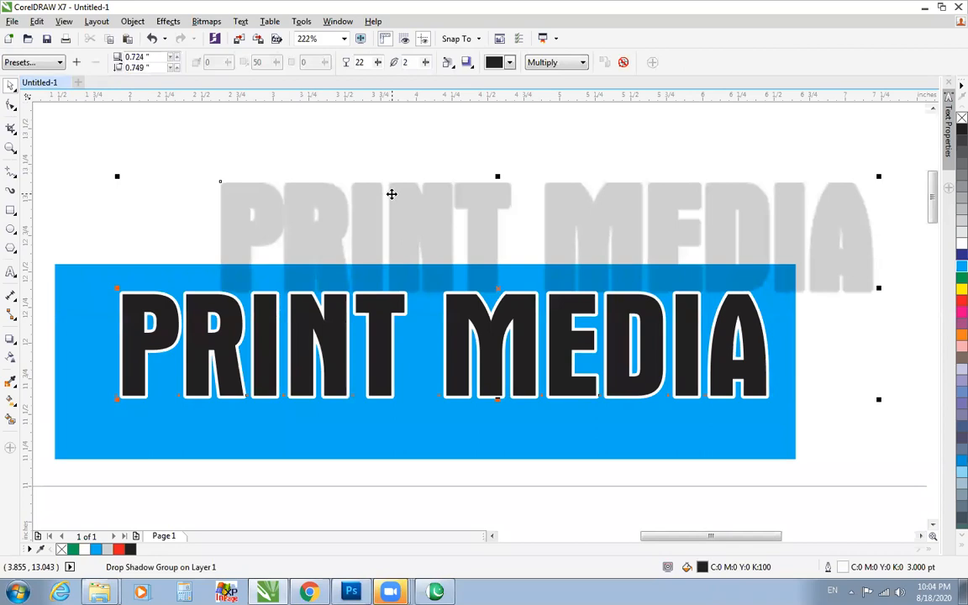
click(391, 194)
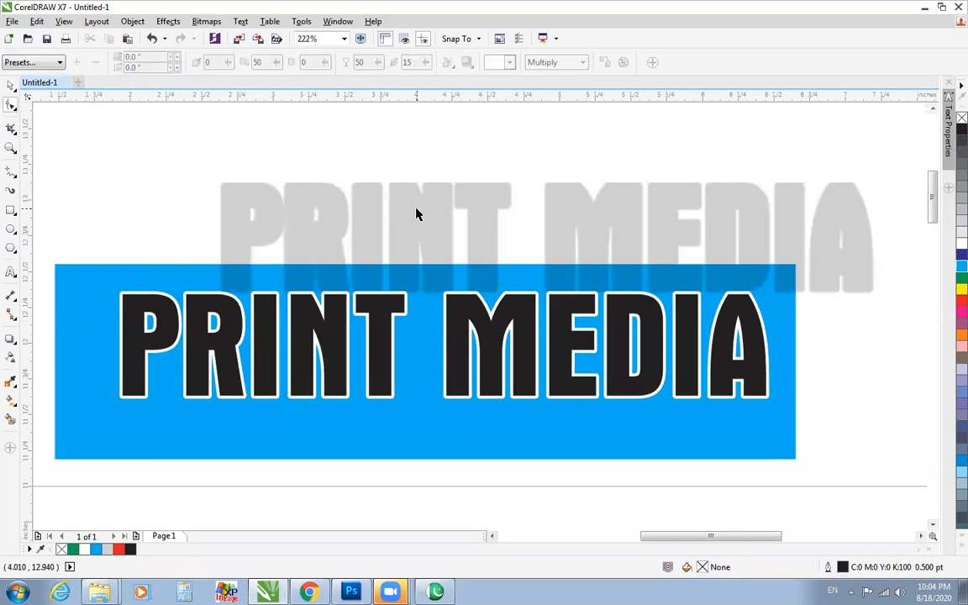
Apply the Flat Bottom Right shadow preset to the PRINT MEDIA text and move the text up across the cyan rectangle's upper edge.
click(411, 208)
click(25, 62)
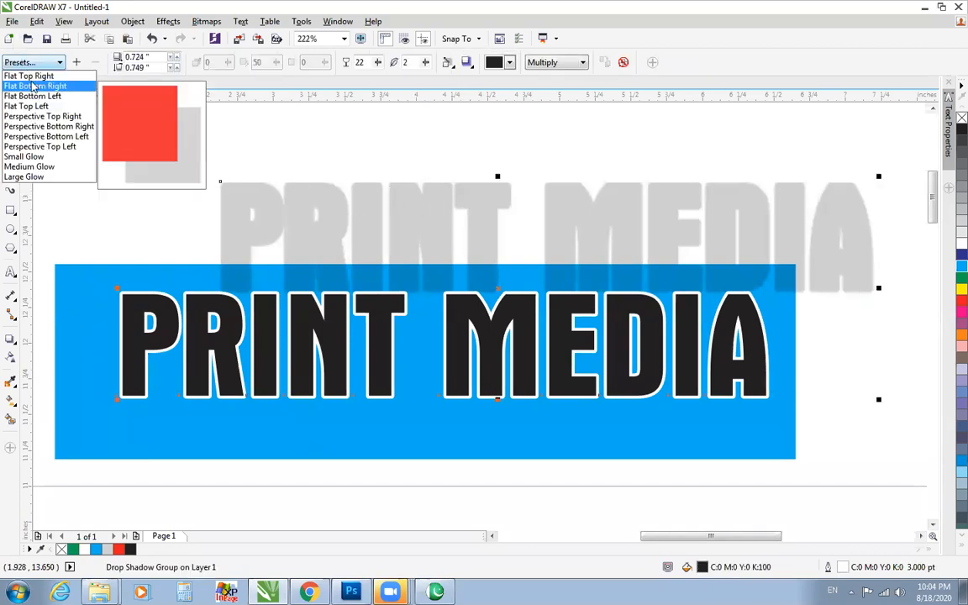
drag(490, 200, 477, 207)
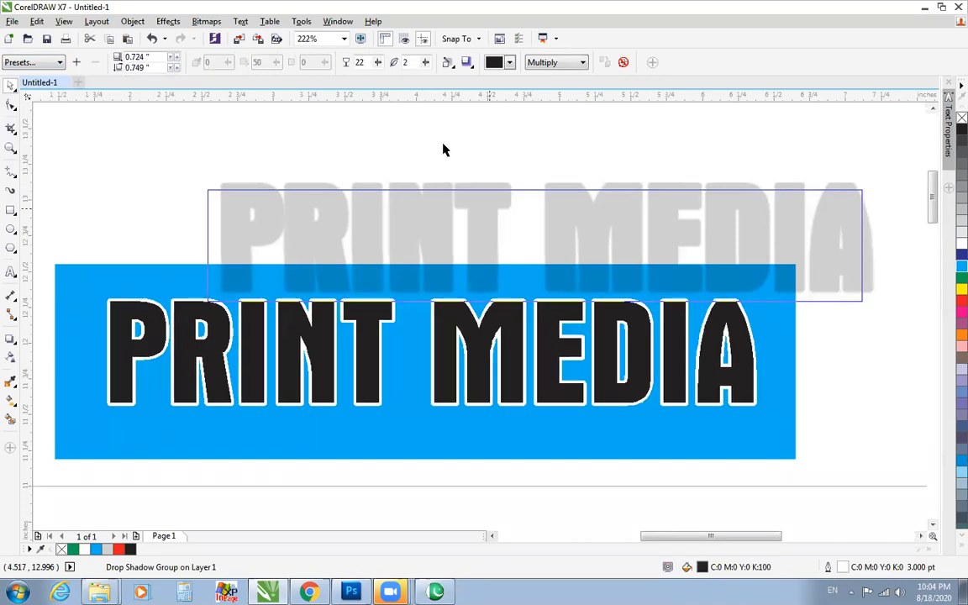
drag(445, 149, 442, 153)
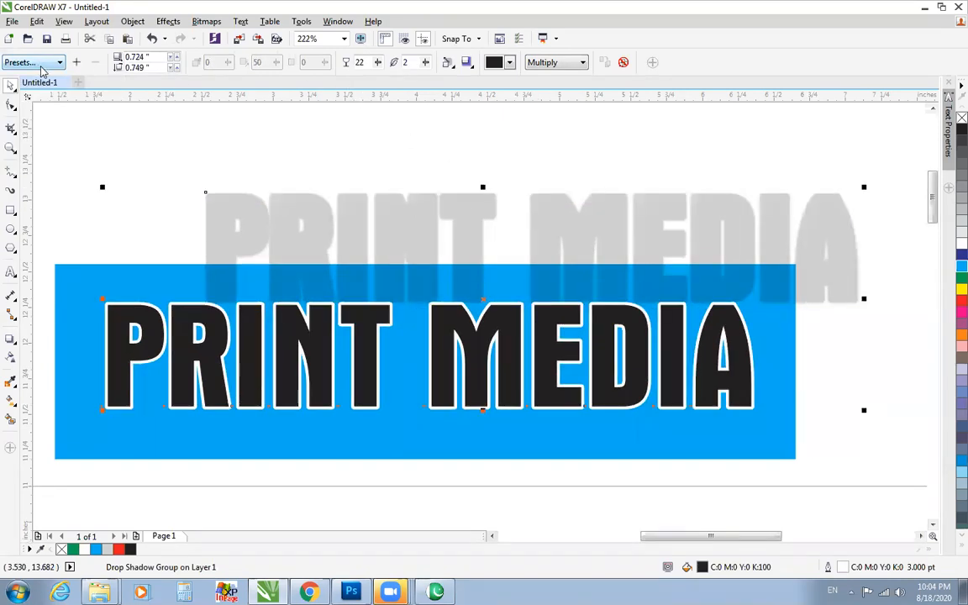
key(ctrl+z)
drag(561, 443, 475, 323)
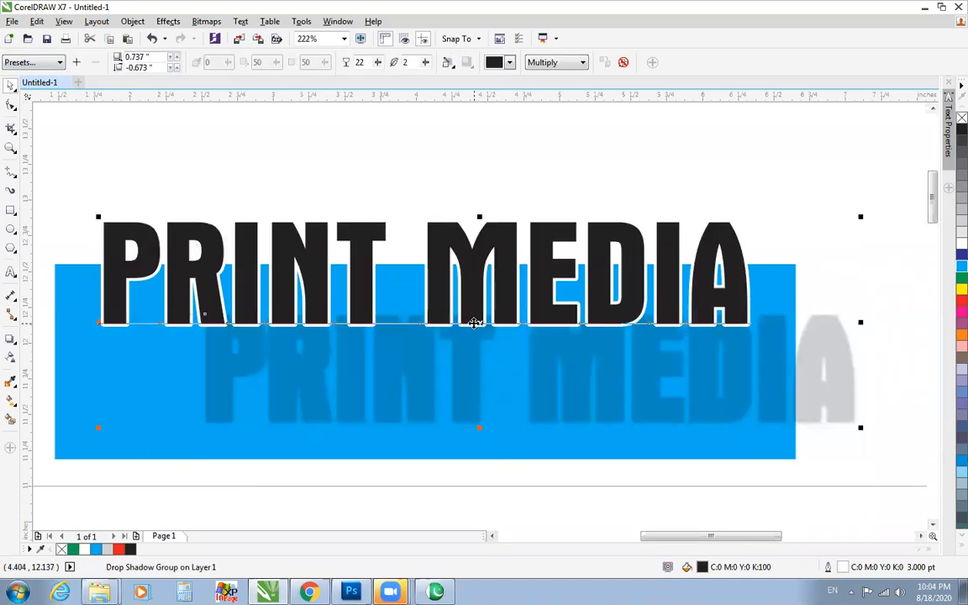
Try clearing the drop shadow from the PRINT MEDIA text, undoing the removal.
click(622, 61)
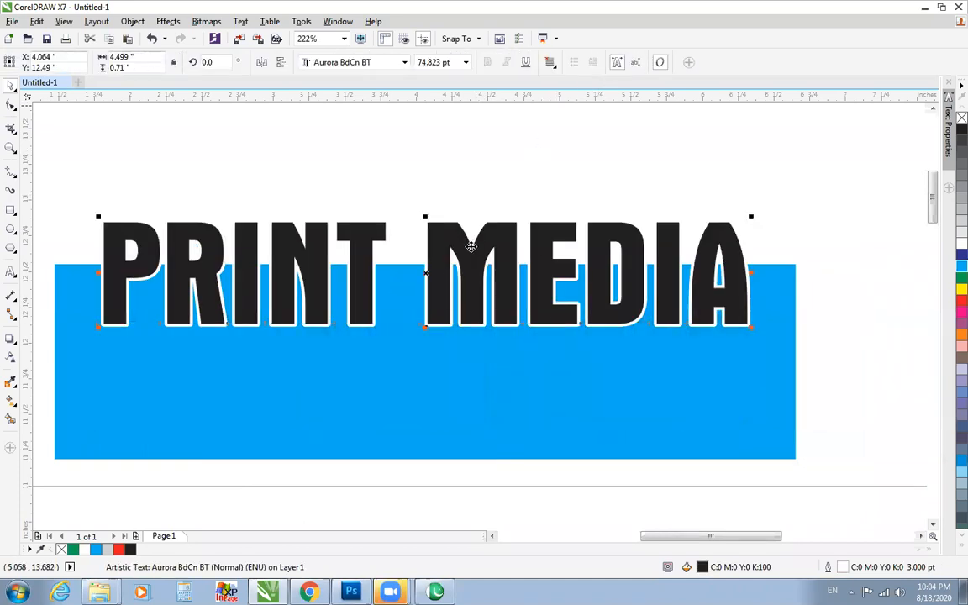
key(ctrl+z)
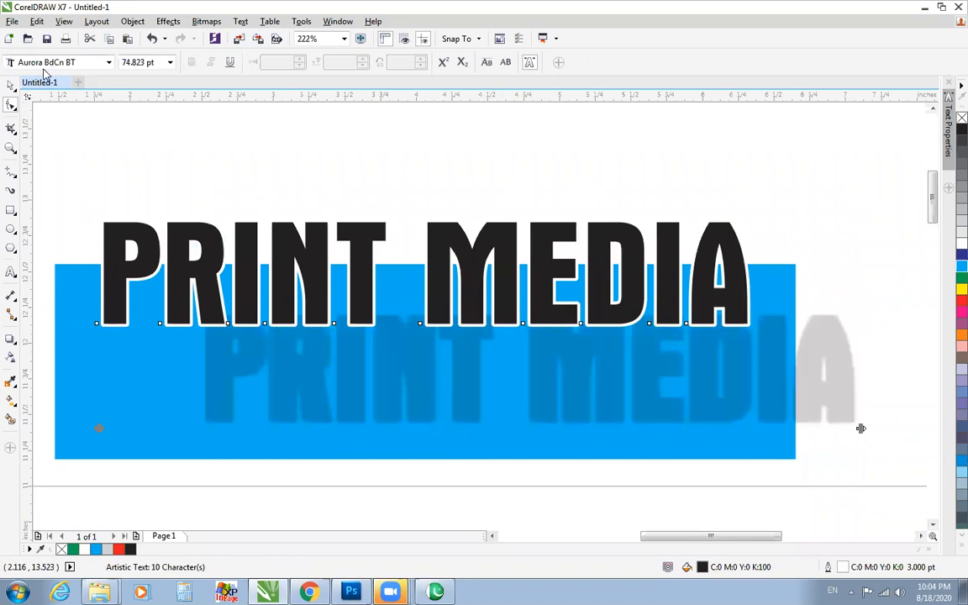
Apply the Flat Top Right shadow preset to the PRINT MEDIA text.
click(318, 257)
click(33, 62)
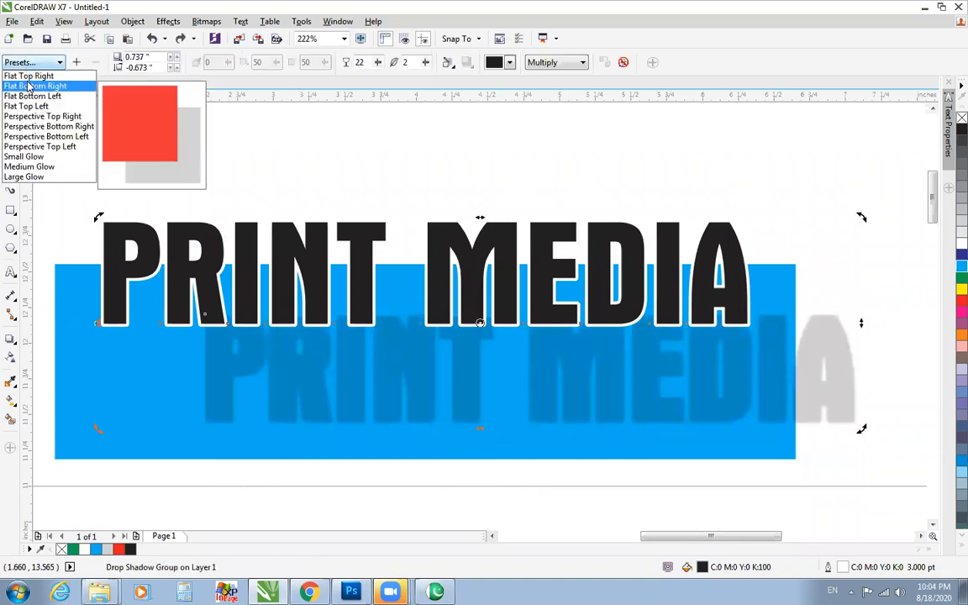
click(76, 116)
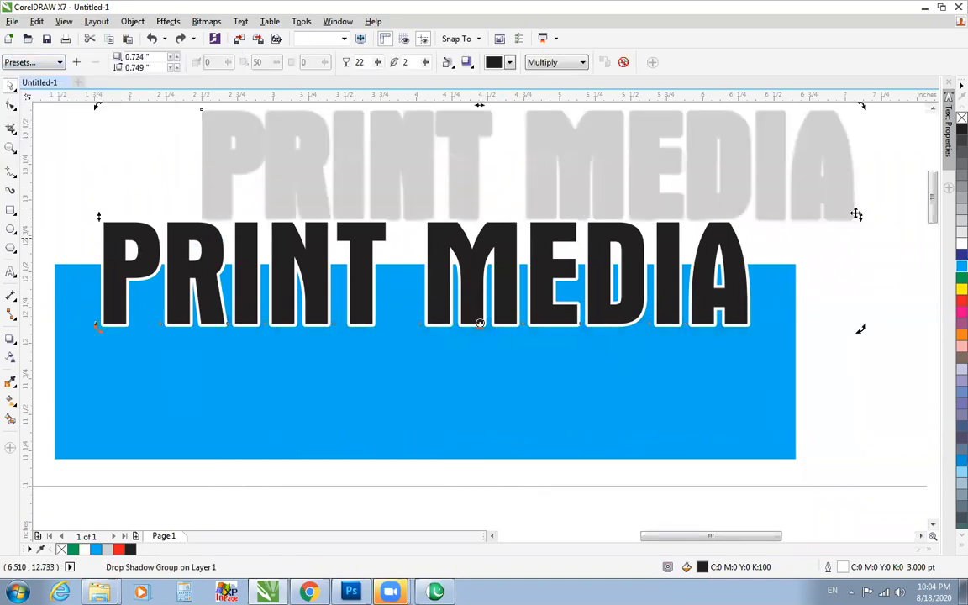
click(932, 109)
click(933, 110)
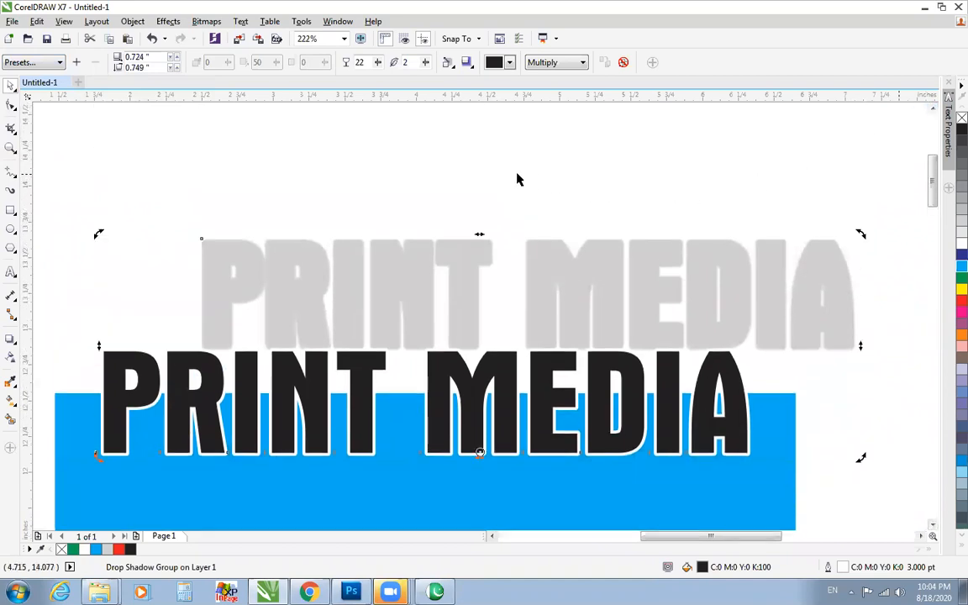
Set the PRINT MEDIA shadow's opacity to 13, its feathering to 1 and its merge mode to Subtract.
drag(375, 67, 367, 82)
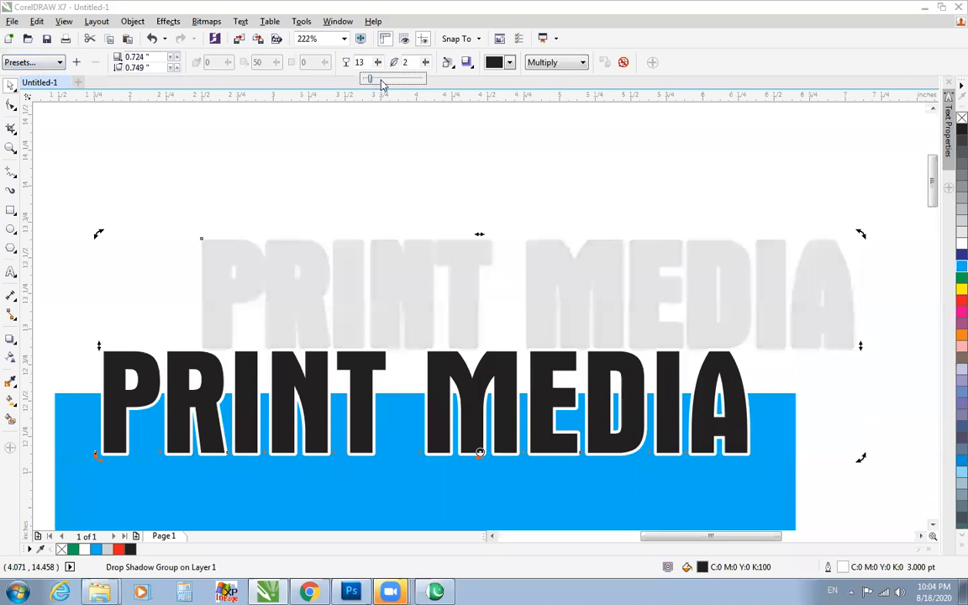
drag(425, 62, 444, 81)
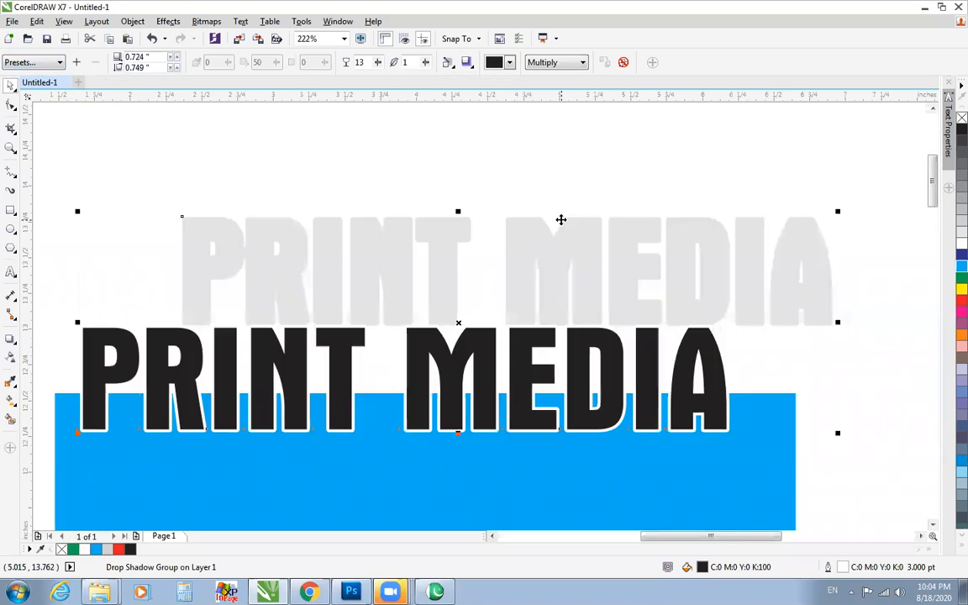
click(554, 62)
click(545, 97)
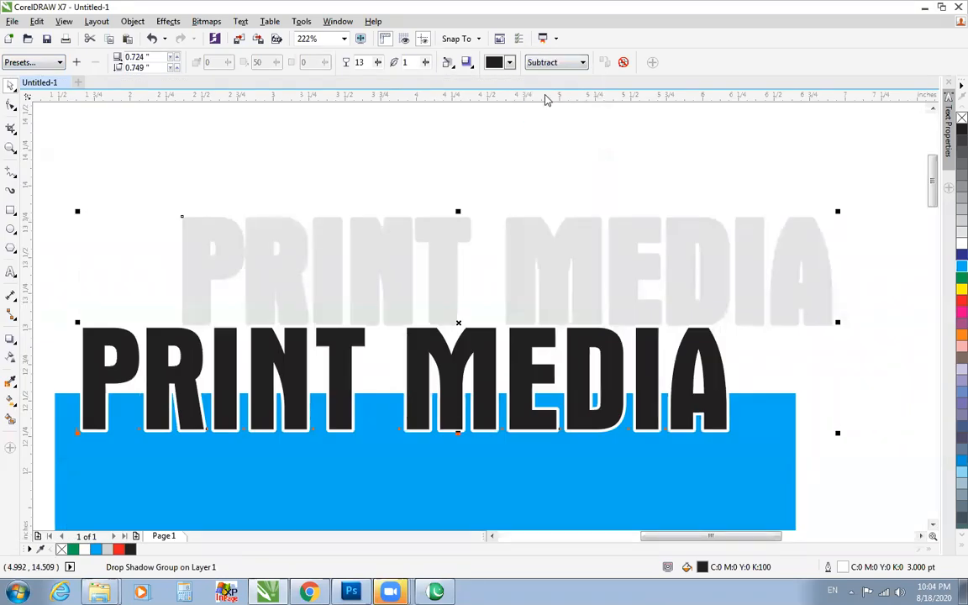
drag(534, 216, 535, 208)
key(ctrl+z)
Pull the shadow in close behind the PRINT MEDIA letters with the Drop Shadow tool, offset about 0.007 by 0.036 inches.
key(F10)
click(11, 84)
click(266, 233)
click(560, 218)
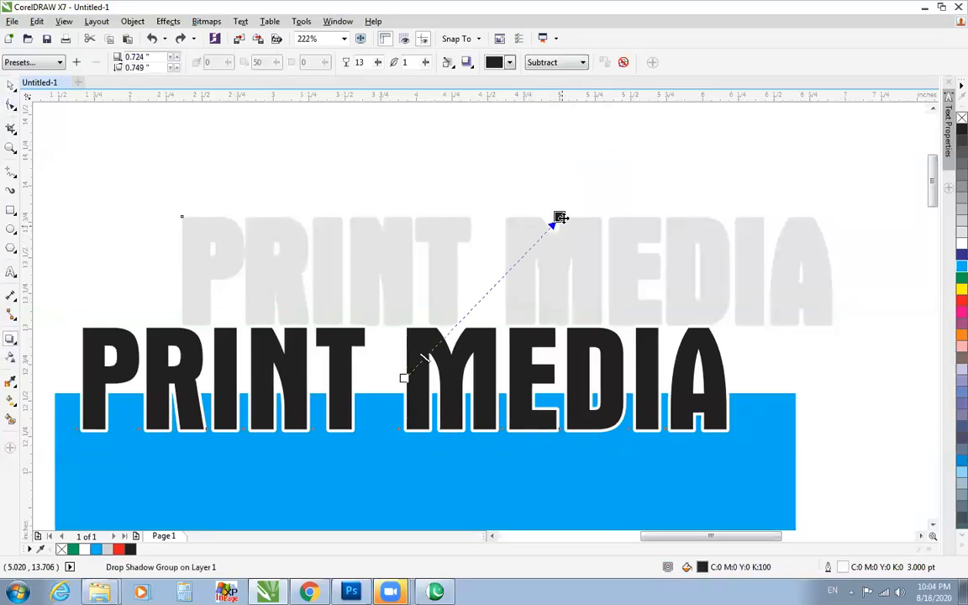
drag(560, 218, 425, 314)
drag(421, 432, 715, 379)
drag(627, 311, 414, 319)
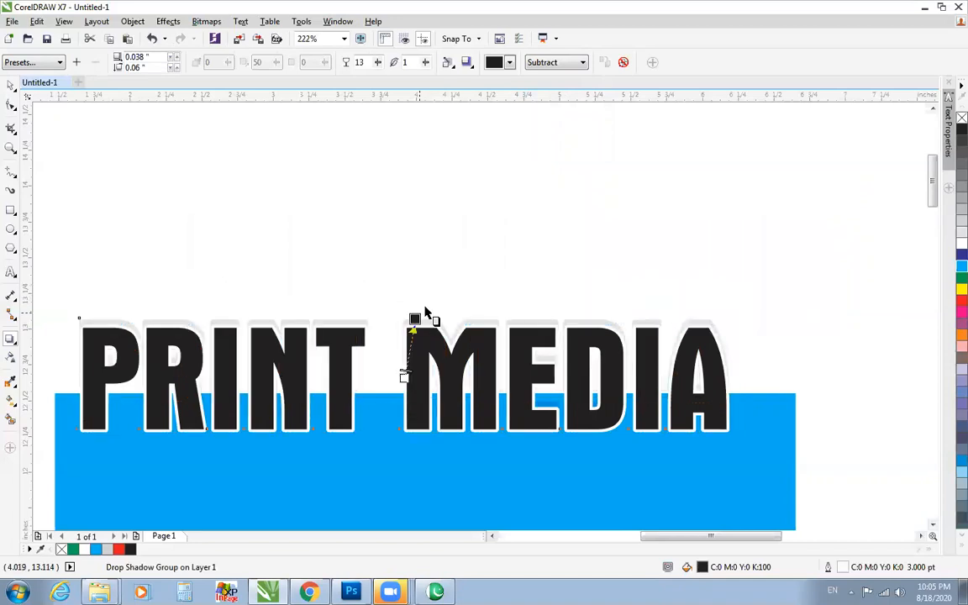
Change the shadow's feathering direction and raise its offset to about 0.013 by 0.069 inches.
click(448, 63)
click(462, 108)
drag(414, 320, 415, 314)
scroll(415, 315, down, 2)
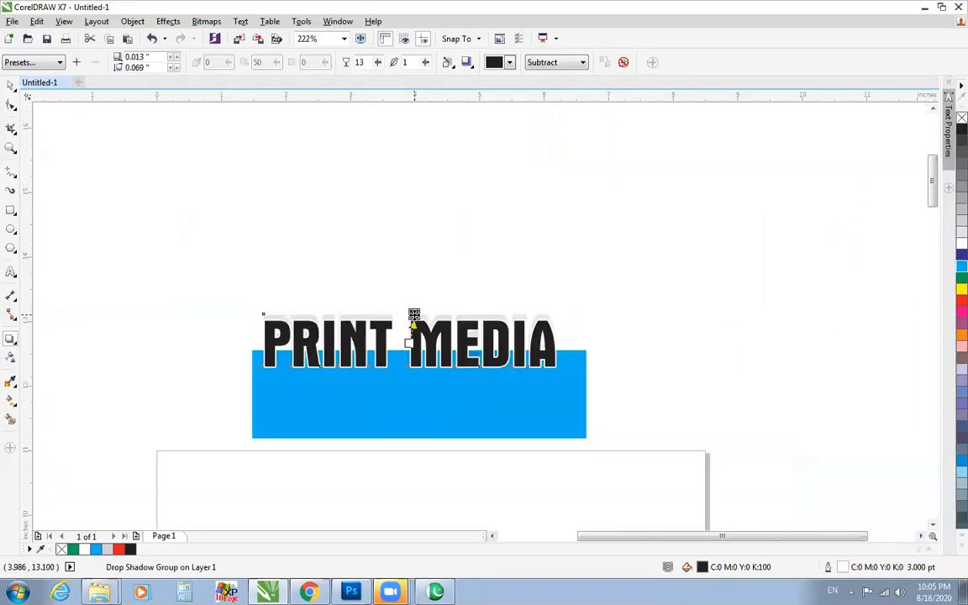
Reduce the shadow's offset to about 0.002 by 0.027 inches and set its feathering to 14 and opacity to 50.
key(F4)
drag(470, 161, 460, 167)
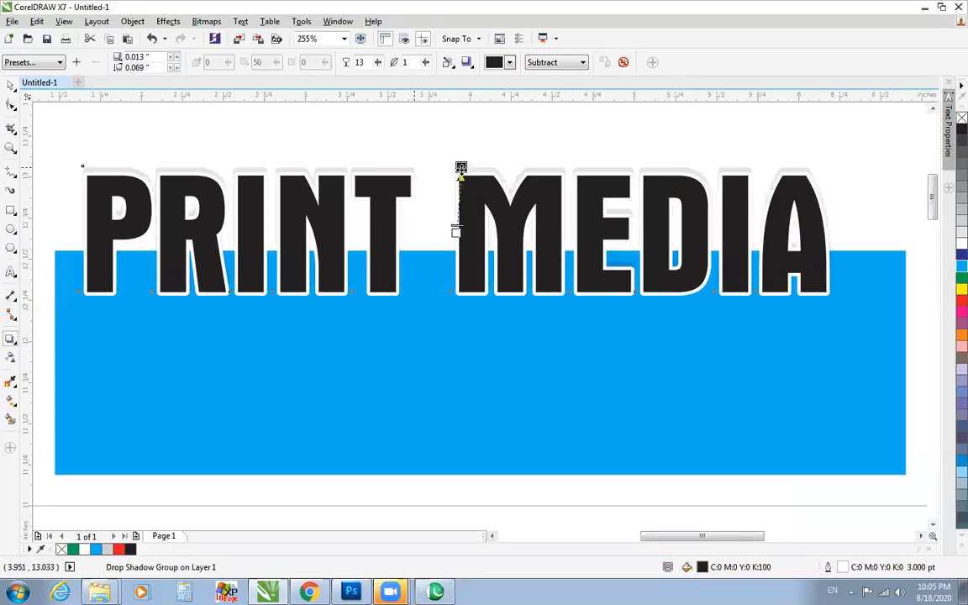
drag(425, 64, 434, 84)
drag(378, 64, 404, 83)
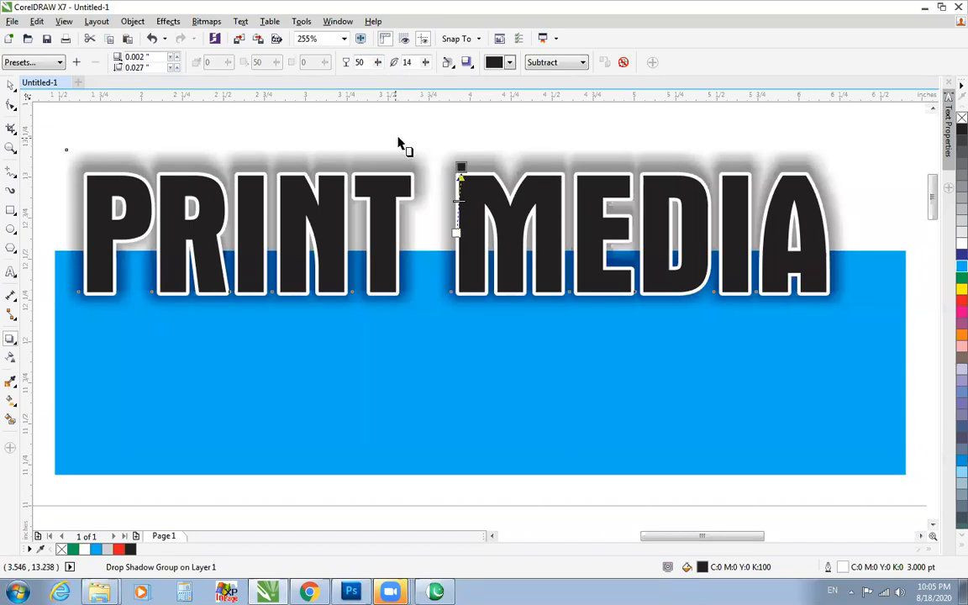
Recolour the PRINT MEDIA shadow in turn with cyan, yellow, greyish green and purple.
click(509, 62)
click(489, 104)
click(509, 63)
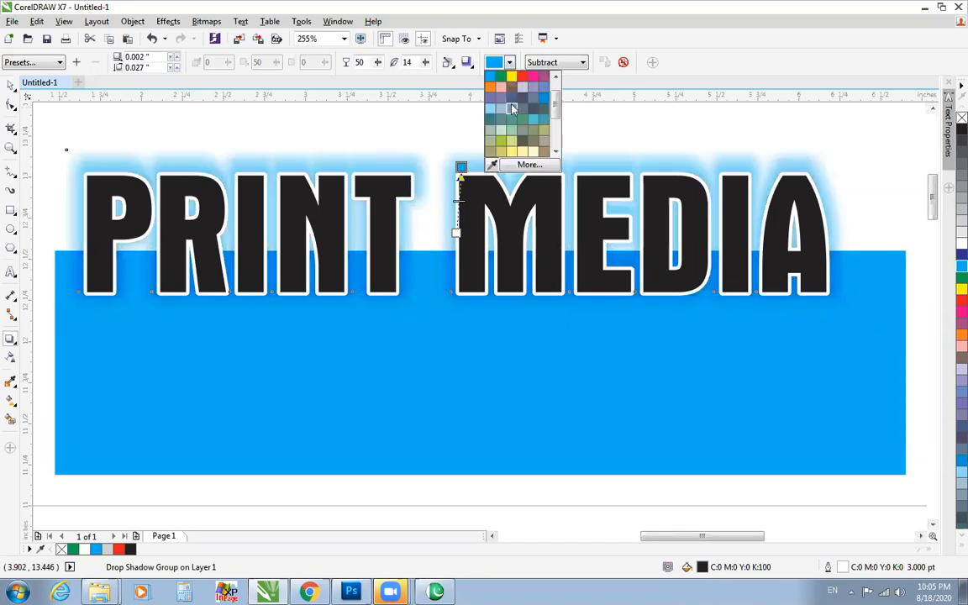
click(511, 76)
click(509, 62)
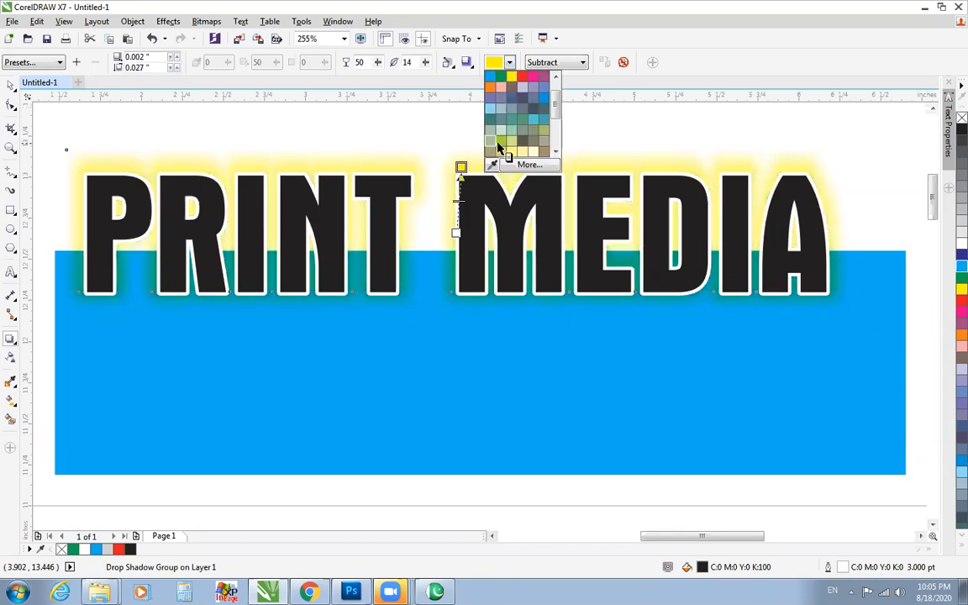
click(498, 146)
click(509, 62)
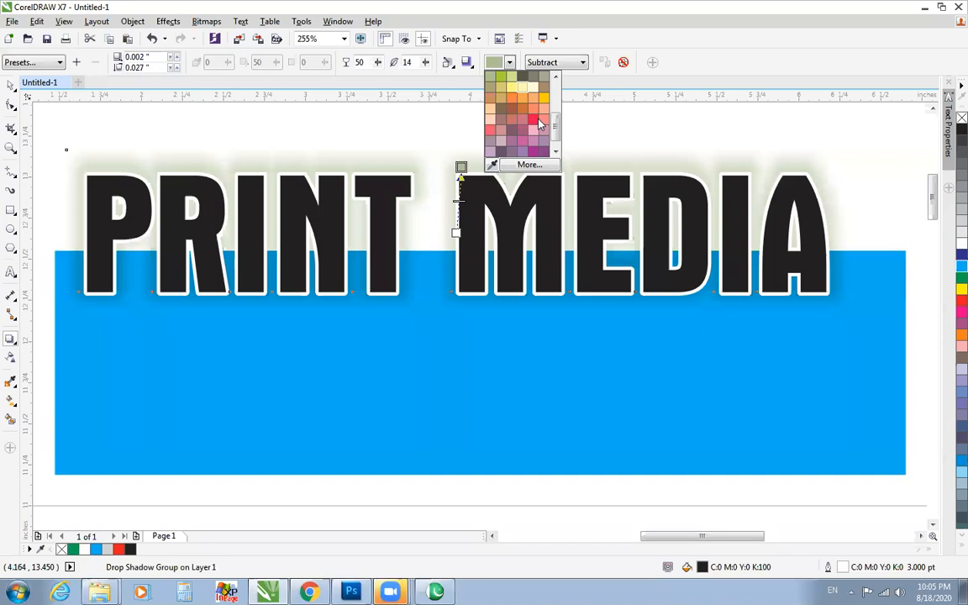
click(534, 144)
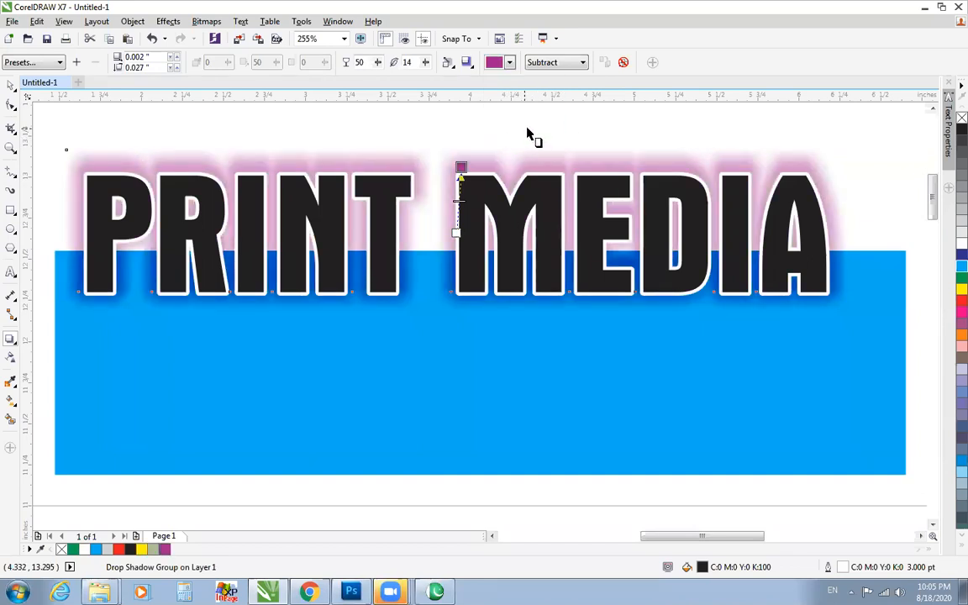
Move the purple-shadowed PRINT MEDIA text down so that it sits fully inside the cyan rectangle.
scroll(529, 134, down, 2)
scroll(529, 135, up, 2)
key(space)
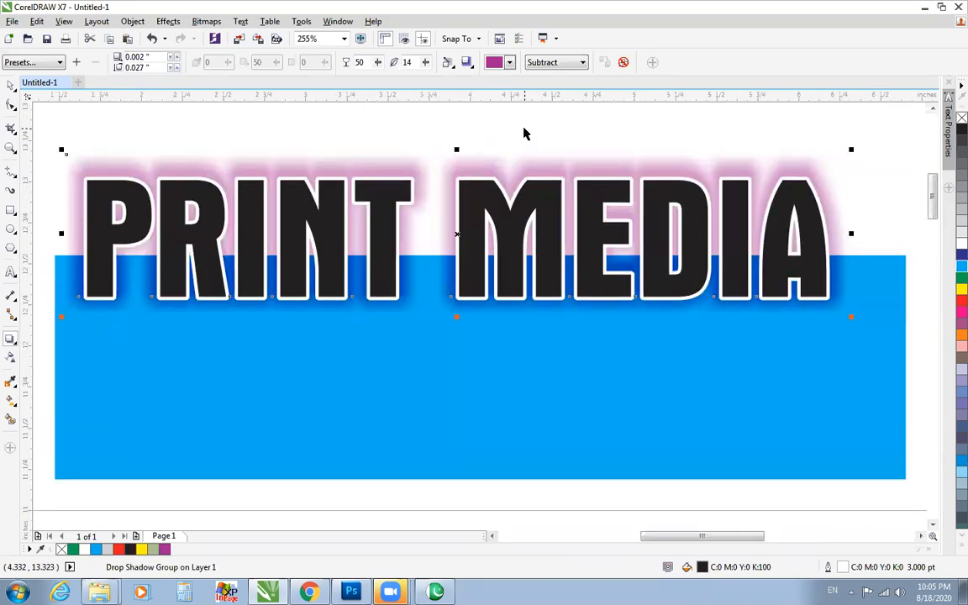
drag(475, 246, 481, 368)
right_click(514, 334)
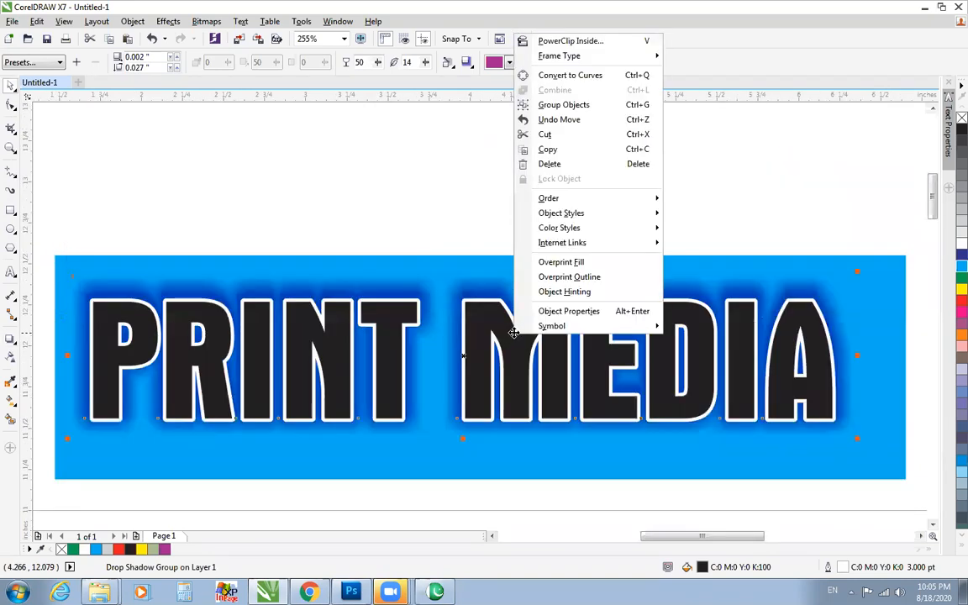
click(420, 171)
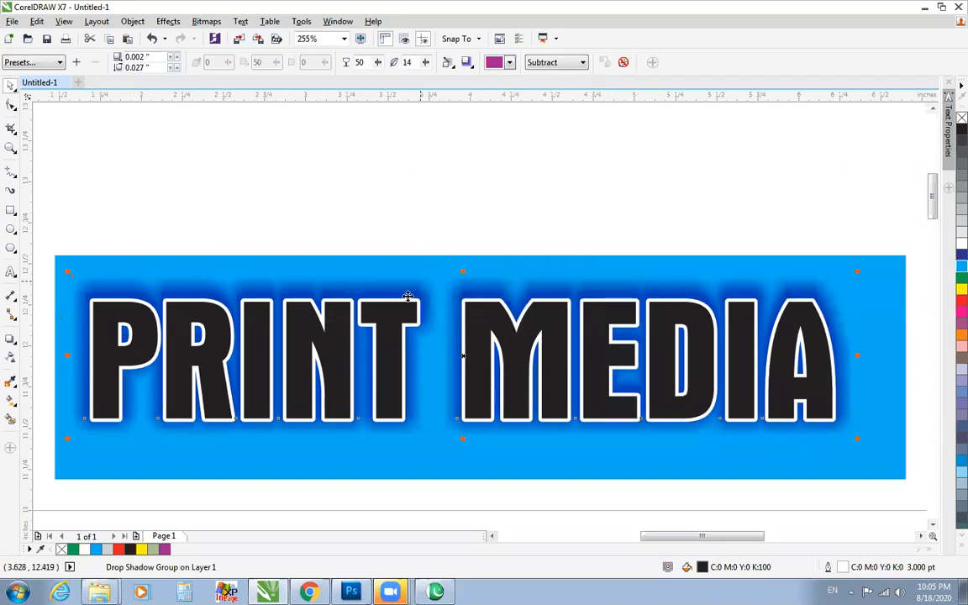
Undo the shadow colour, offset, preset and position changes back to the text with the broad soft grey glow.
key(ctrl+z)
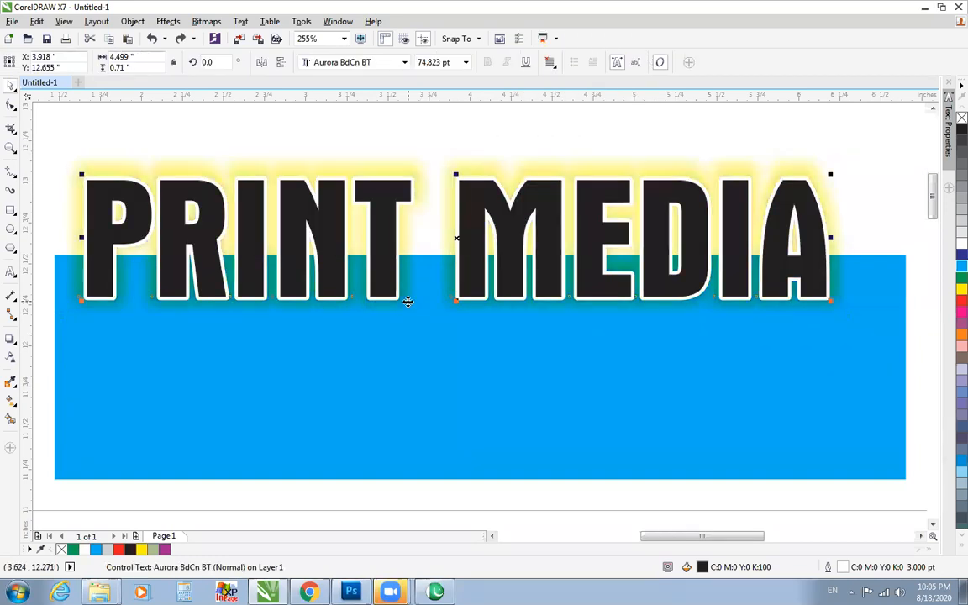
key(ctrl+z)
key(ctrl+z)
key(ctrl+z)
key(ctrl+z)
key(ctrl+z)
key(ctrl+z)
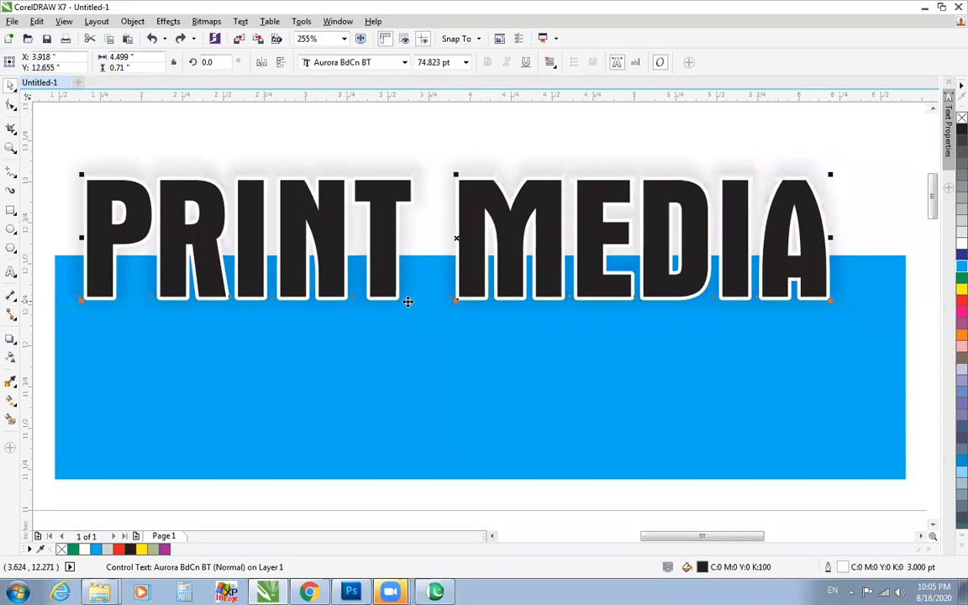
key(ctrl+z)
key(ctrl+z)
key(ctrl+z)
key(ctrl+z)
key(ctrl+z)
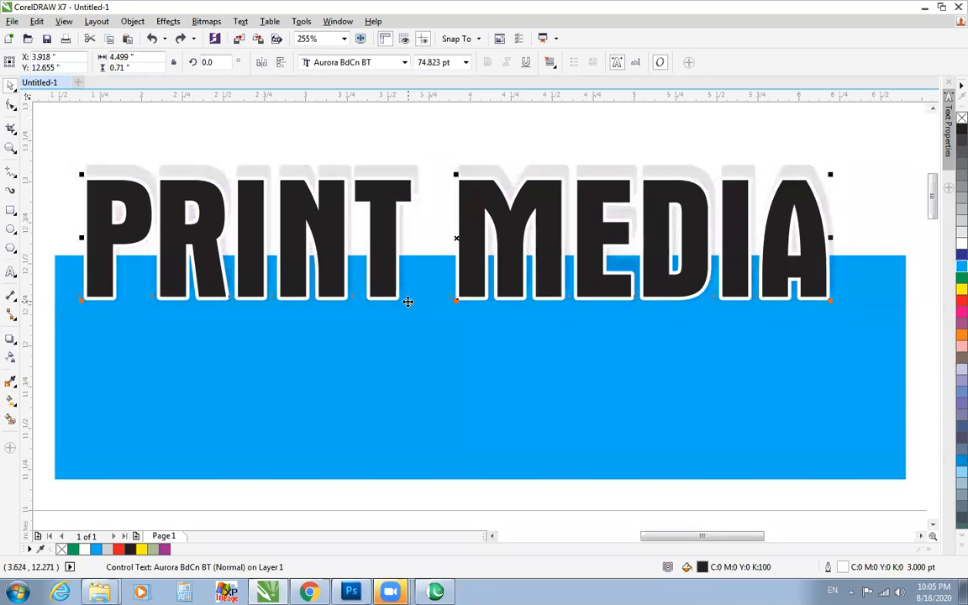
key(ctrl+z)
key(ctrl+z)
key(ctrl+z)
key(ctrl+z)
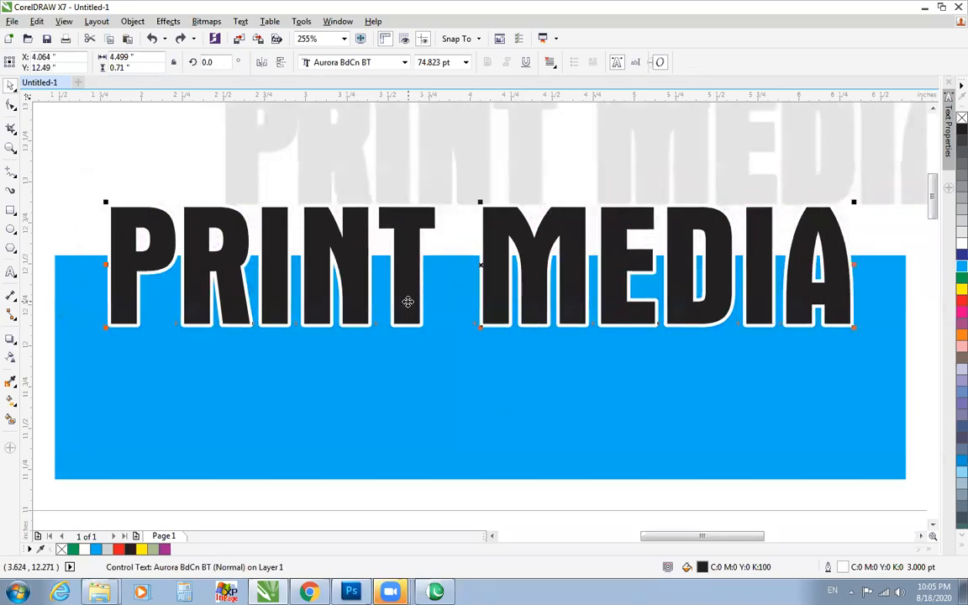
key(ctrl+z)
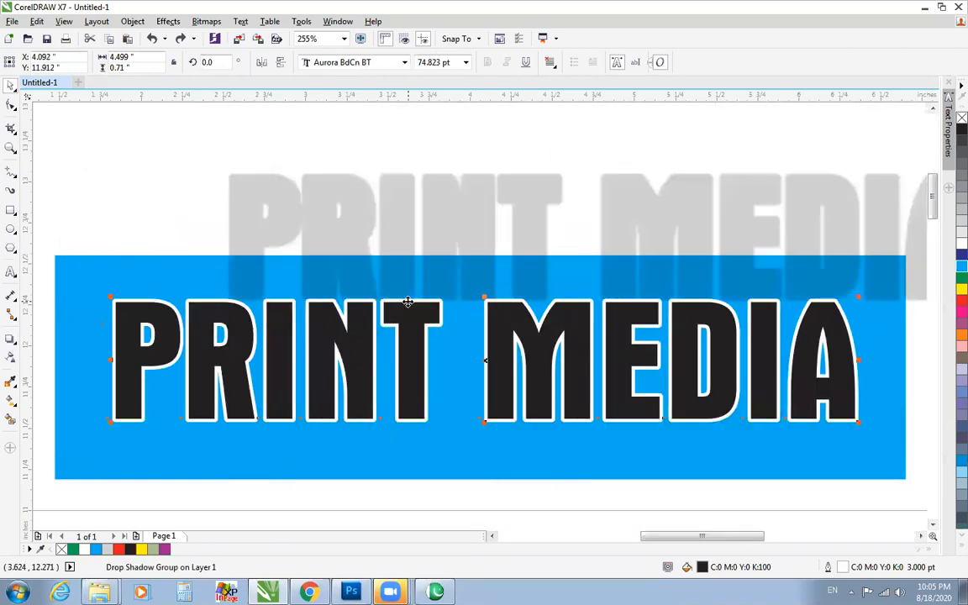
key(ctrl+z)
key(ctrl+z)
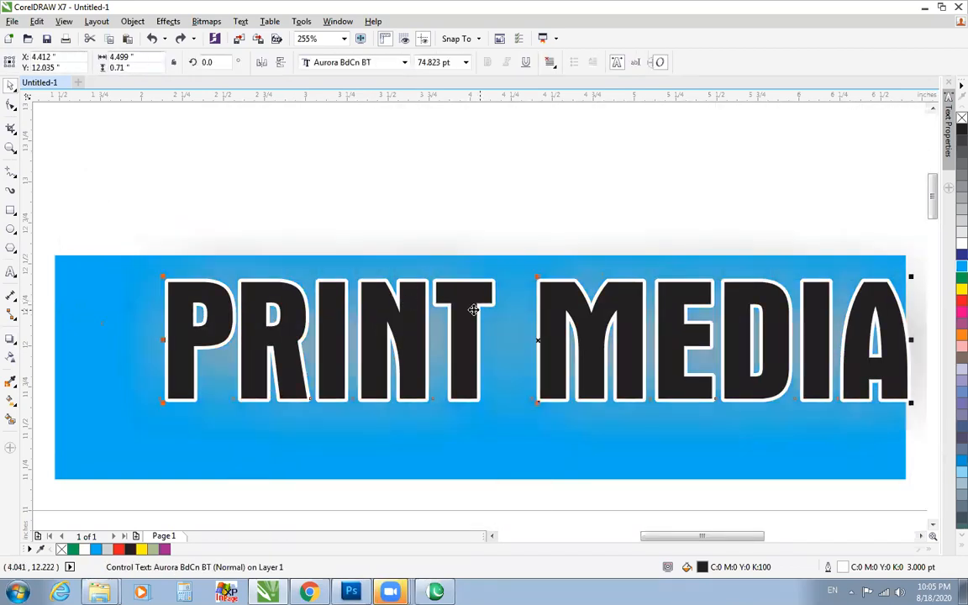
Move the PRINT MEDIA text up and left across the cyan rectangle's upper edge and clear its drop shadow.
key(ctrl+z)
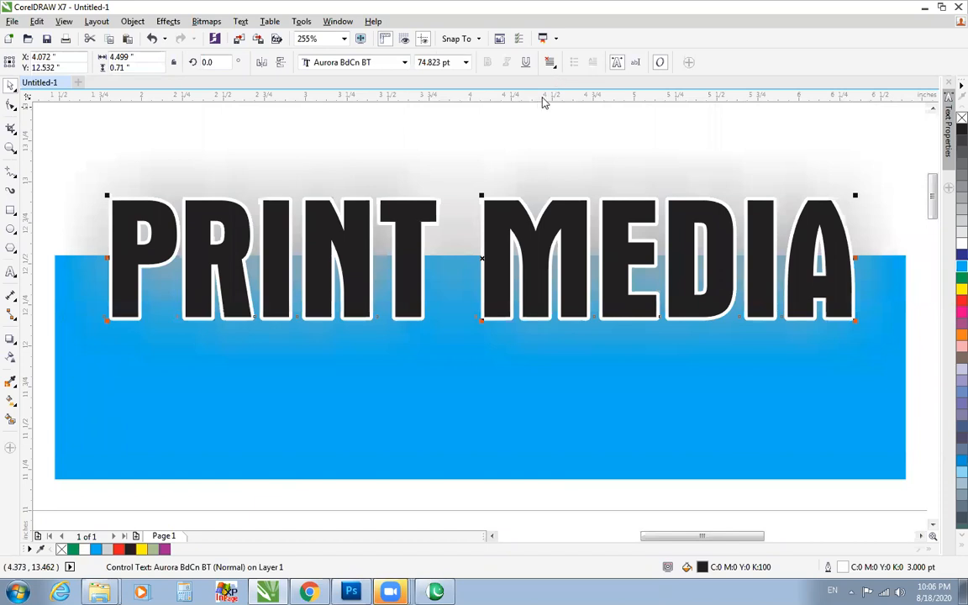
key(space)
click(509, 63)
click(492, 88)
click(621, 65)
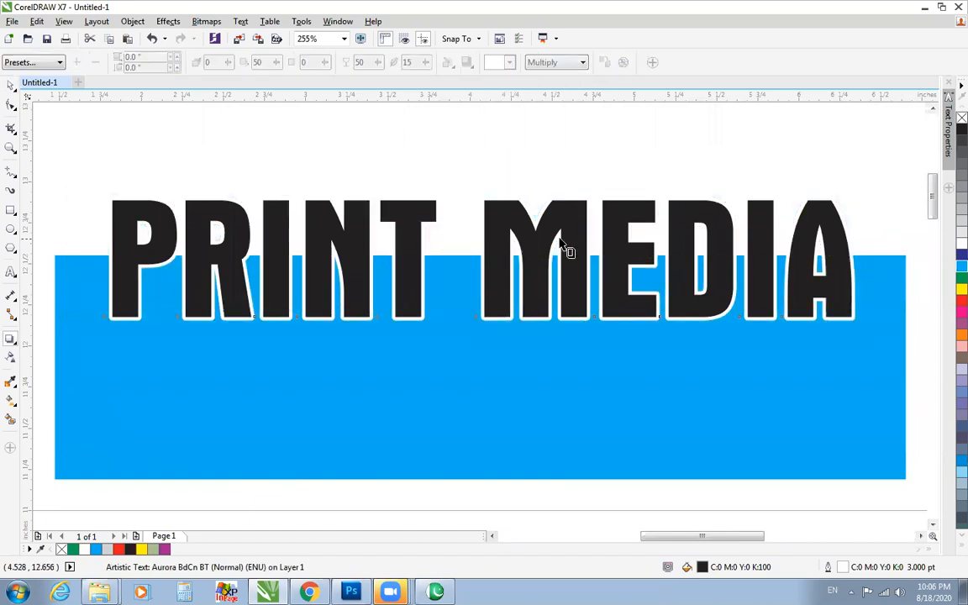
scroll(561, 243, down, 1)
click(559, 244)
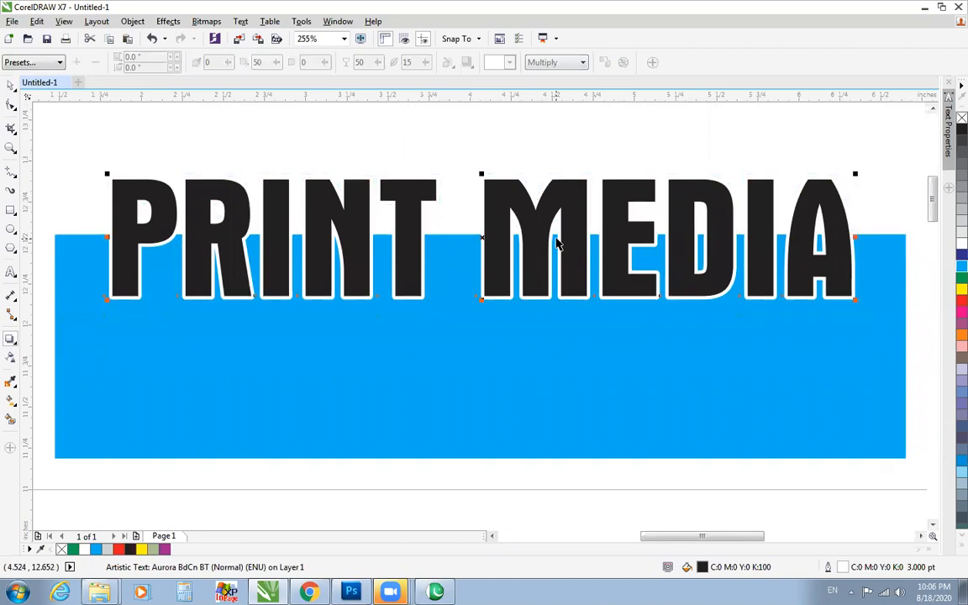
Move the PRINT MEDIA text down inside the cyan rectangle and recolour the rectangle to 10% black.
key(space)
drag(556, 244, 552, 258)
click(788, 251)
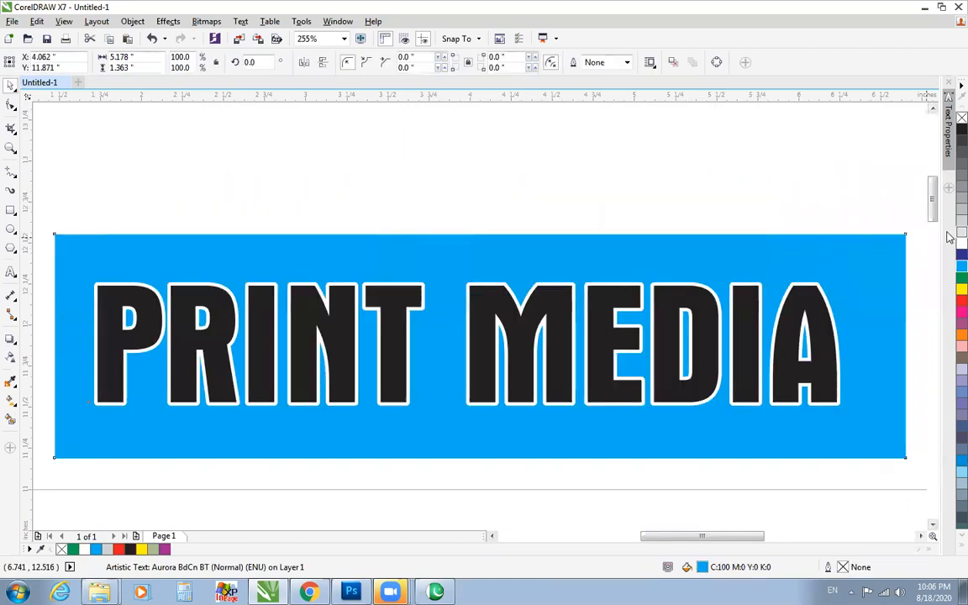
click(961, 232)
scroll(571, 199, down, 1)
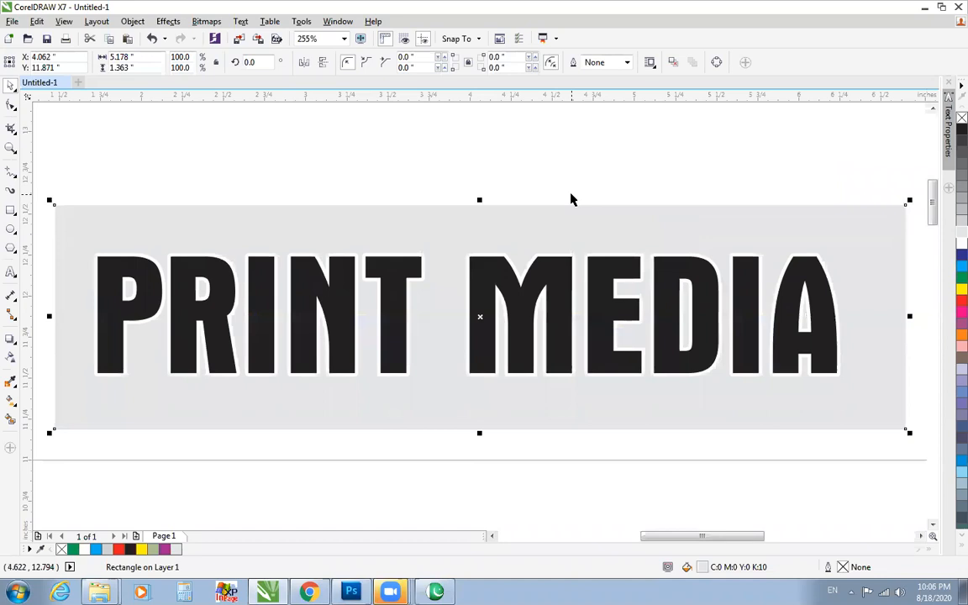
click(555, 258)
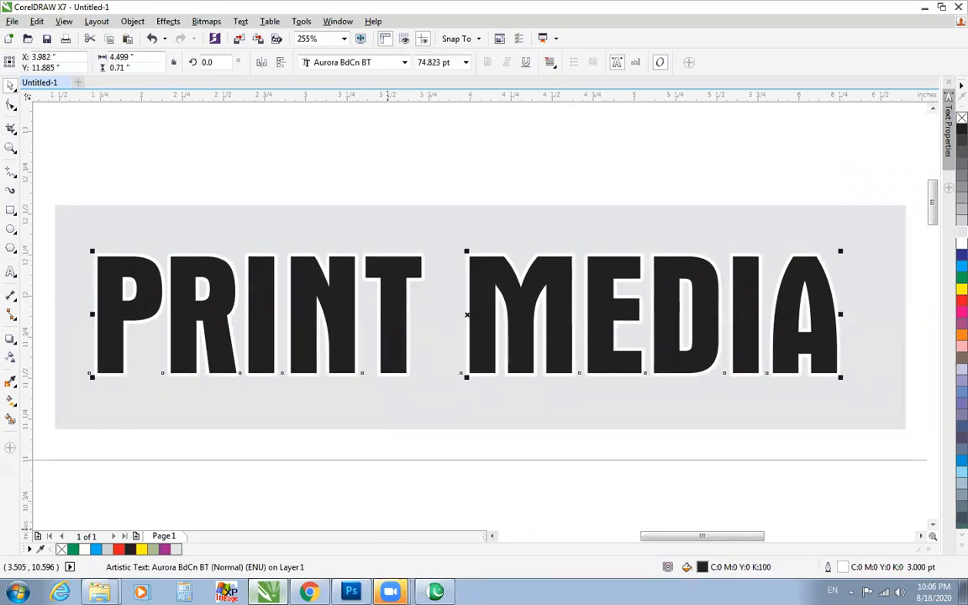
Switch to Urdu InPage and delete the sample Urdu letters from the page.
click(434, 591)
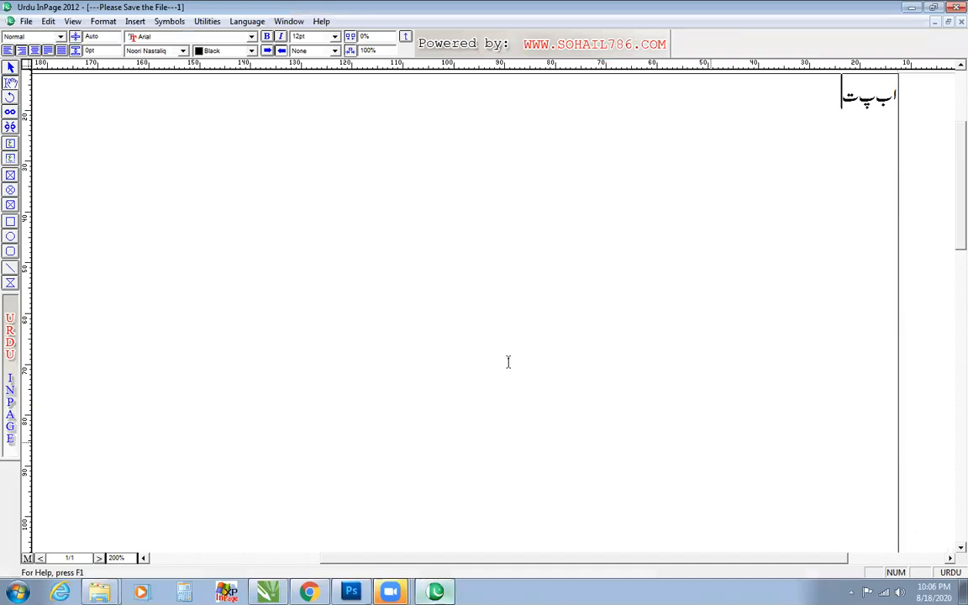
drag(842, 98, 949, 112)
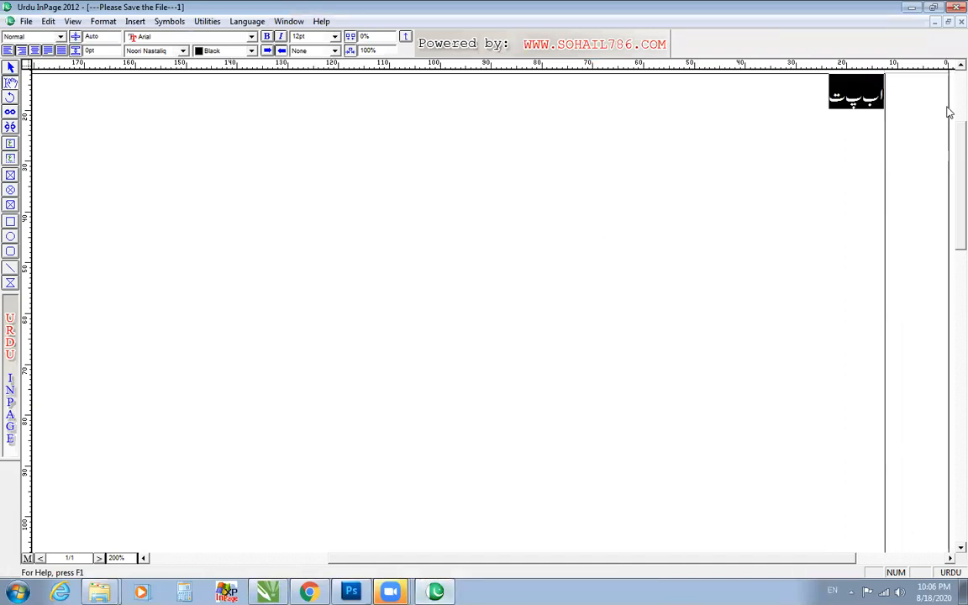
key(BackSpace)
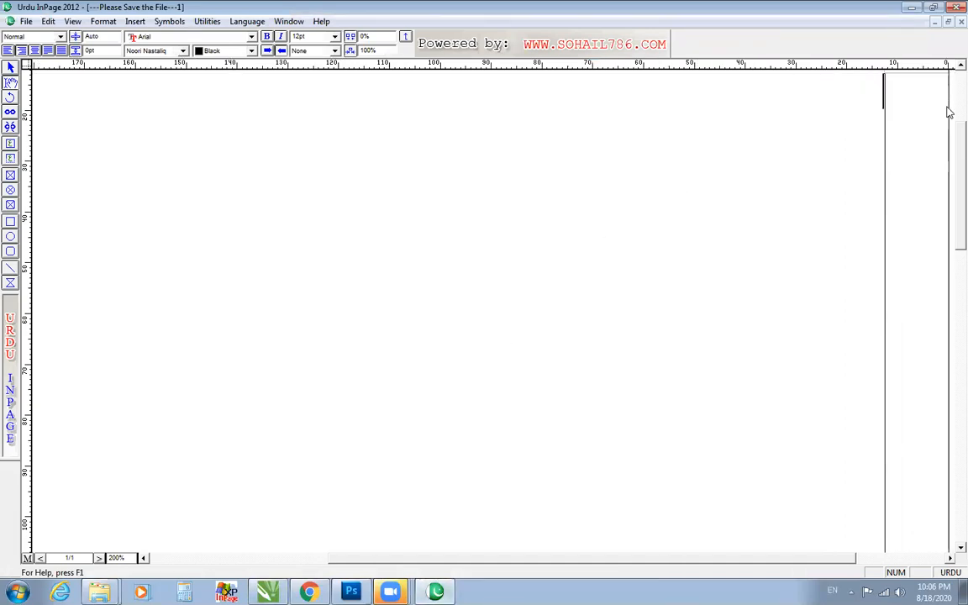
Write the Urdu line "اریج آن لائن اکیڈمی" at the start of the empty page.
text(ارتج آنلائن)
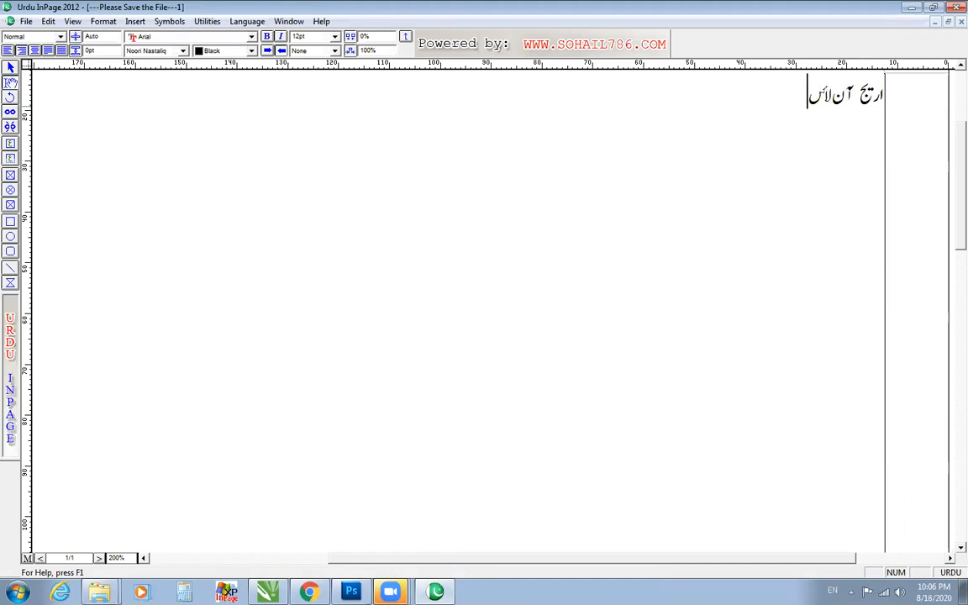
key(BackSpace)
text(ن اکیڈمی)
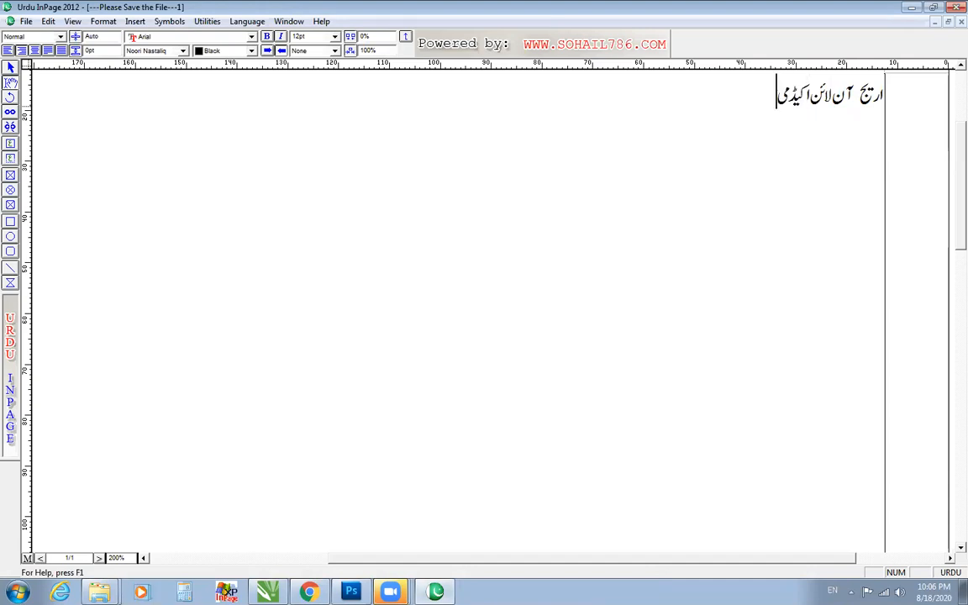
Select the whole Urdu line and change its font, trying Aasaar first and settling on a heavy bold typeface.
key(shift+Left)
key(ctrl+a)
click(182, 51)
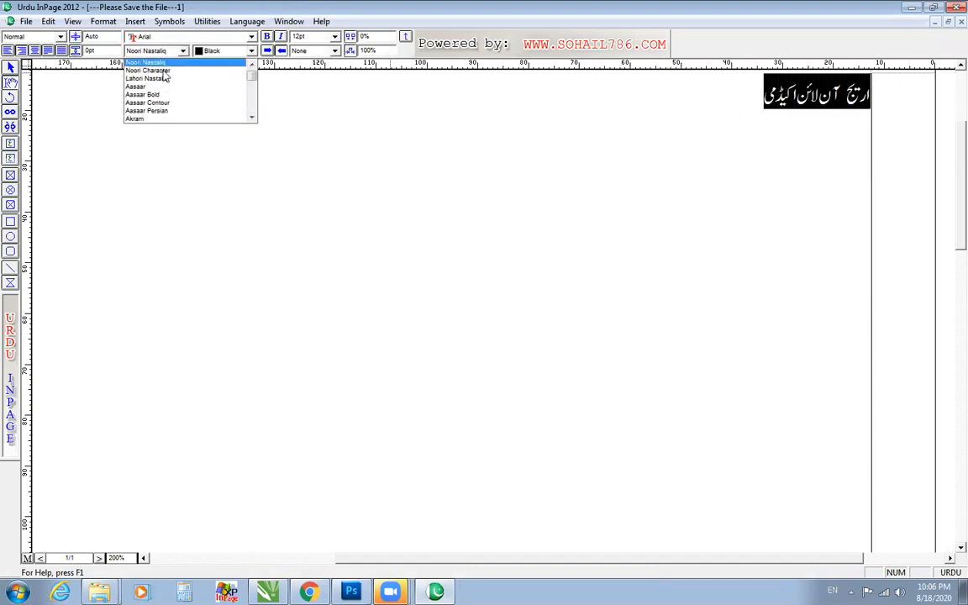
click(160, 92)
click(182, 51)
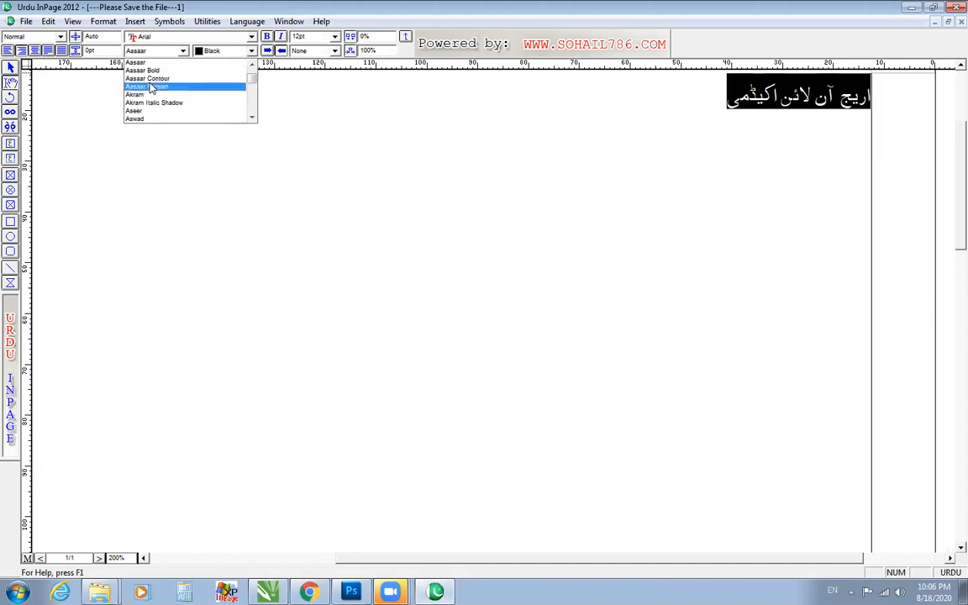
scroll(145, 97, down, 1)
click(145, 98)
click(149, 52)
click(151, 79)
Copy the Urdu text frame, switch to CorelDRAW and paste it into the drawing with PRINT MEDIA.
click(10, 68)
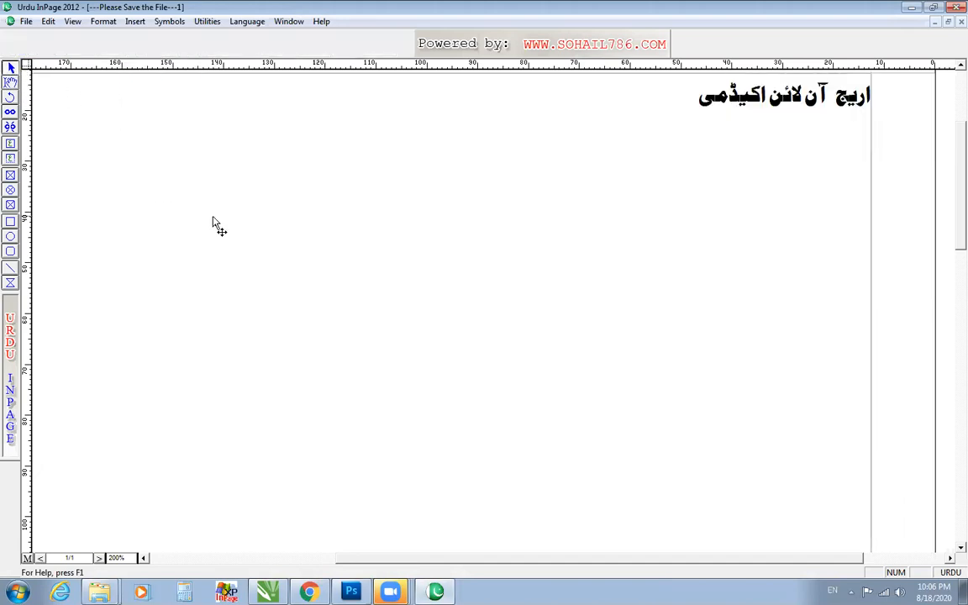
right_click(214, 220)
click(242, 276)
click(268, 592)
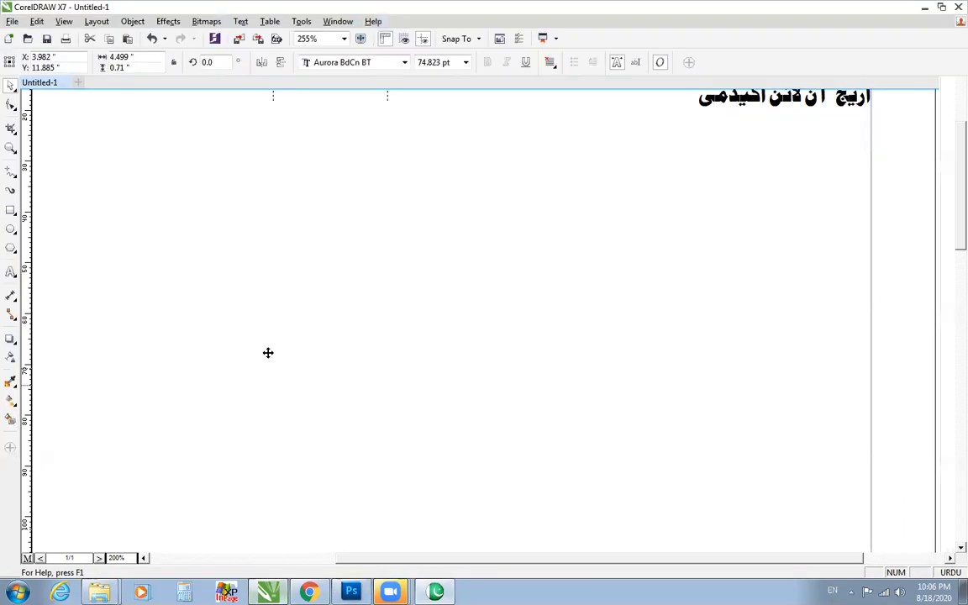
right_click(242, 187)
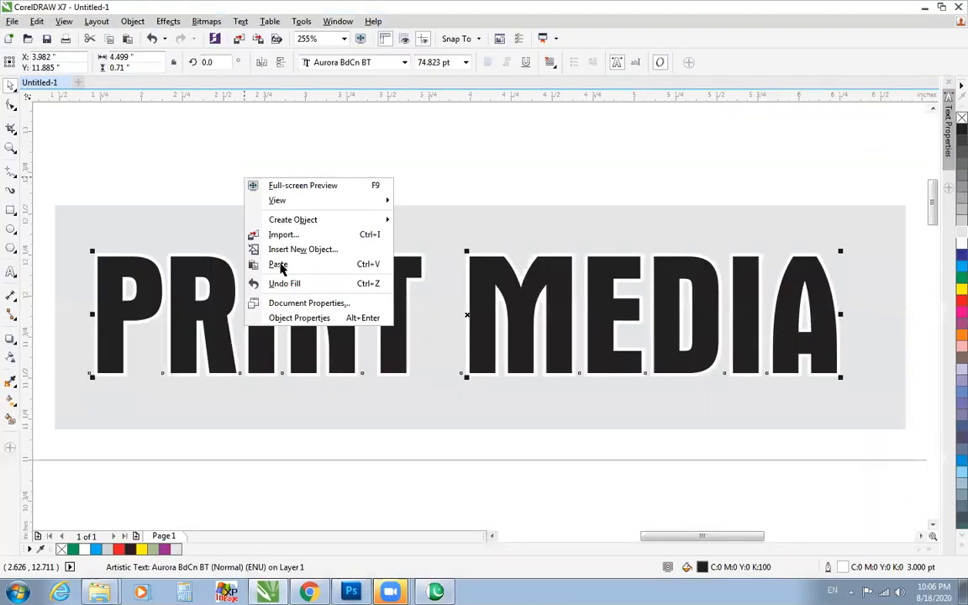
click(281, 265)
scroll(281, 268, down, 1)
key(F4)
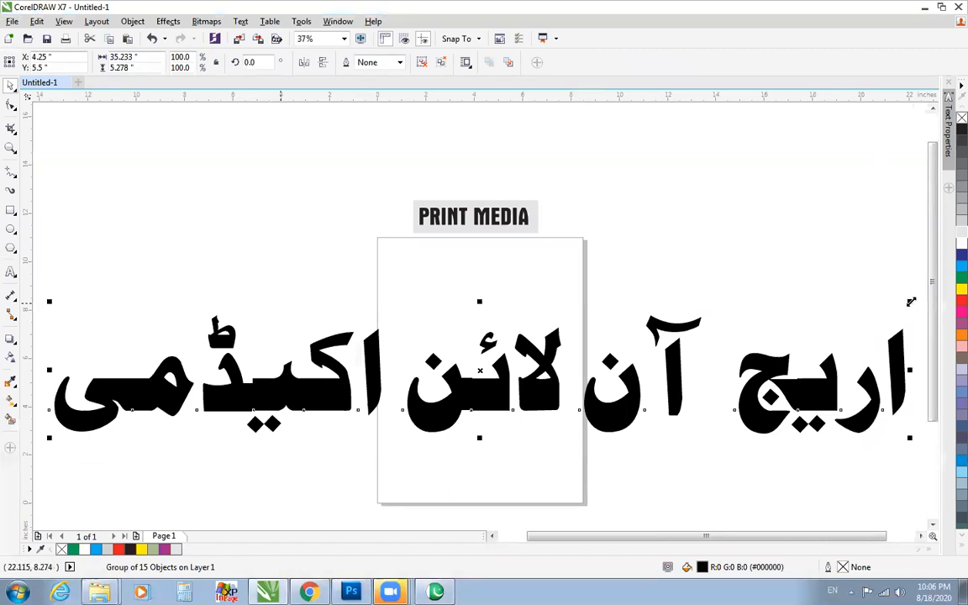
Shrink the pasted Urdu lettering, place it over the grey rectangle and move PRINT MEDIA above the rectangle.
drag(910, 301, 493, 387)
drag(212, 417, 239, 405)
drag(210, 424, 513, 228)
click(11, 149)
drag(329, 180, 669, 289)
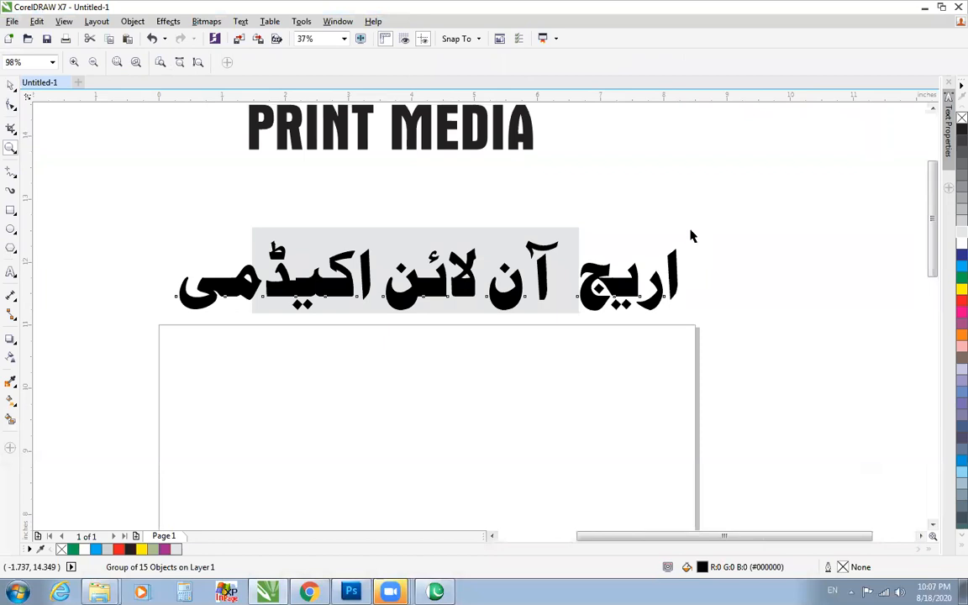
Fit the Urdu lettering inside the grey rectangle at about 4.7 by 0.7 inches and fill it with cyan.
key(space)
drag(470, 292, 561, 266)
key(z)
drag(212, 191, 661, 365)
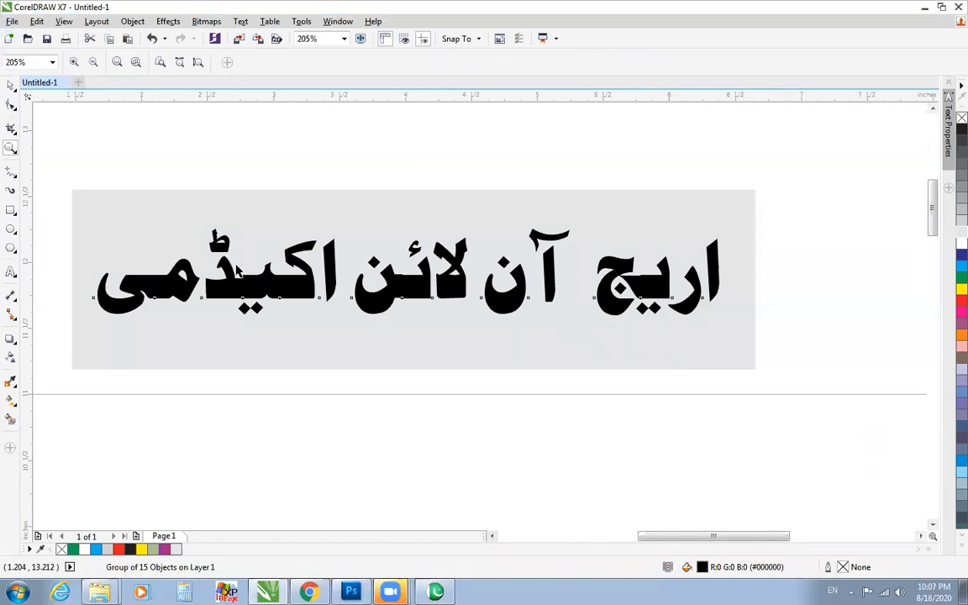
key(space)
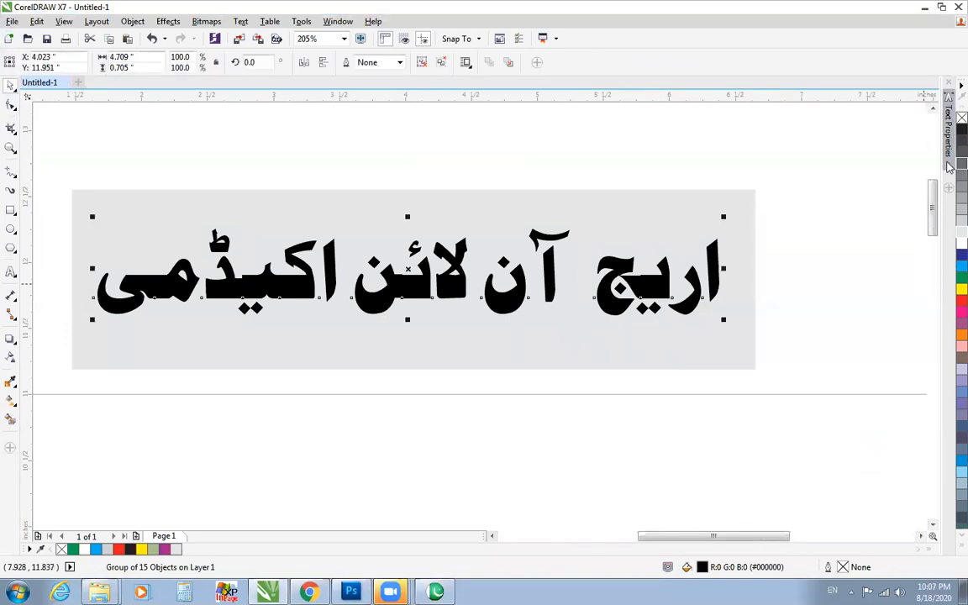
click(960, 265)
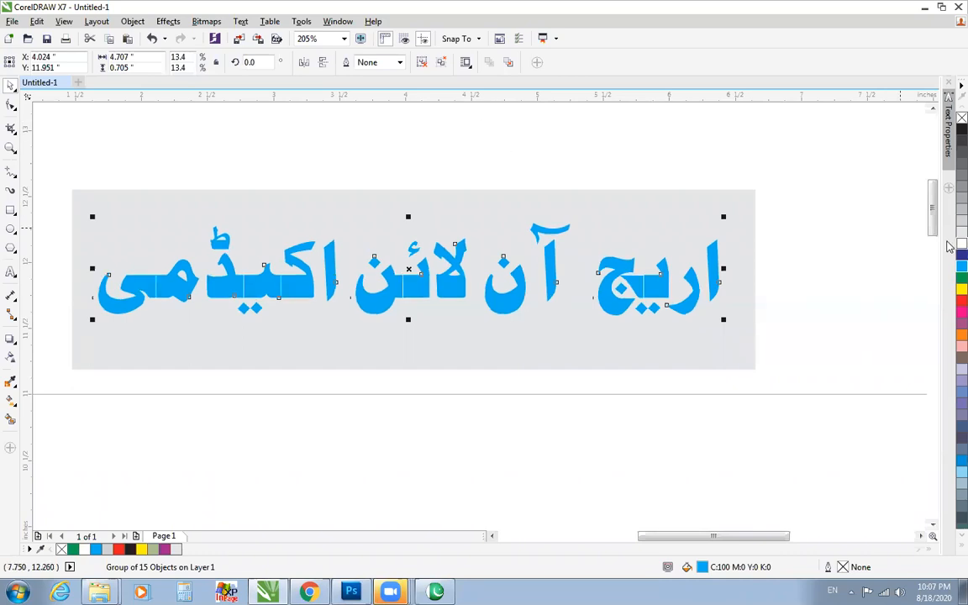
Give the Urdu lettering a white 2 pt outline with rounded corners, placed behind the fill and scaling with the object.
right_click(960, 244)
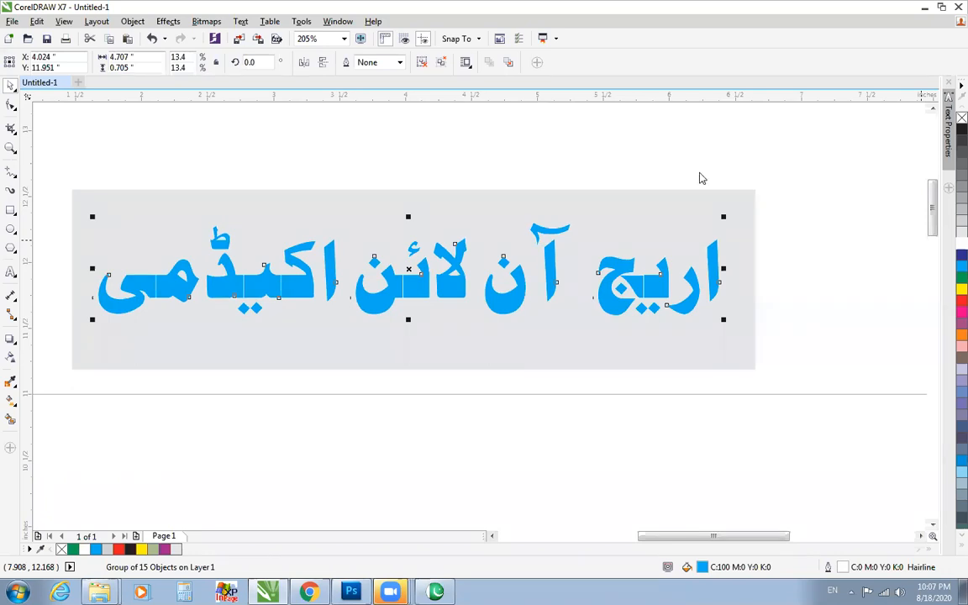
key(F12)
click(398, 207)
click(361, 287)
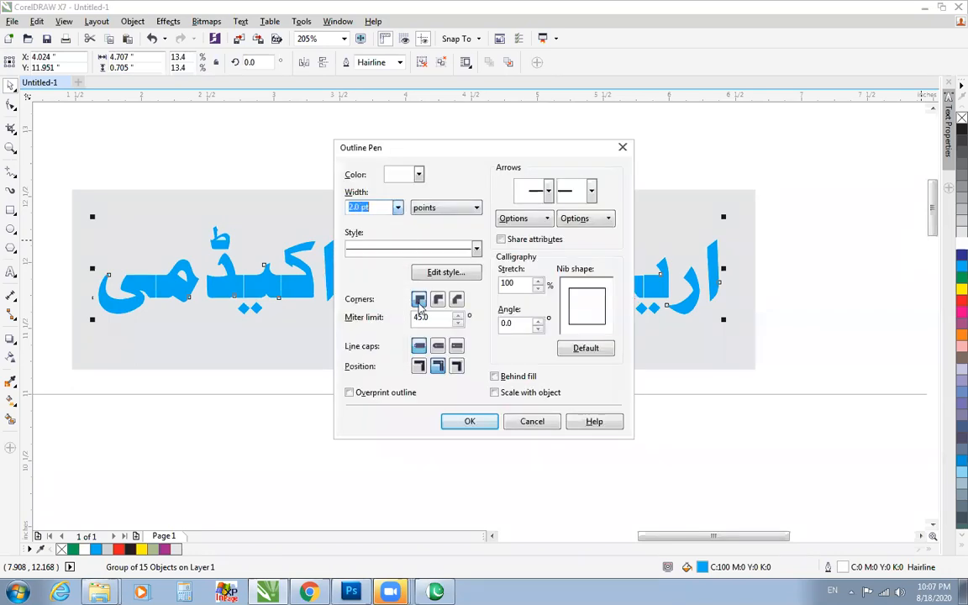
click(495, 376)
click(494, 392)
click(470, 421)
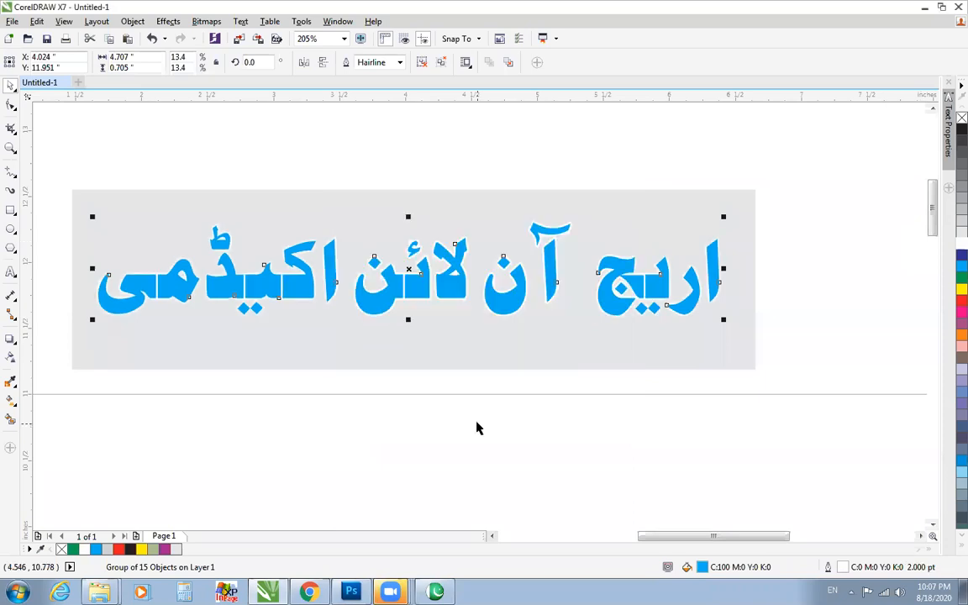
Examine the white outline at the joins between connected Urdu letters along the whole line.
click(17, 147)
drag(65, 177, 754, 365)
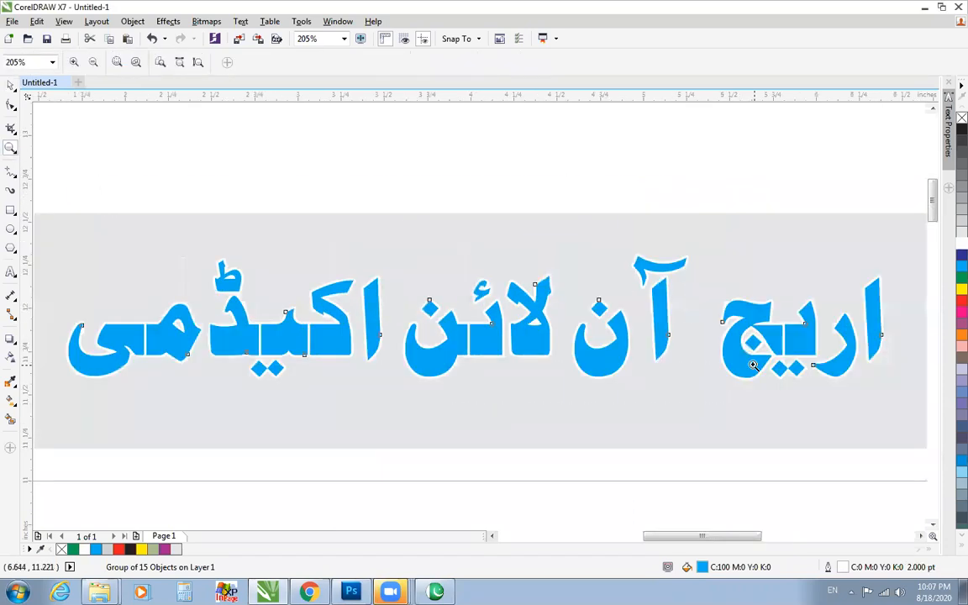
drag(720, 265, 856, 405)
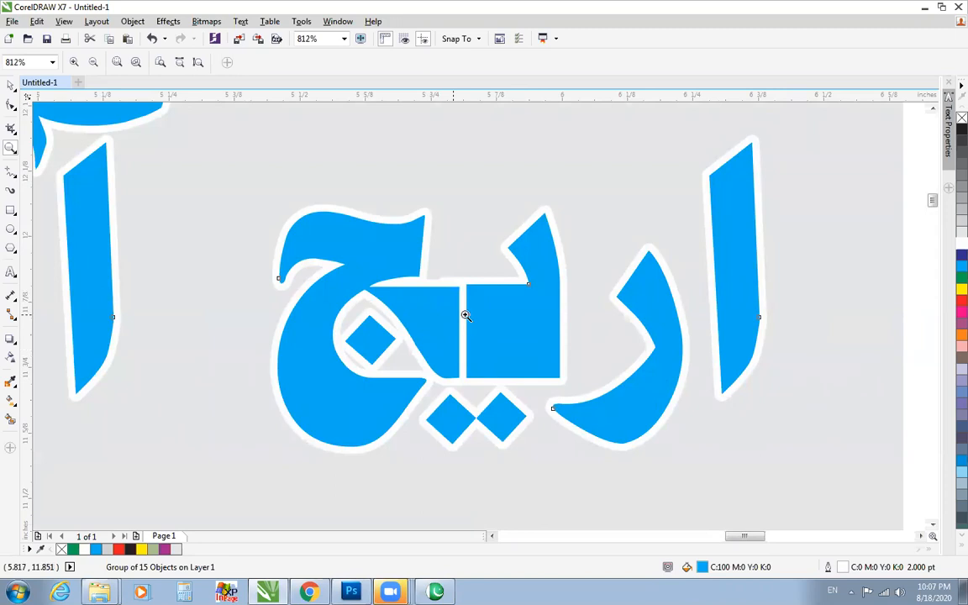
right_click(418, 332)
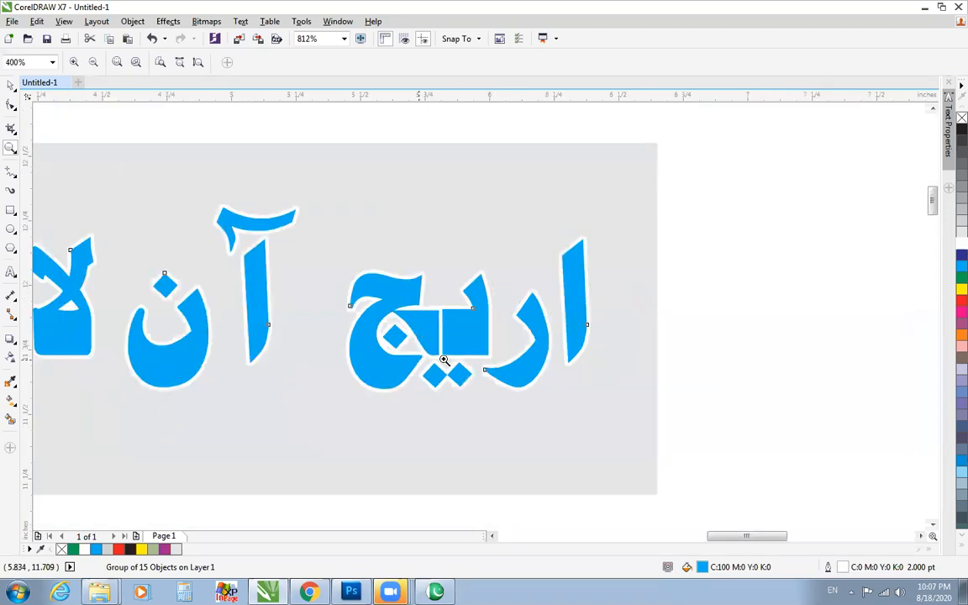
drag(738, 537, 687, 542)
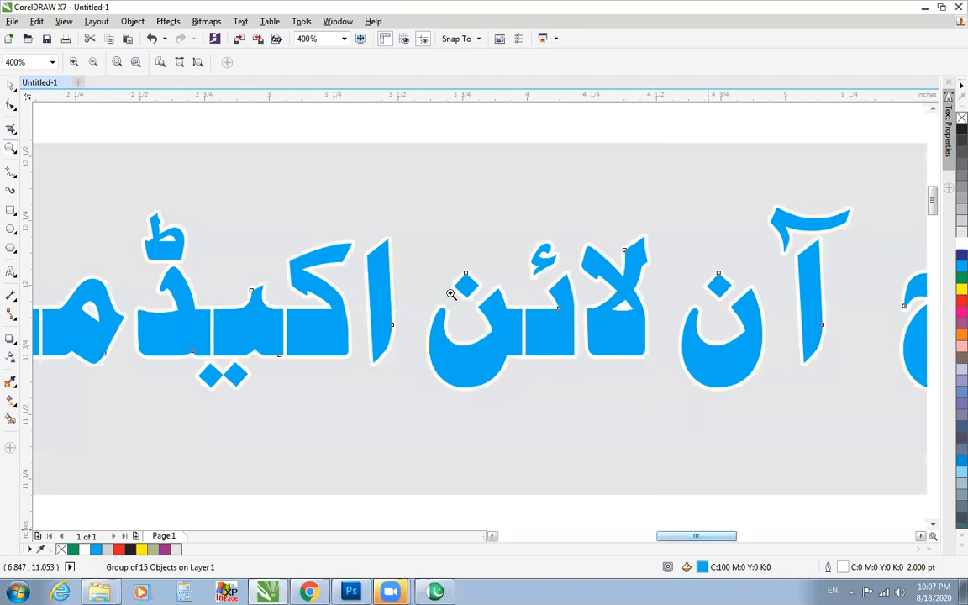
scroll(441, 276, up, 2)
scroll(441, 275, down, 2)
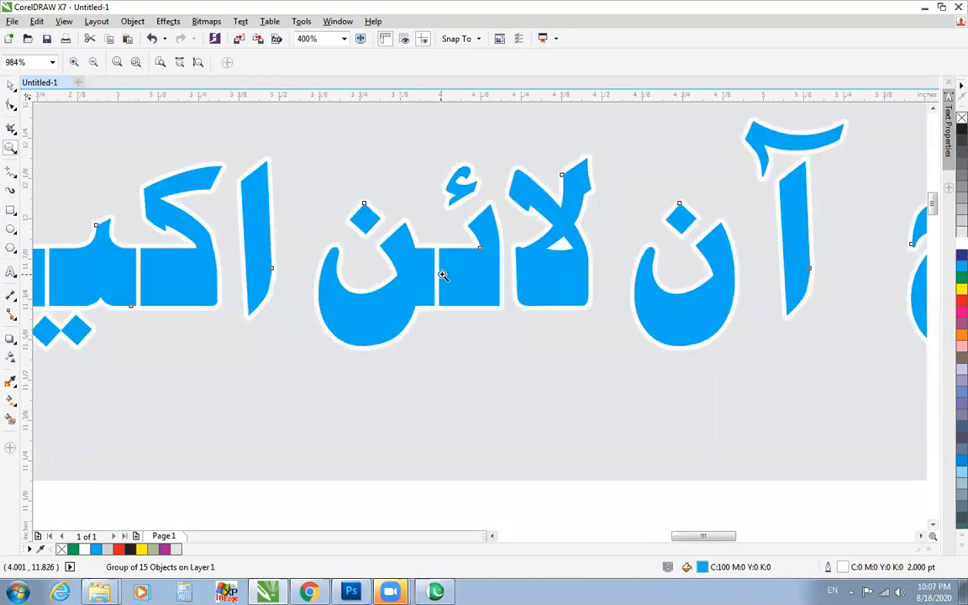
drag(205, 195, 42, 352)
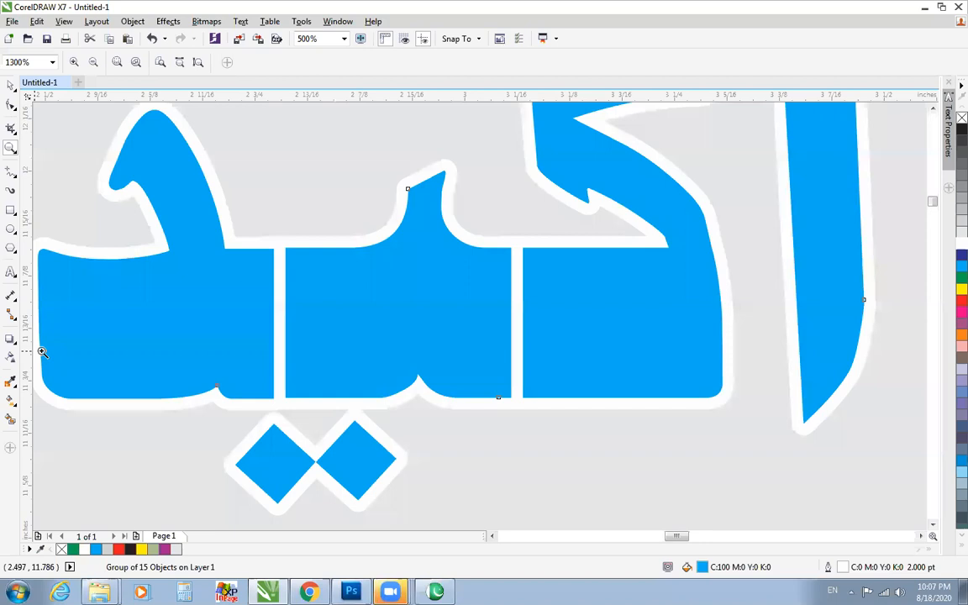
key(F4)
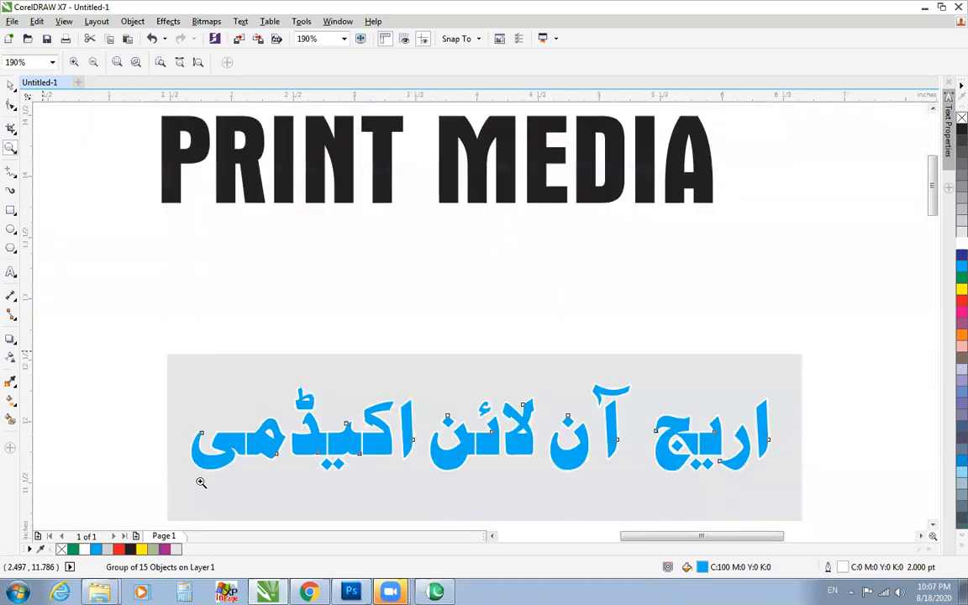
Remove the white outline from the Urdu lettering and check the letter joins along the line.
click(10, 85)
key(space)
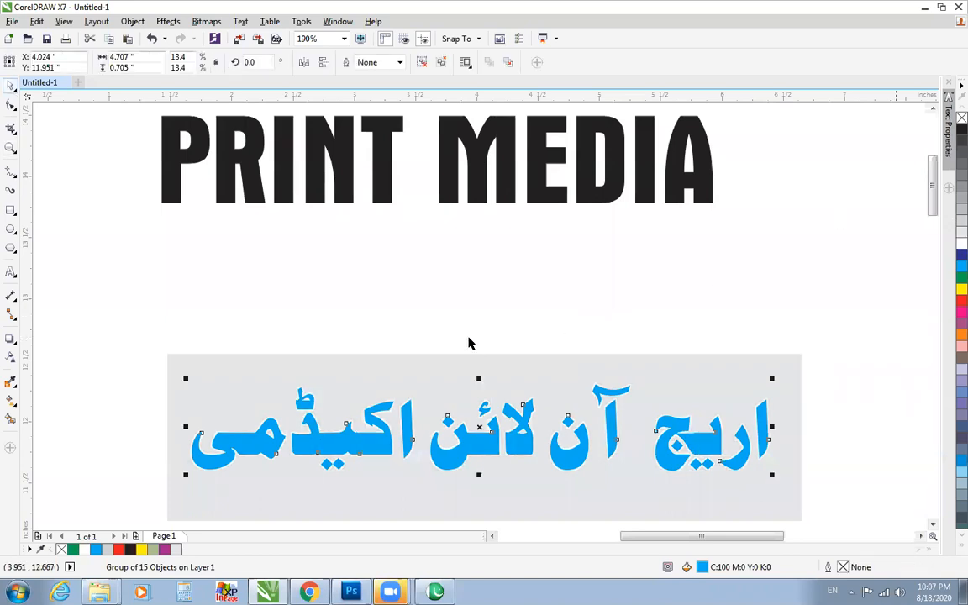
click(11, 149)
drag(173, 374, 811, 458)
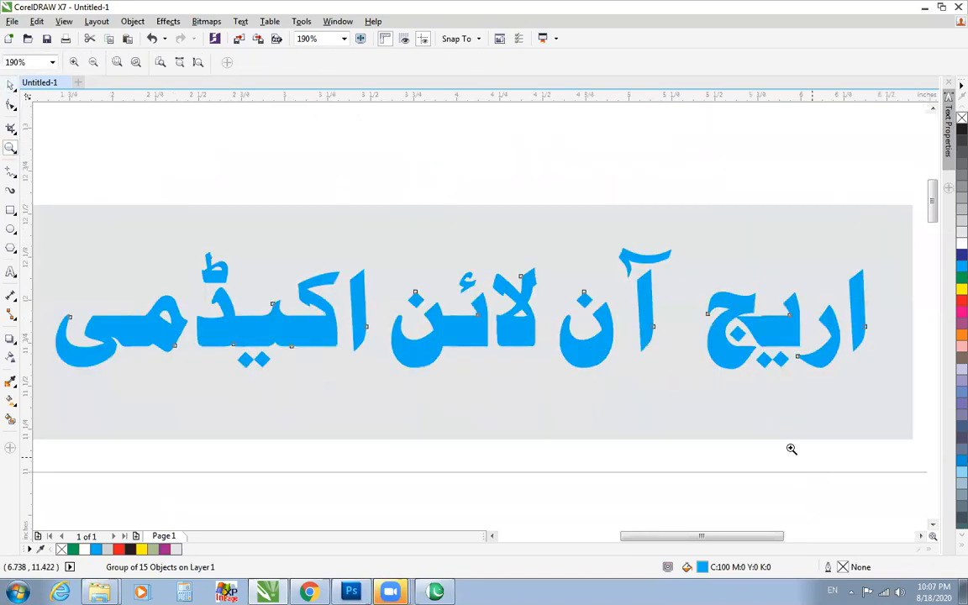
scroll(791, 449, down, 3)
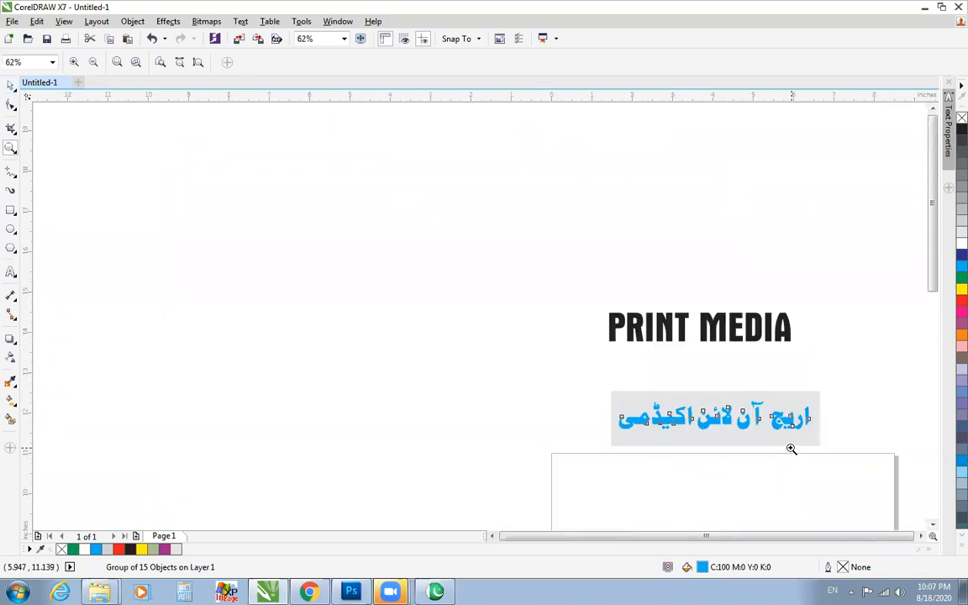
scroll(791, 449, up, 3)
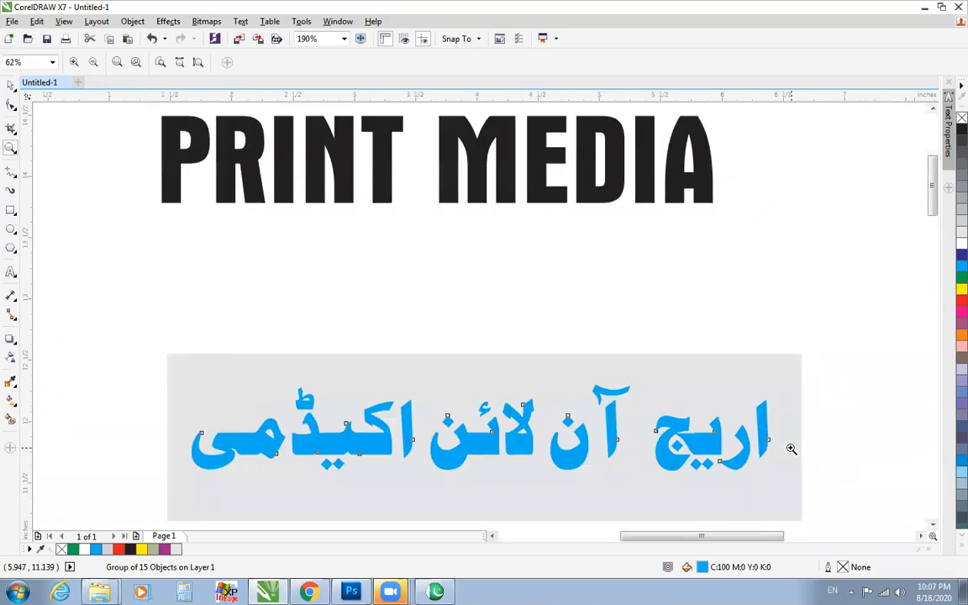
key(space)
key(space)
click(642, 371)
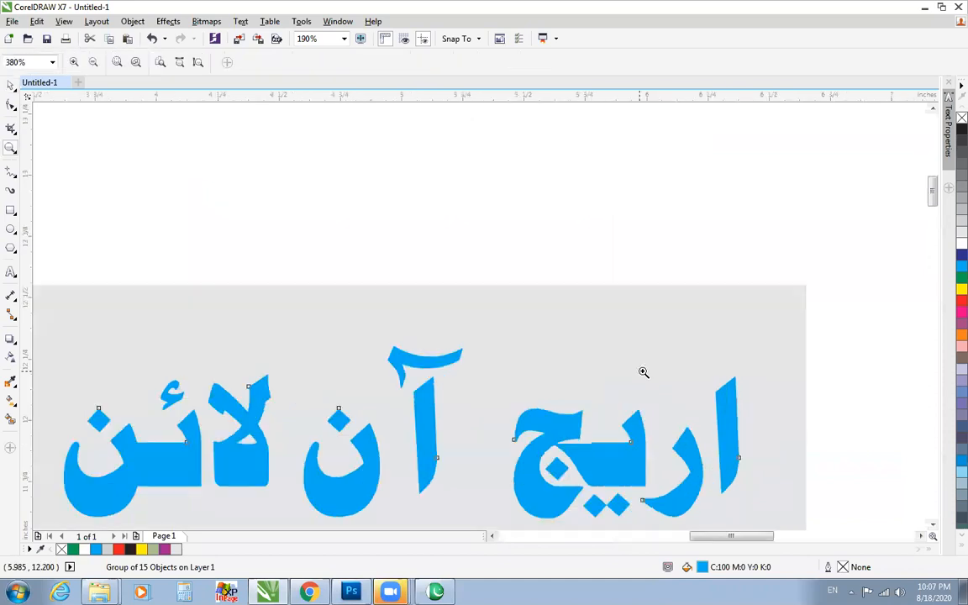
key(space)
Extend the grey rectangle upward and move PRINT MEDIA into it, centred above the Urdu lettering.
click(481, 313)
scroll(482, 313, down, 3)
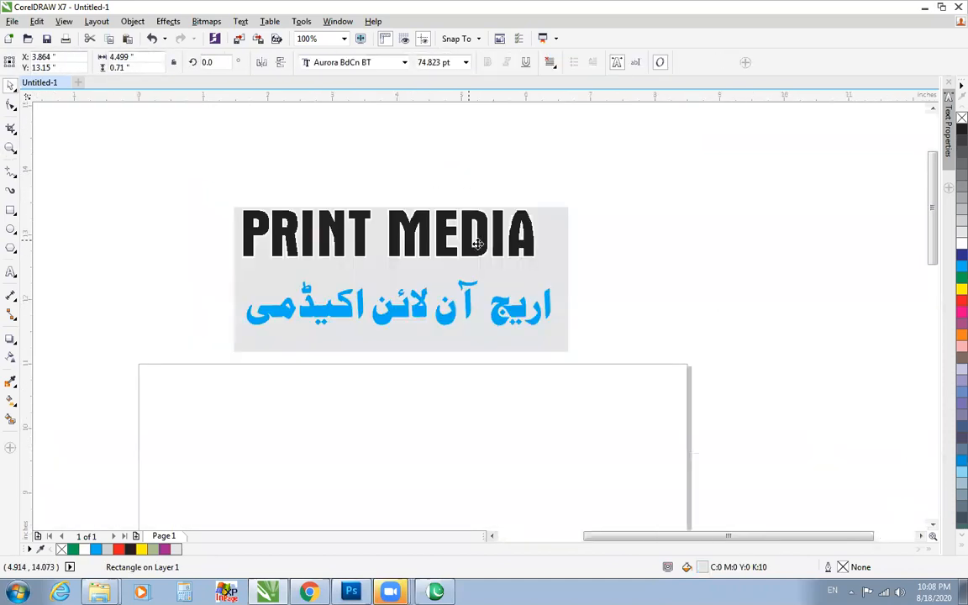
drag(205, 186, 605, 372)
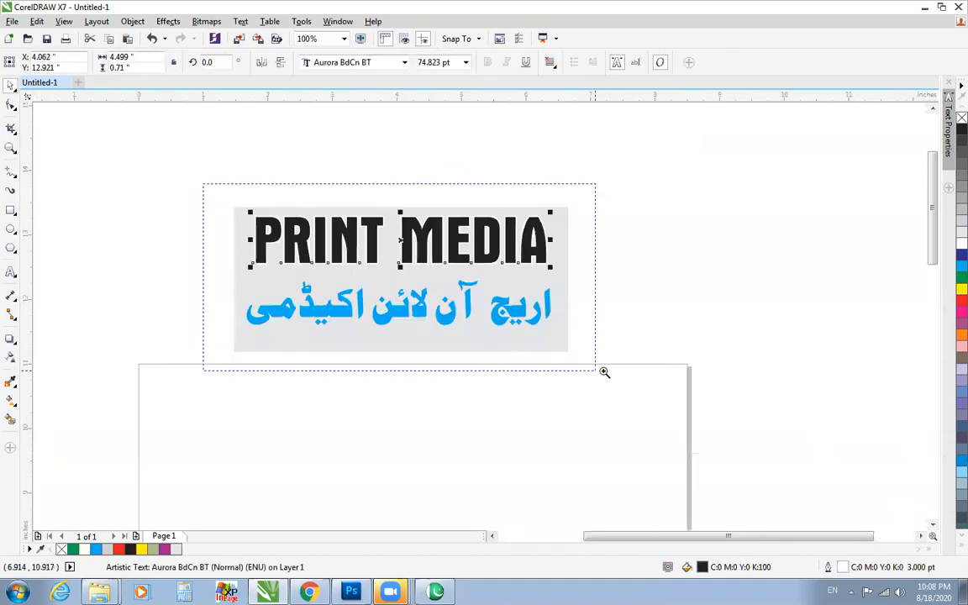
Outline PRINT MEDIA in red and give the Urdu lettering a black fill with a red outline.
key(F4)
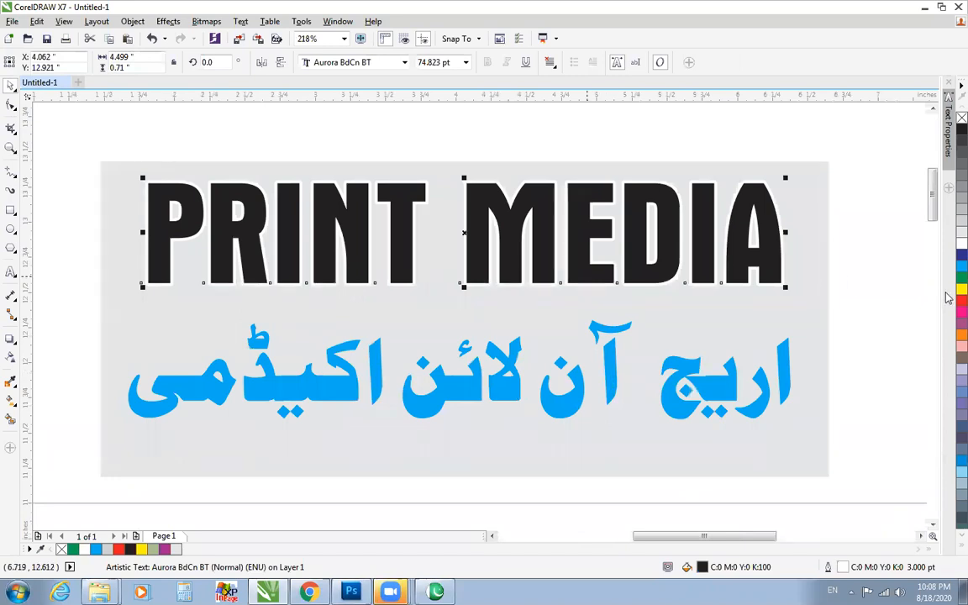
right_click(962, 300)
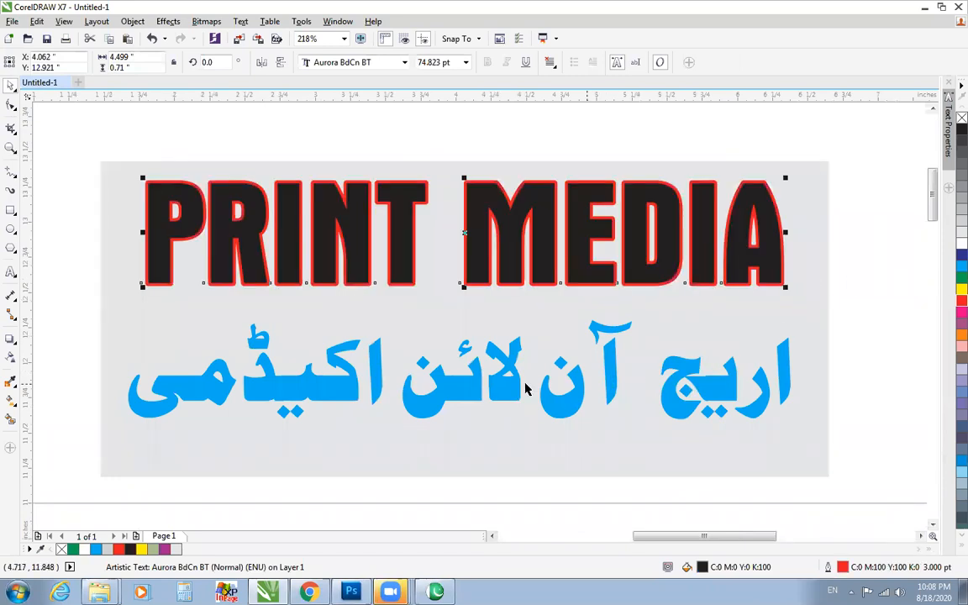
click(499, 388)
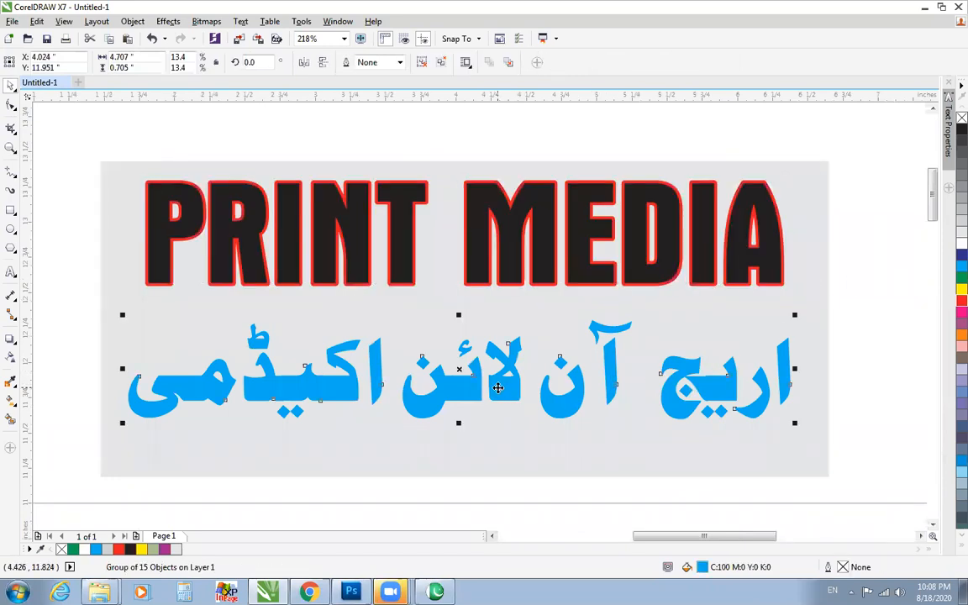
click(962, 128)
right_click(962, 299)
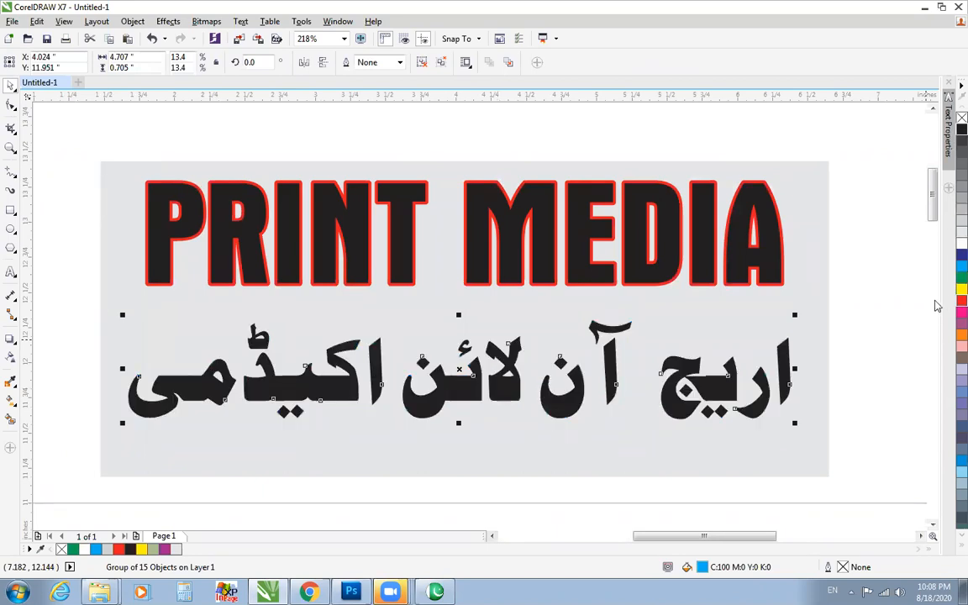
Copy the 3 pt outline properties of PRINT MEDIA onto the whole Urdu lettering group.
scroll(899, 324, down, 2)
drag(732, 285, 737, 338)
key(ctrl+z)
key(F2)
drag(514, 216, 894, 397)
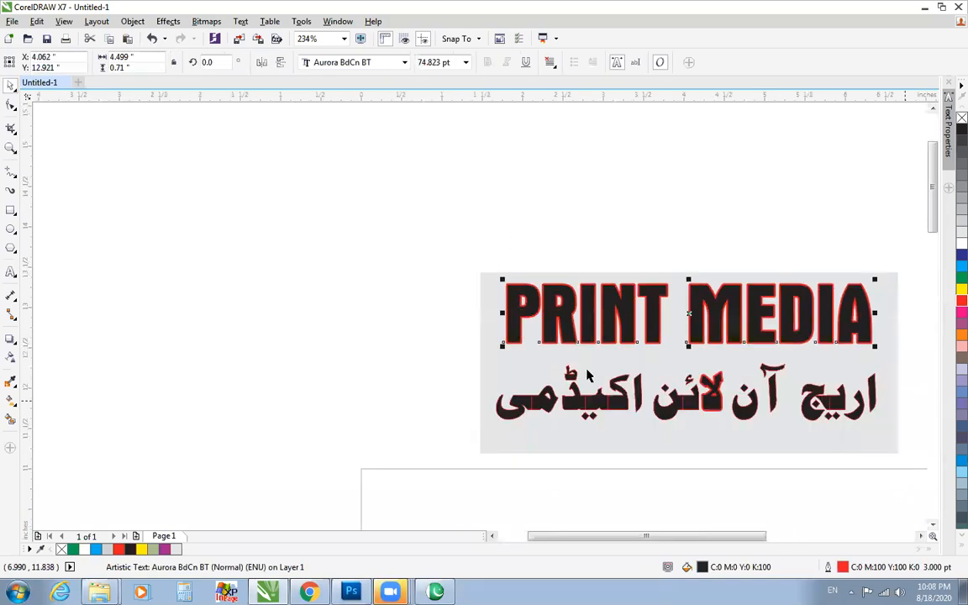
click(594, 419)
key(shift+F2)
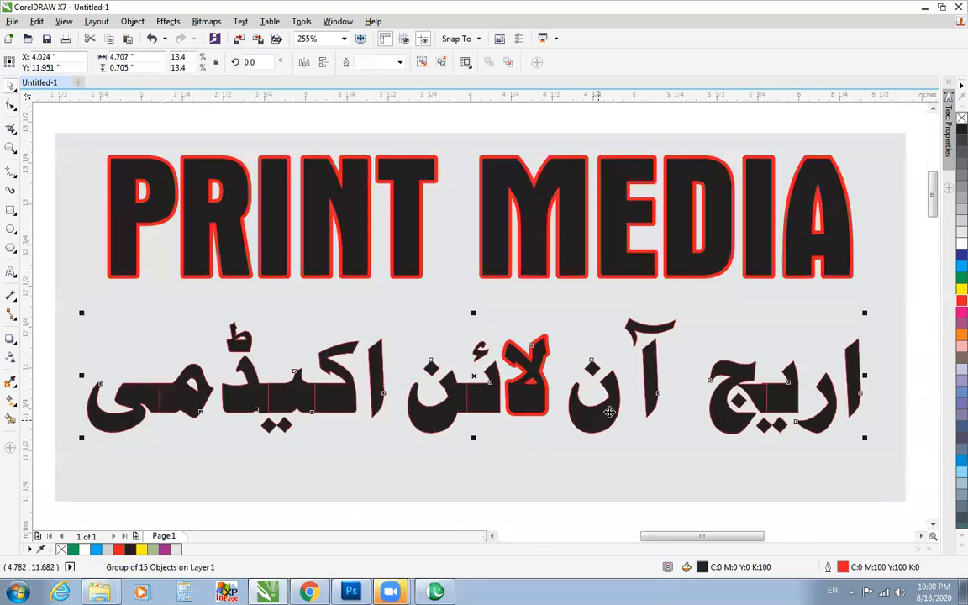
key(ctrl+r)
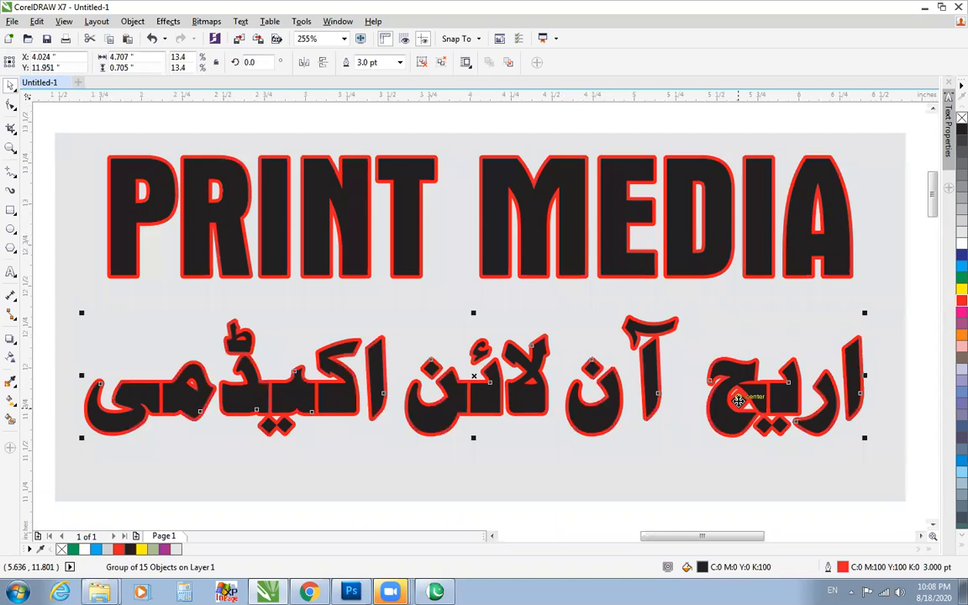
Demonstrate ungrouping the Urdu lettering into its separate objects, restoring the group each time.
click(622, 216)
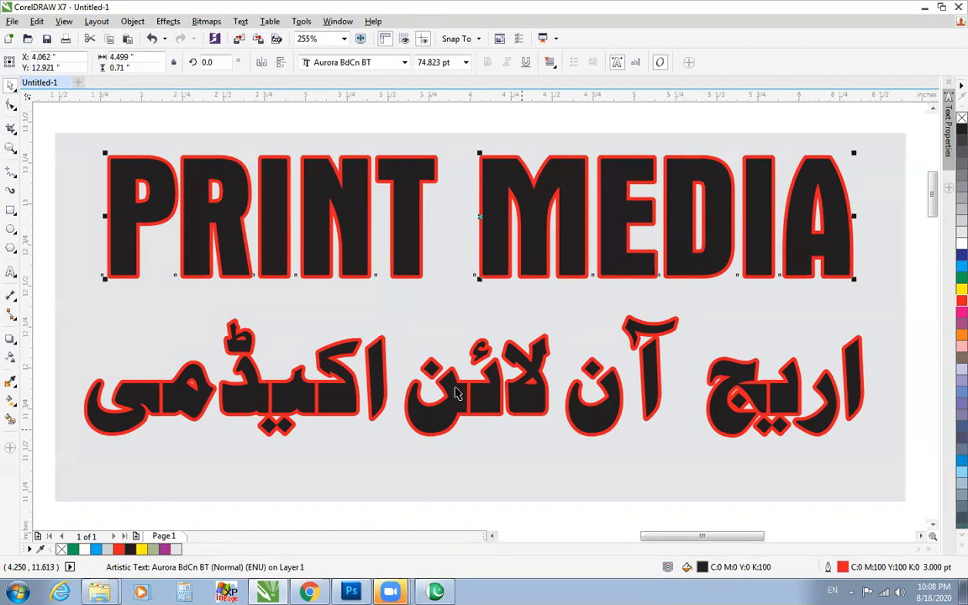
click(454, 386)
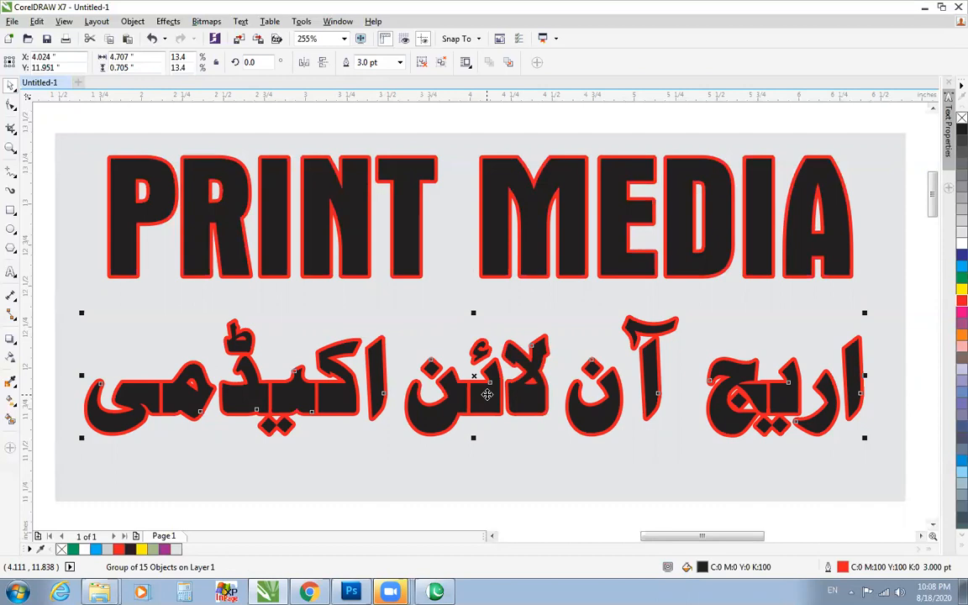
right_click(486, 394)
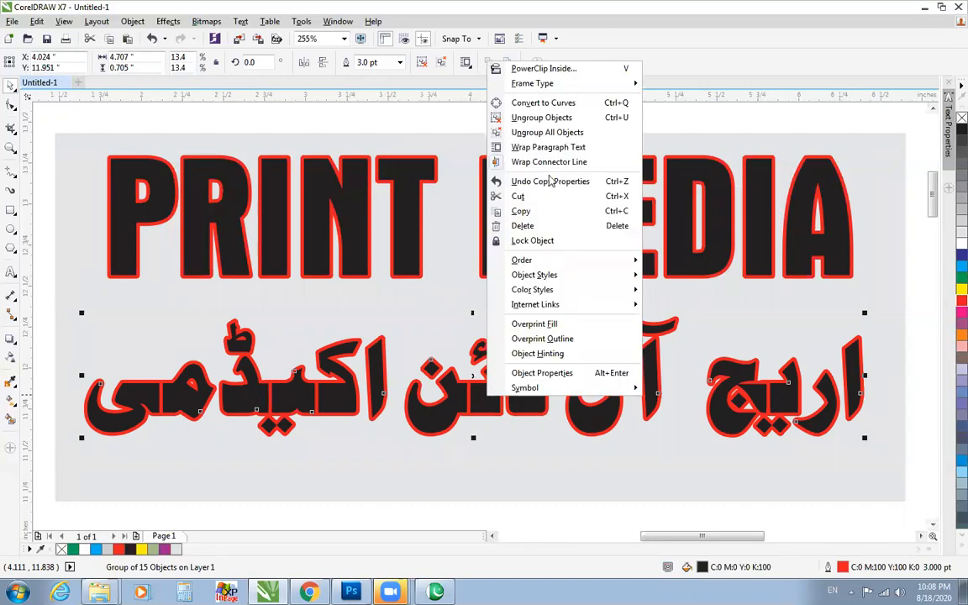
click(546, 118)
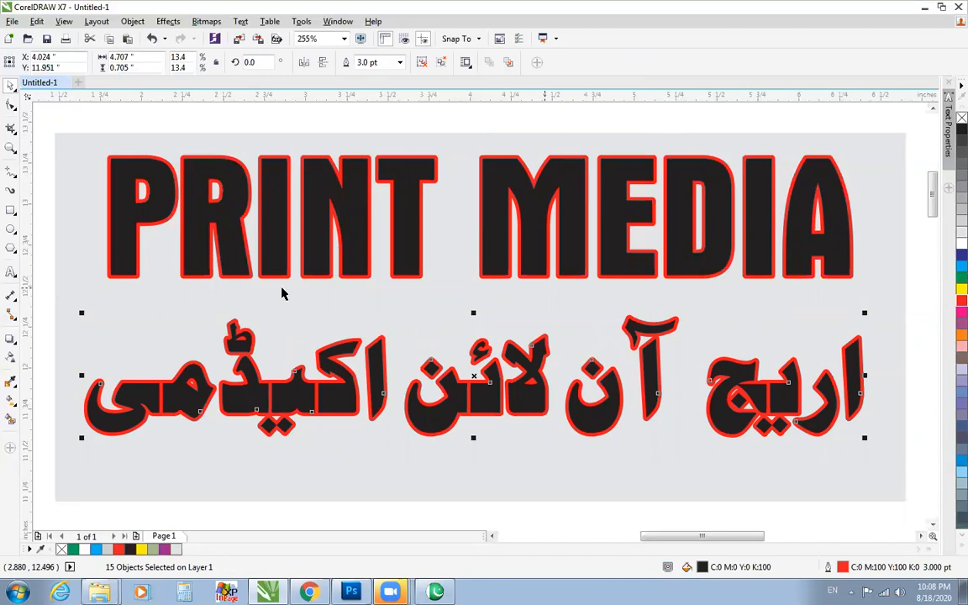
key(ctrl+g)
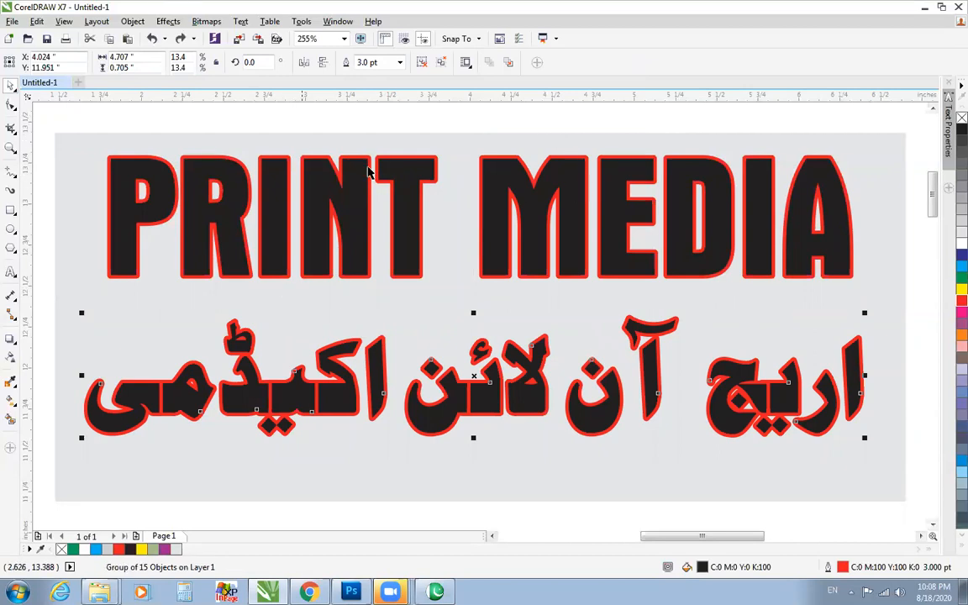
click(422, 65)
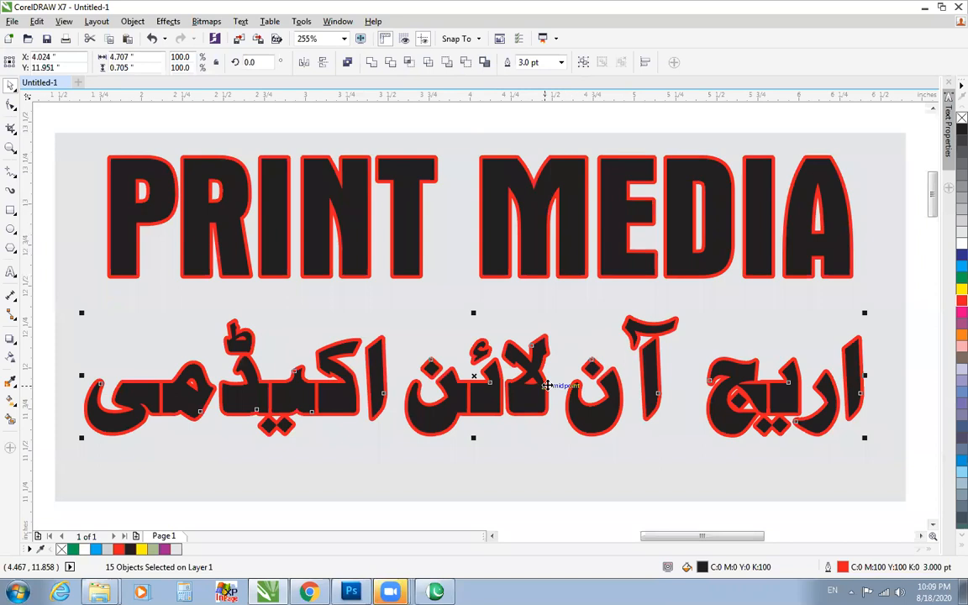
key(ctrl+g)
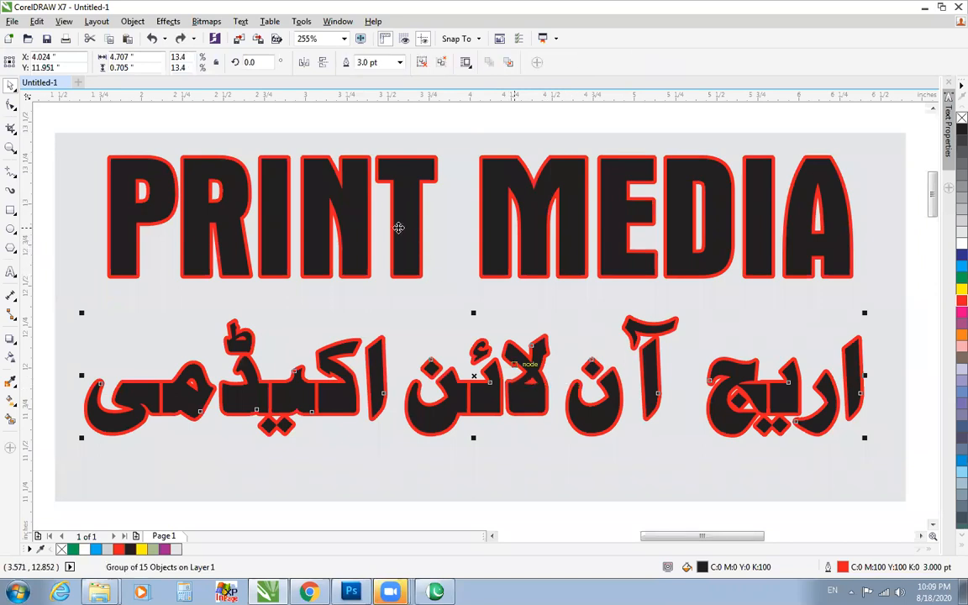
Ungroup all objects of the Urdu lettering and try Combine on them, undoing the combination.
click(439, 66)
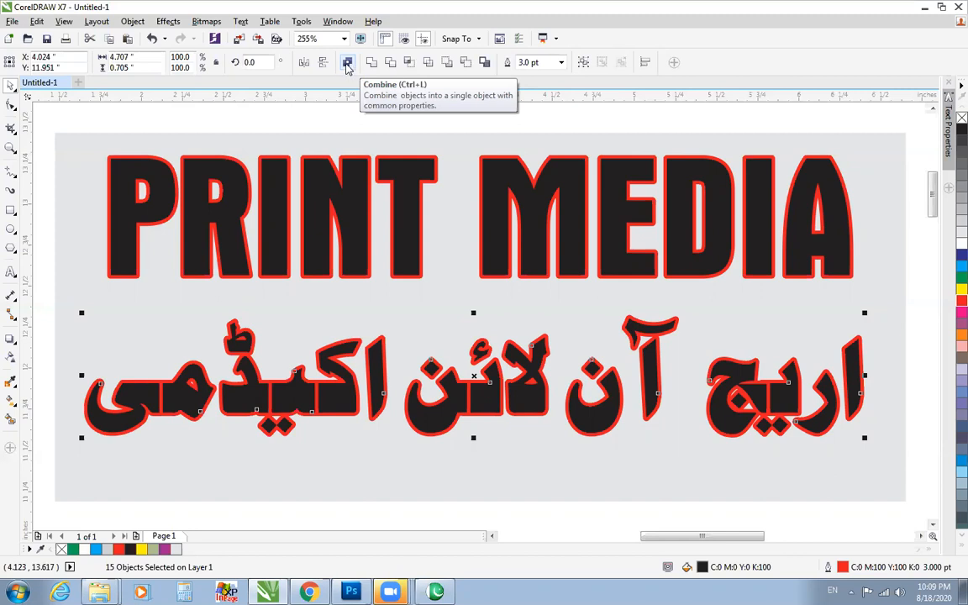
click(347, 64)
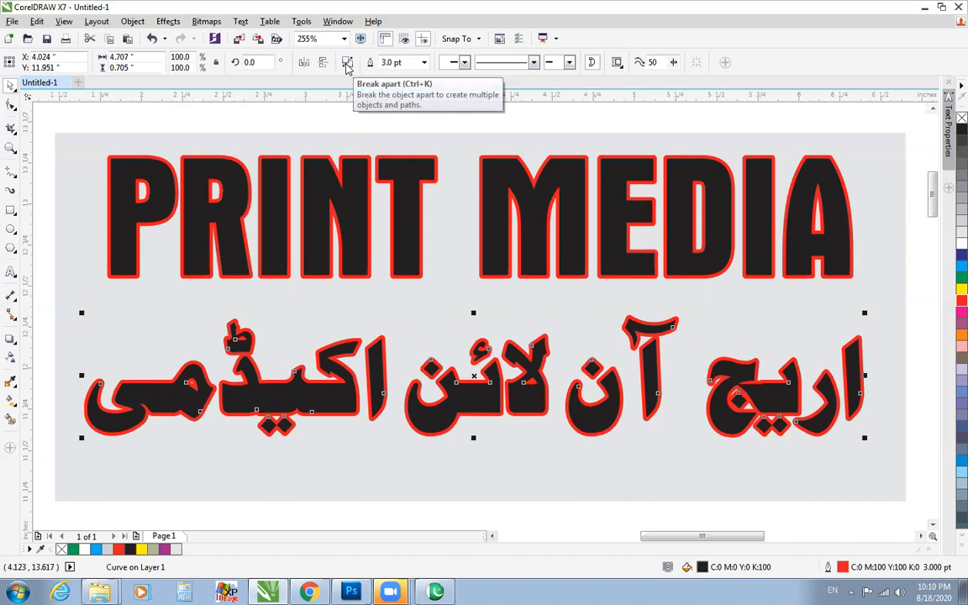
click(347, 64)
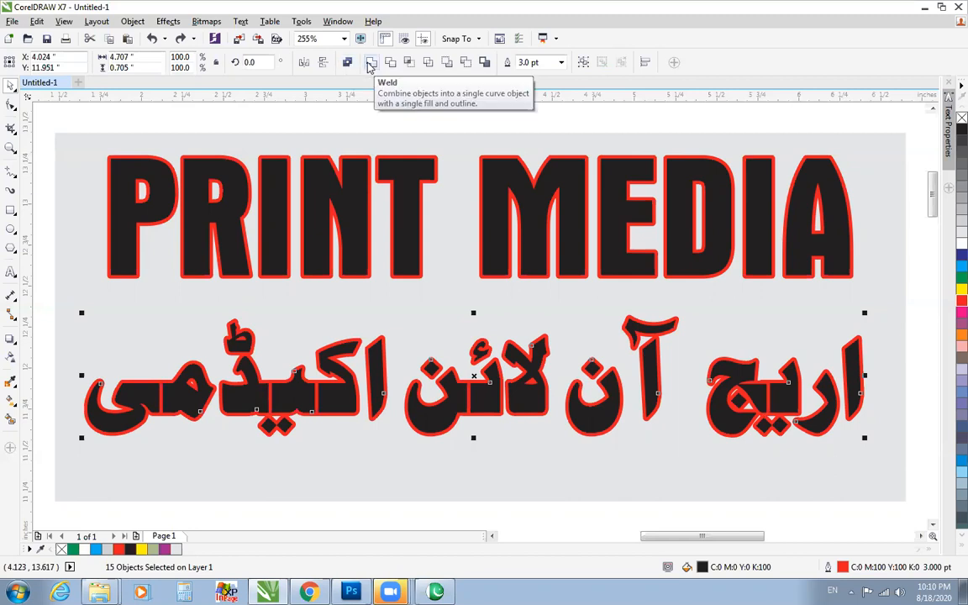
Weld the separate Urdu letter pieces into a single curve object.
click(371, 64)
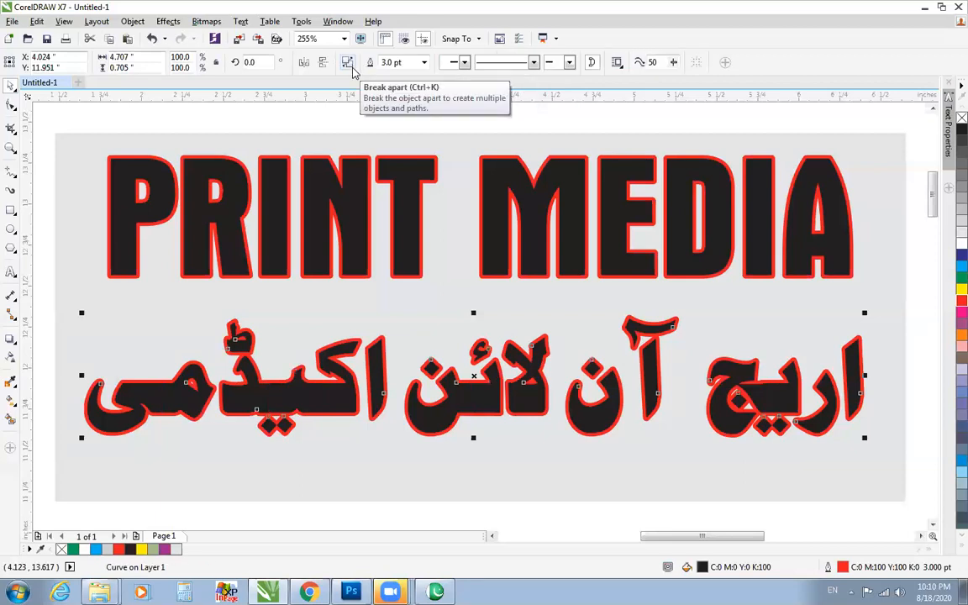
click(346, 64)
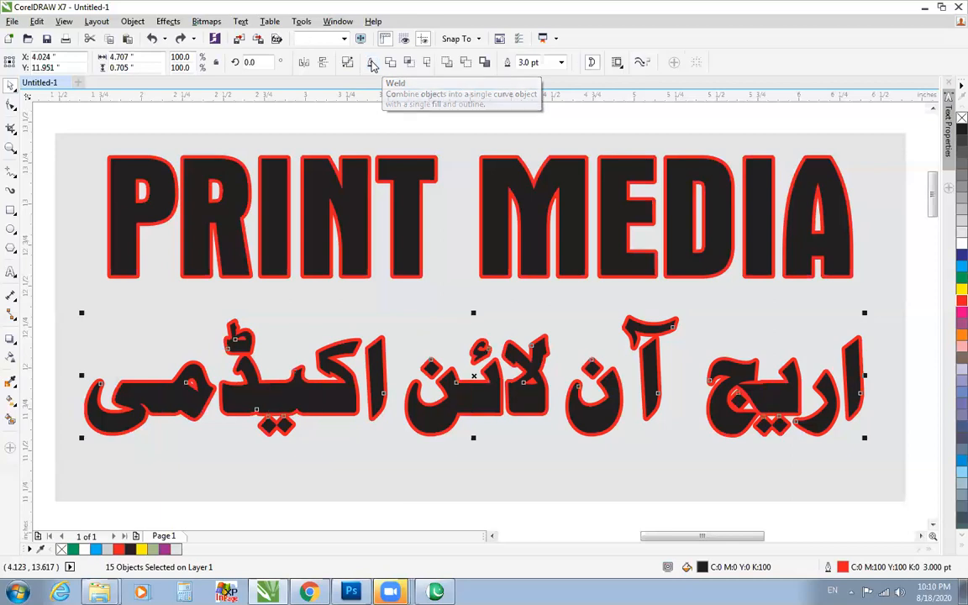
click(372, 63)
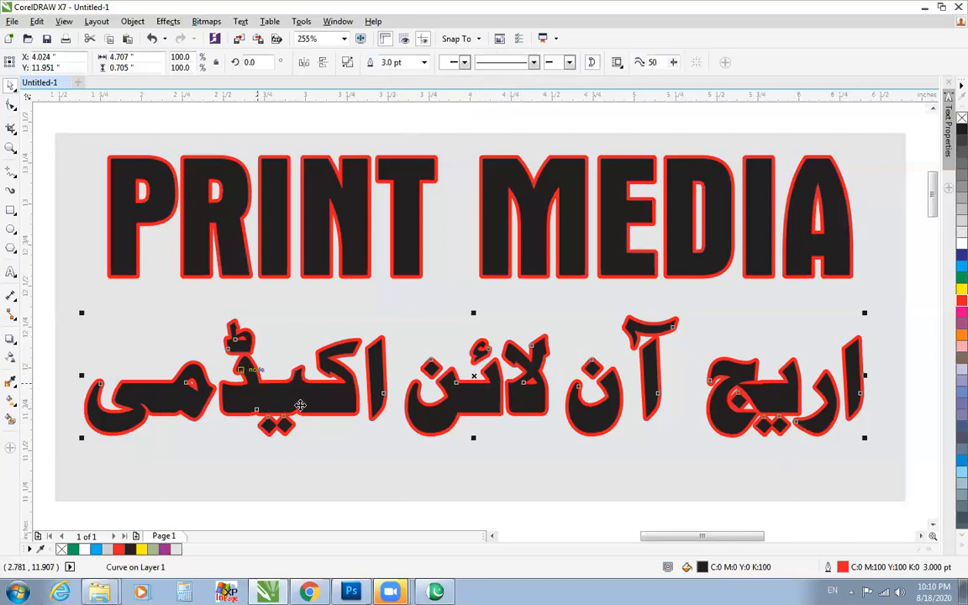
Try white, orange, cyan, dark blue, black and light blue outlines on the welded Urdu lettering and return it to red.
right_click(961, 244)
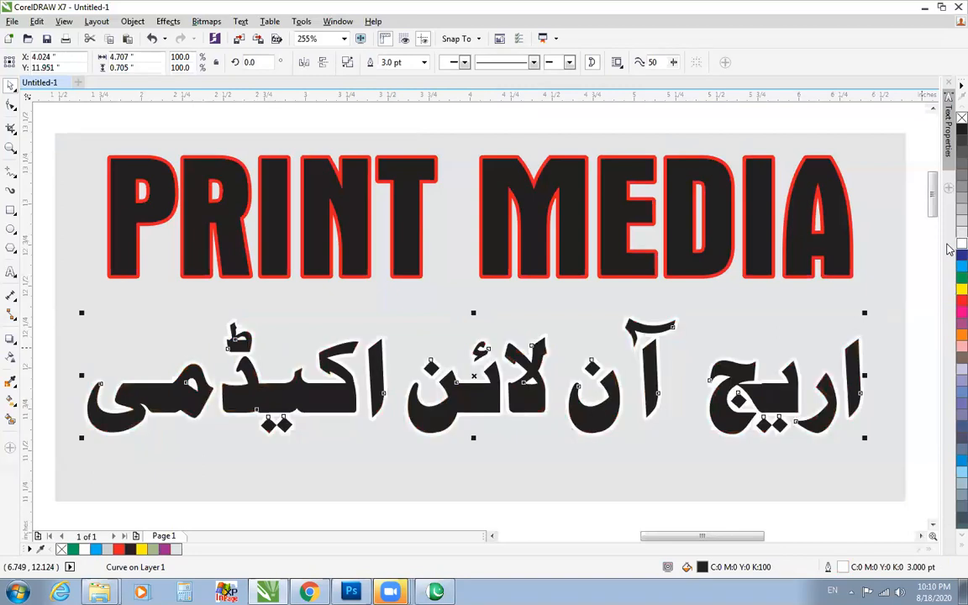
right_click(960, 335)
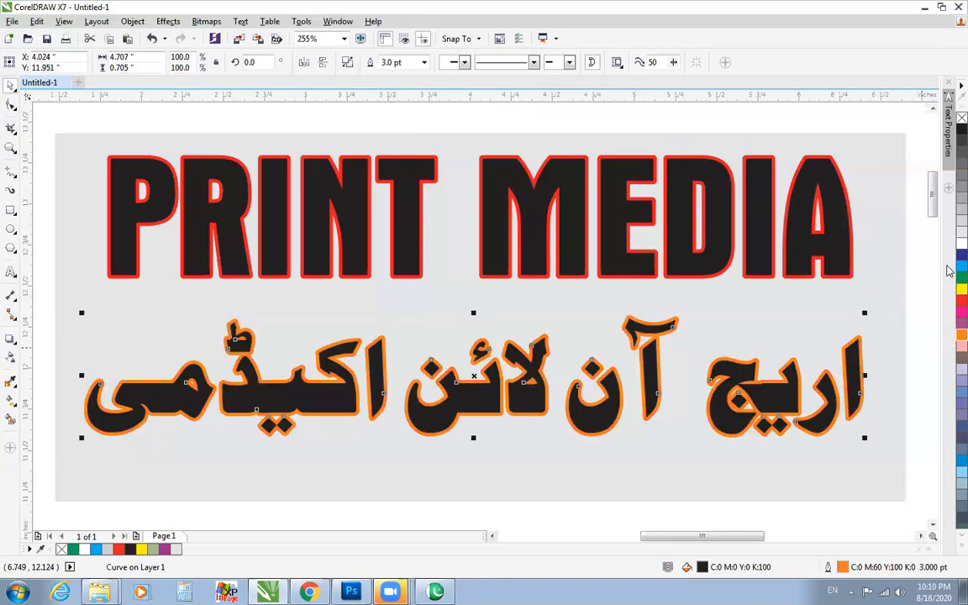
right_click(961, 266)
right_click(961, 254)
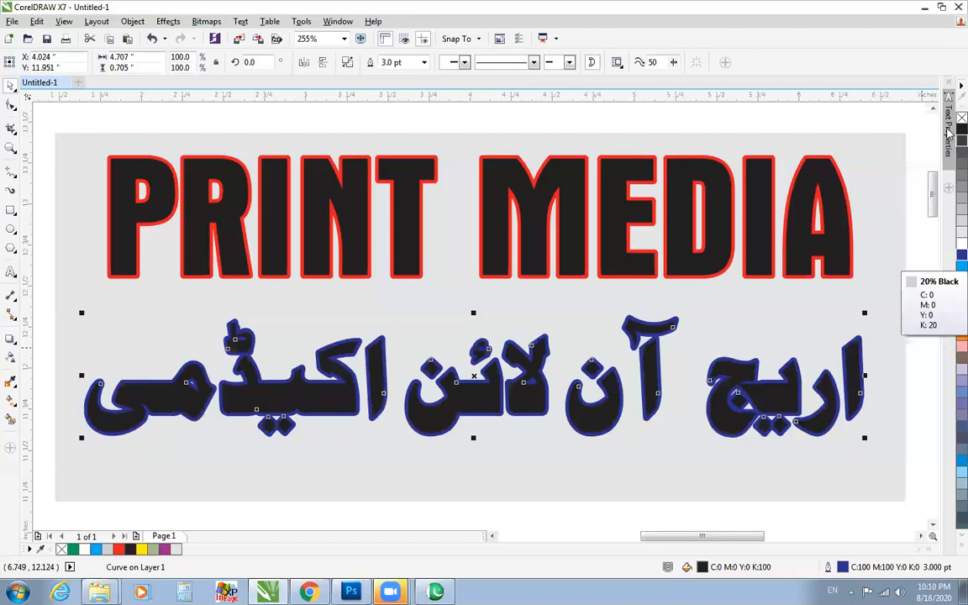
right_click(961, 128)
right_click(960, 457)
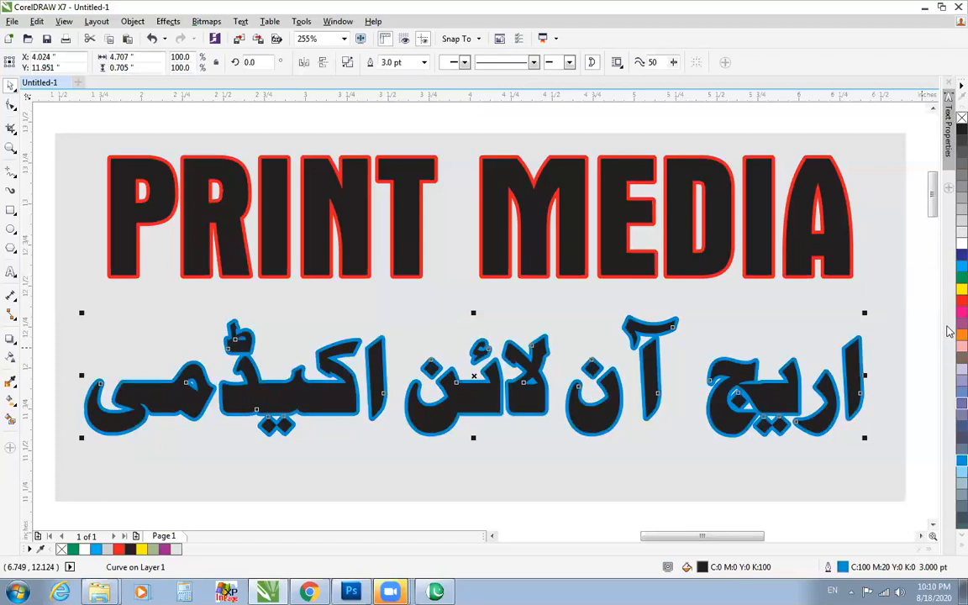
right_click(959, 302)
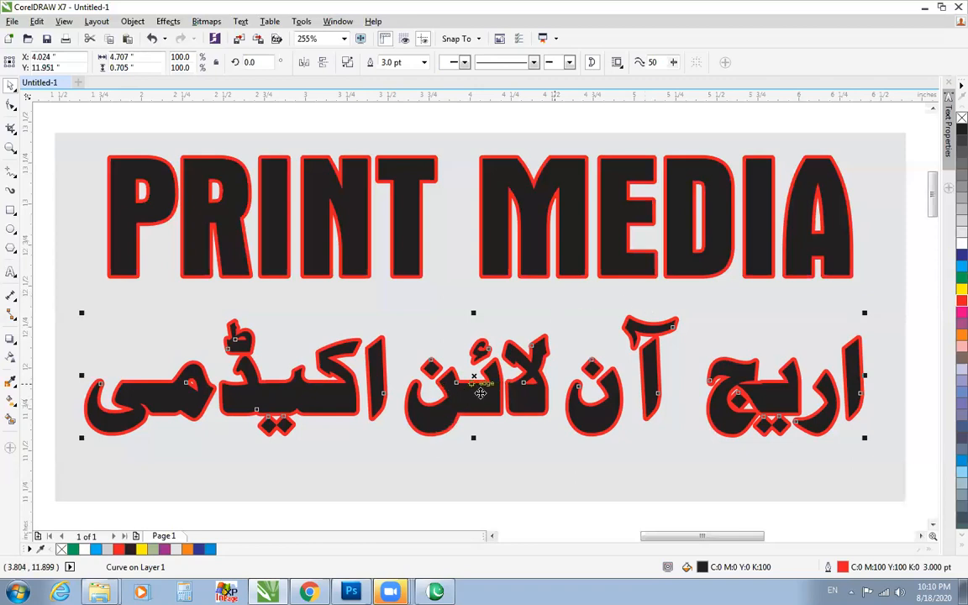
Bring the picture of stacked old books from the desktop into the CorelDRAW drawing.
click(924, 9)
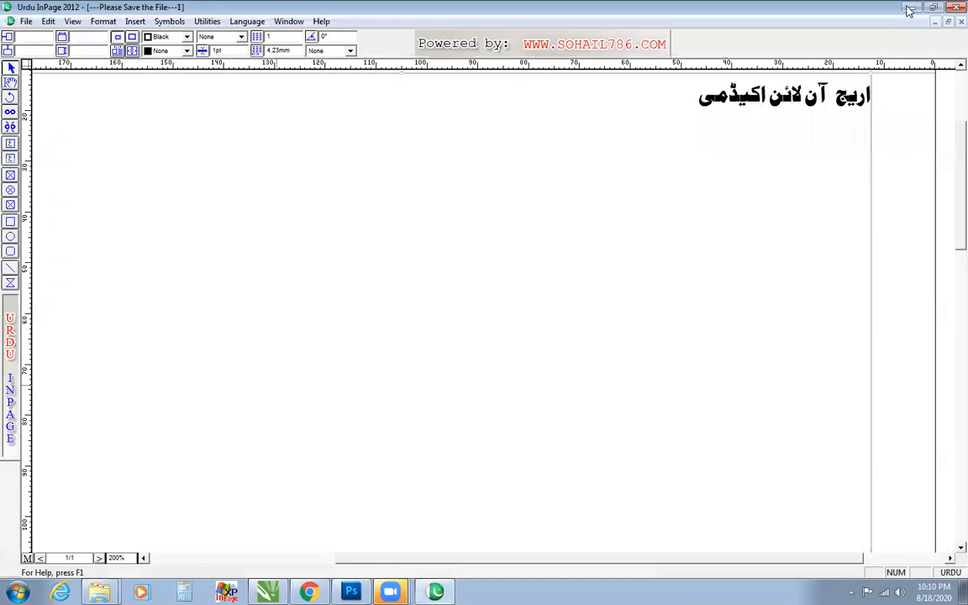
click(910, 9)
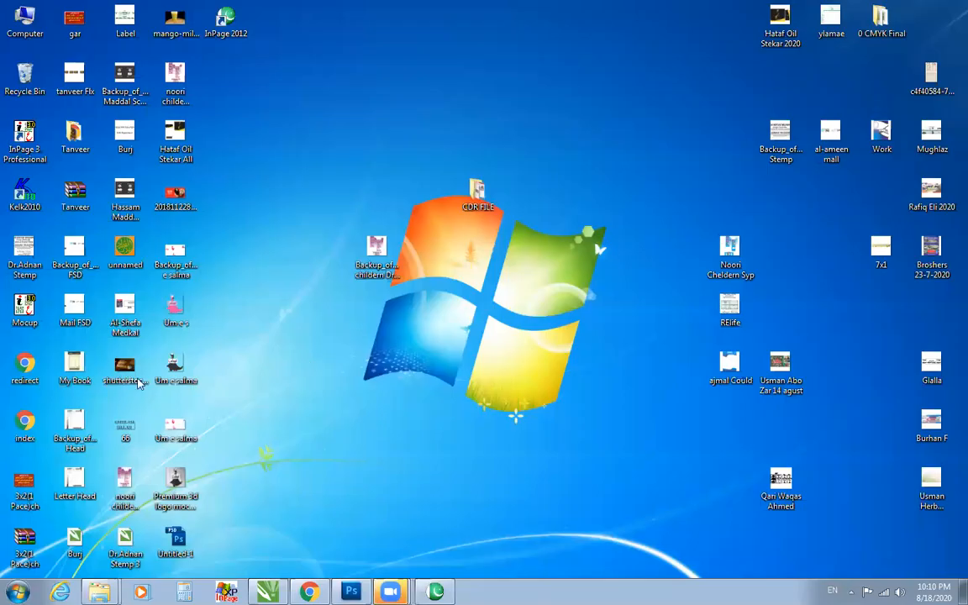
drag(124, 366, 181, 301)
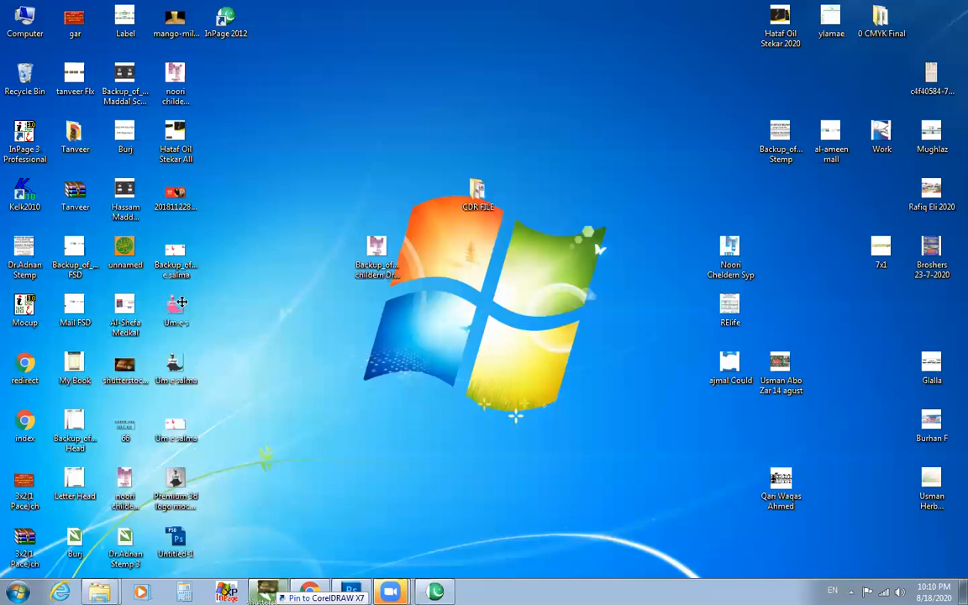
drag(182, 302, 164, 270)
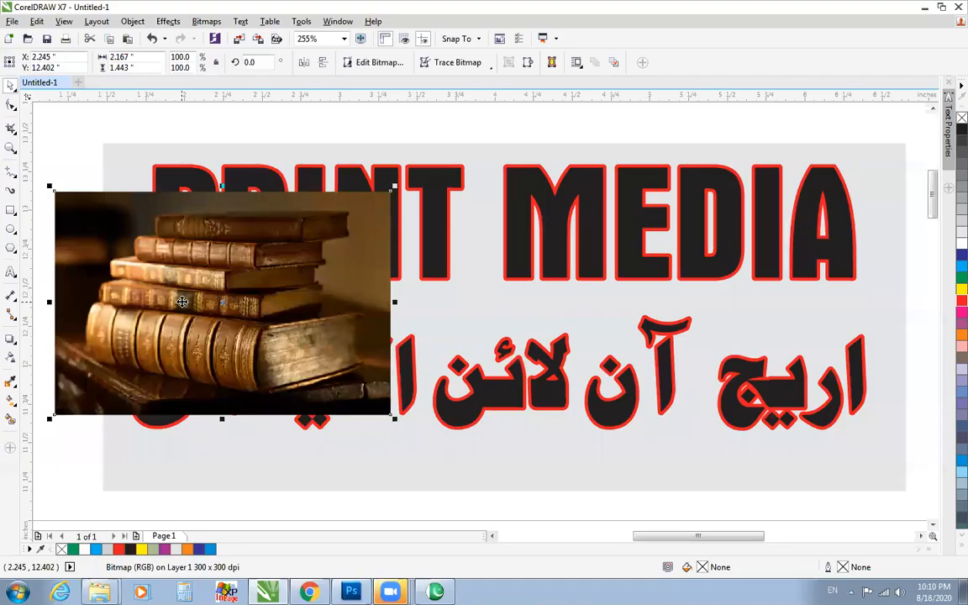
Scale the book picture to about 1.22 by 0.82 inches and place it over the left edge of the grey rectangle.
right_click(235, 391)
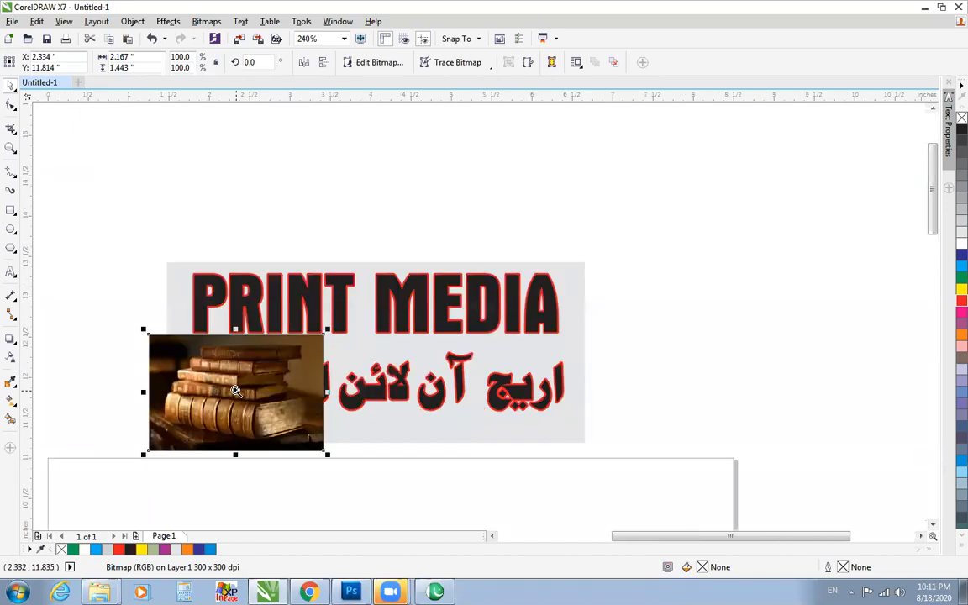
click(235, 391)
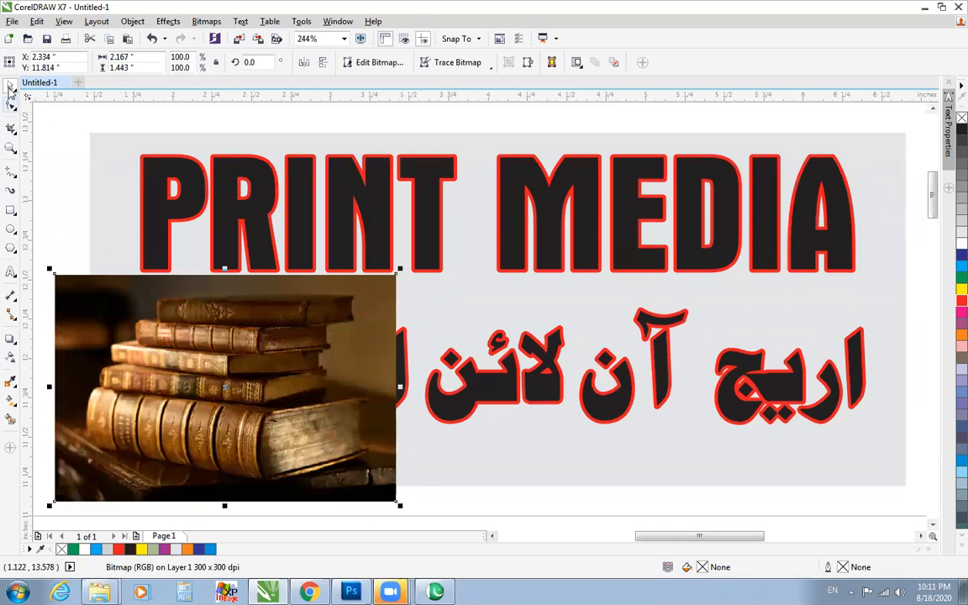
click(10, 85)
drag(400, 269, 170, 283)
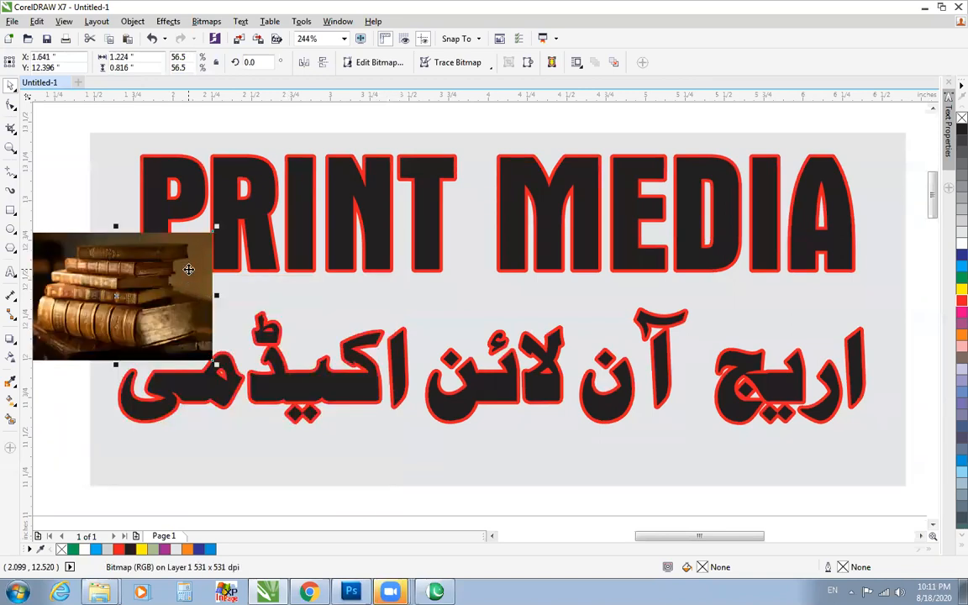
Sample the dark brown colour #69481F from the background of the book picture with the Color Eyedropper.
click(290, 361)
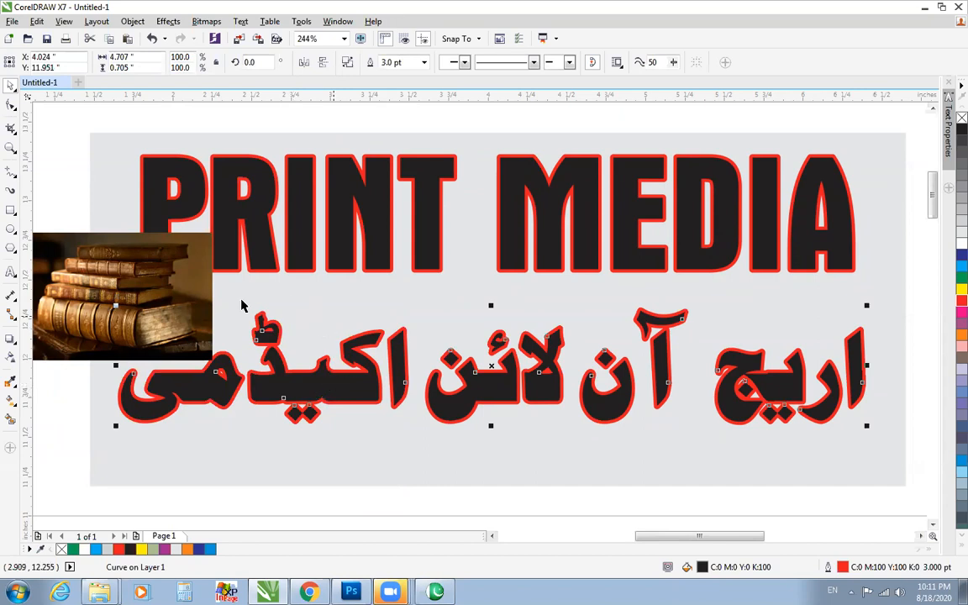
click(14, 387)
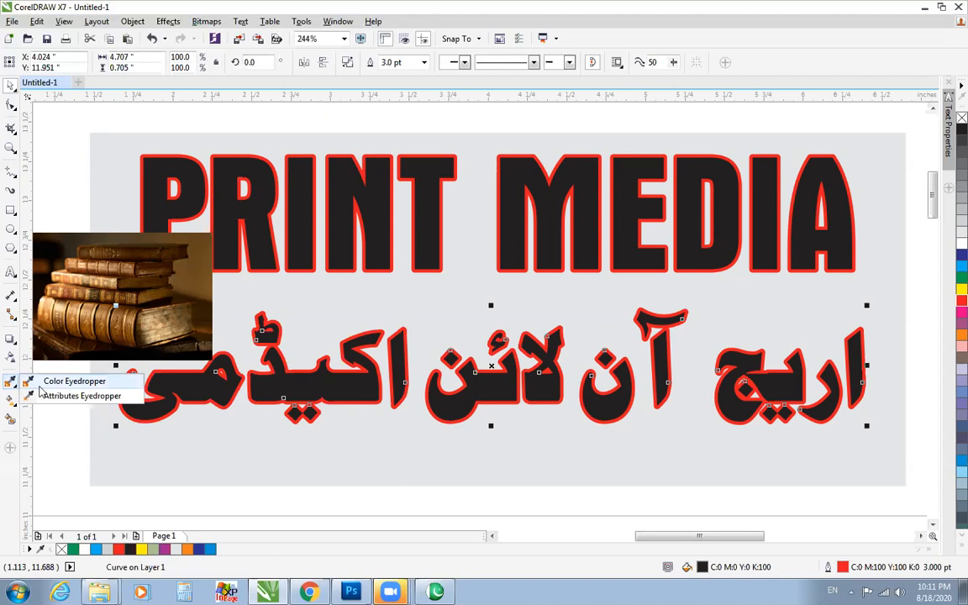
click(44, 382)
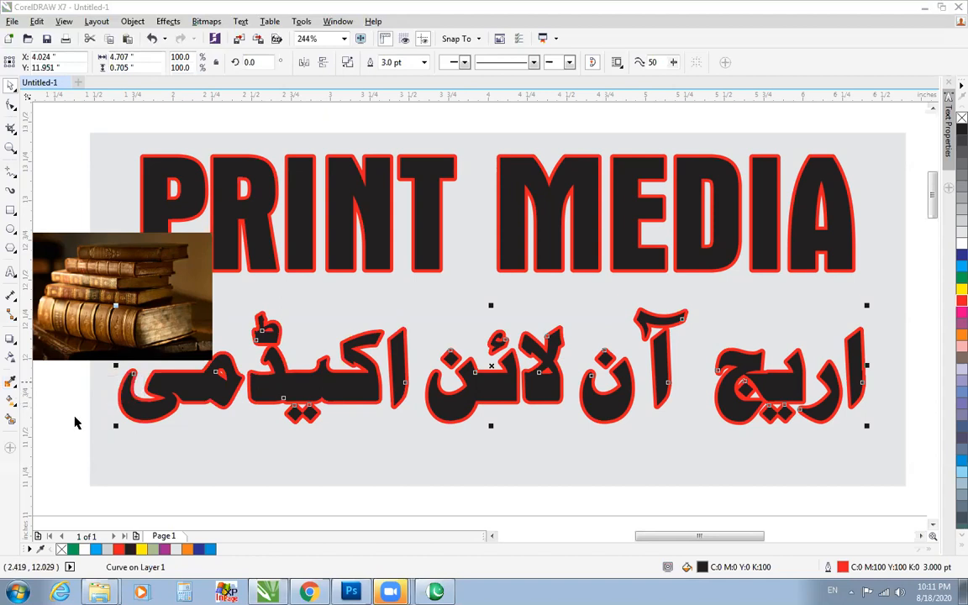
click(16, 389)
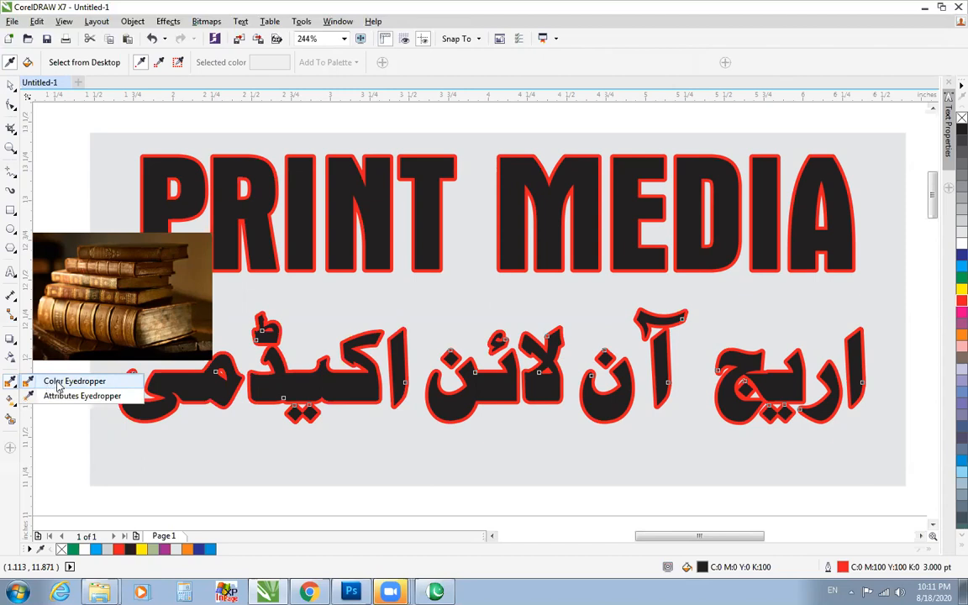
click(59, 383)
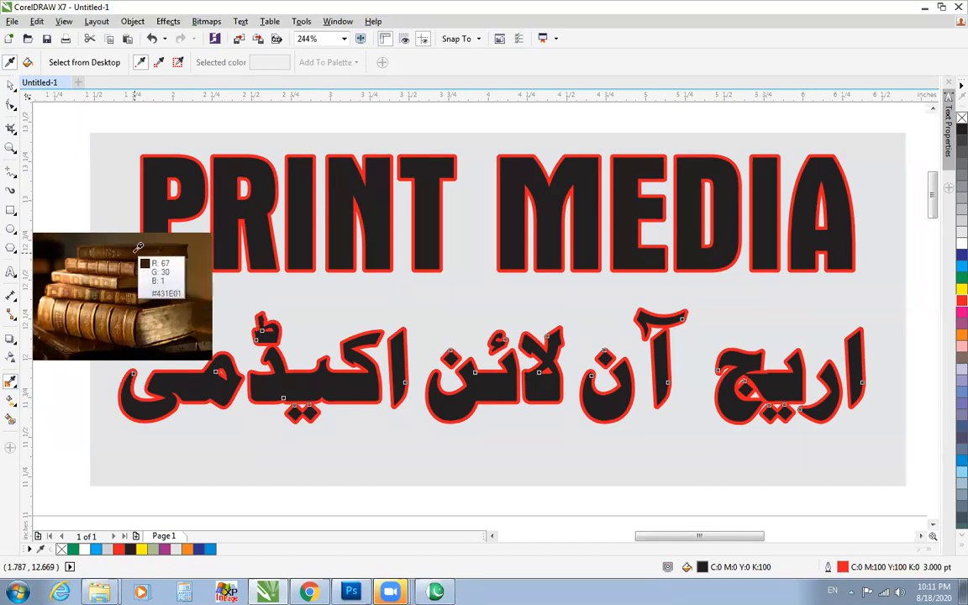
click(201, 262)
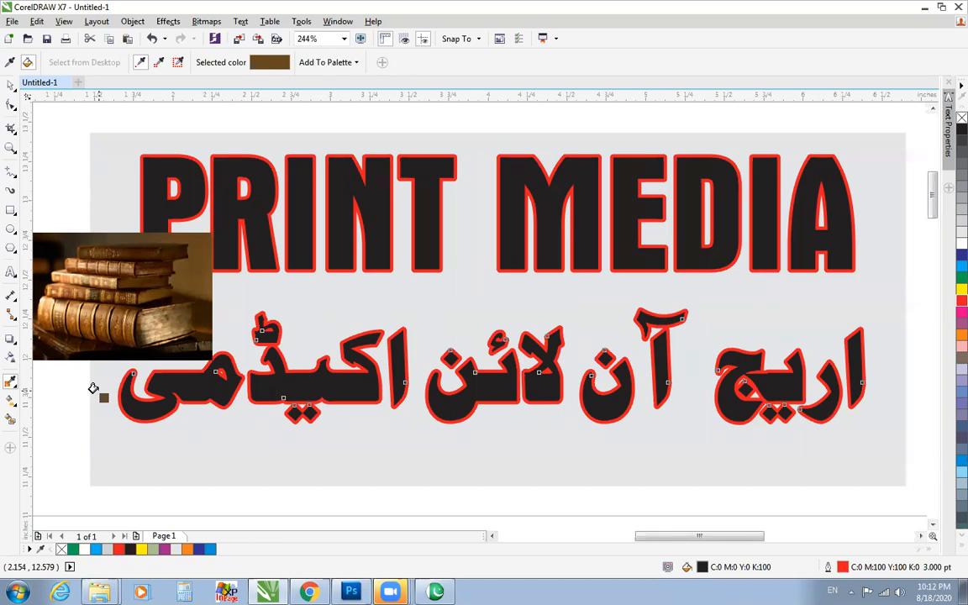
right_click(19, 384)
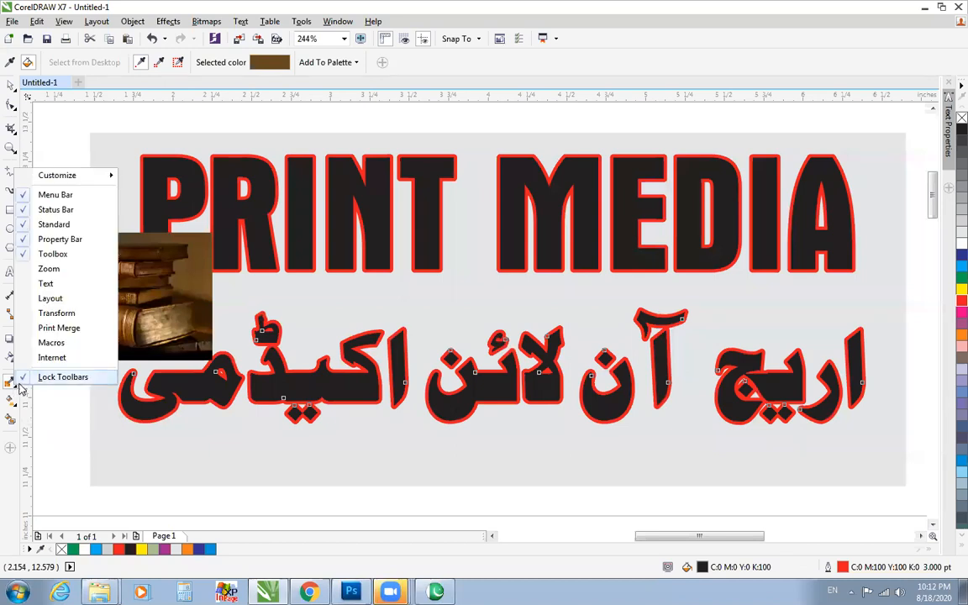
click(16, 385)
click(35, 382)
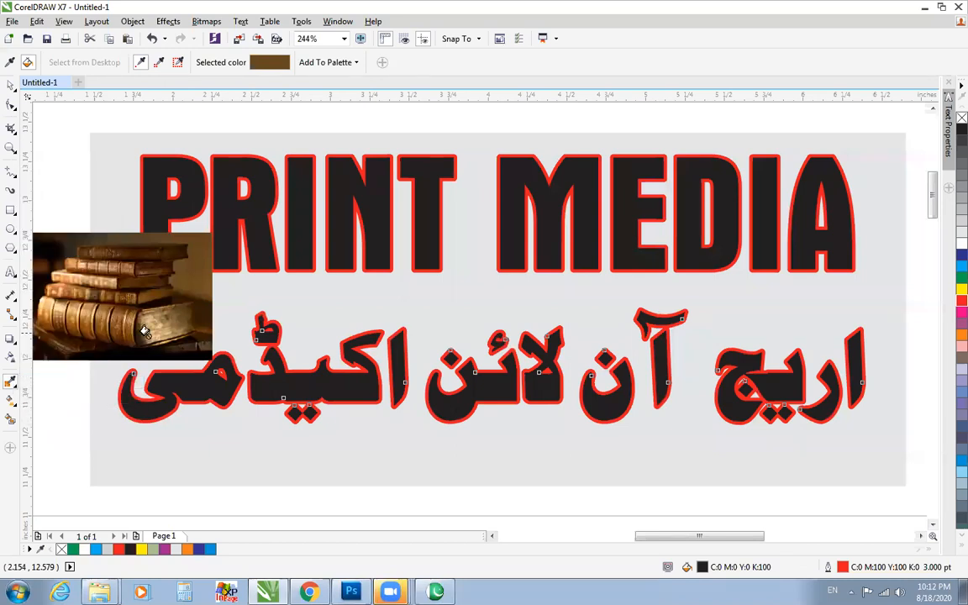
right_click(12, 384)
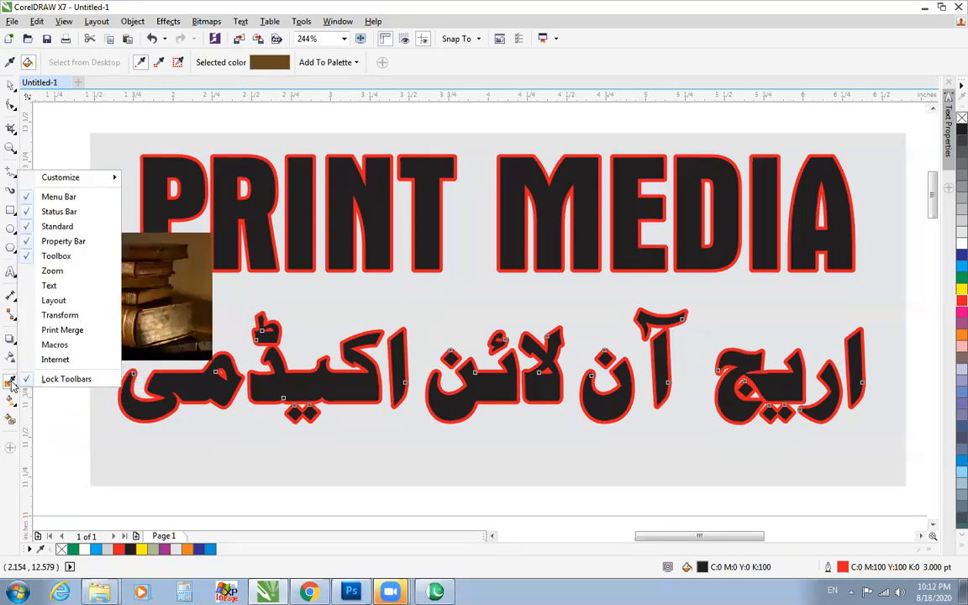
click(52, 405)
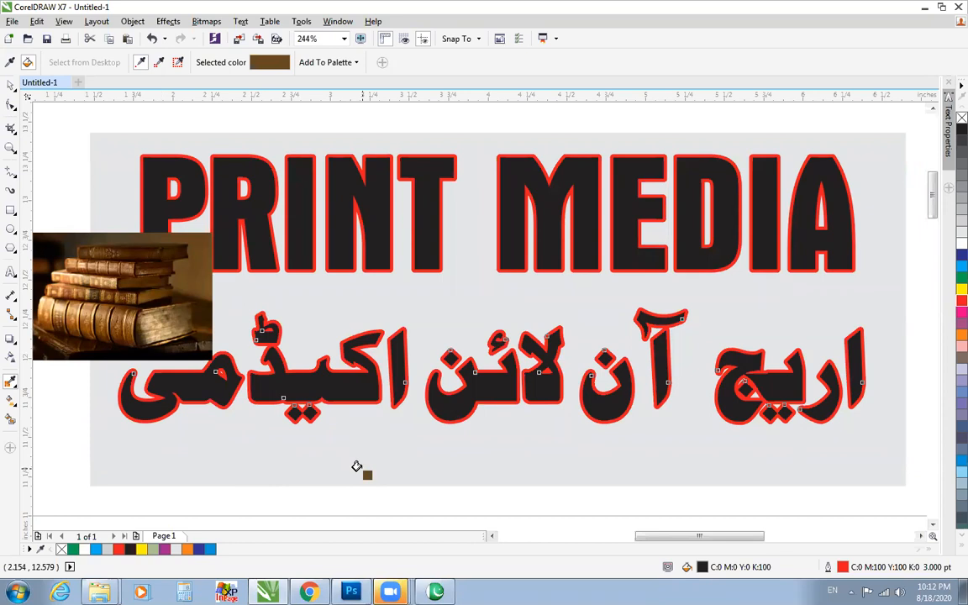
Try the sampled brown as the fill of PRINT MEDIA, the Urdu lettering and the grey rectangle, and undo the fills.
click(336, 178)
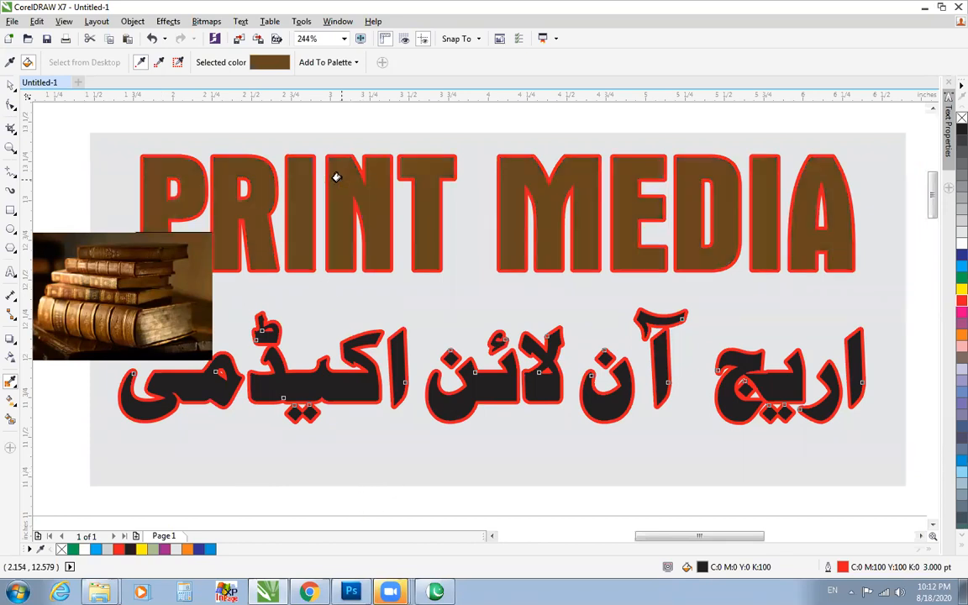
click(277, 379)
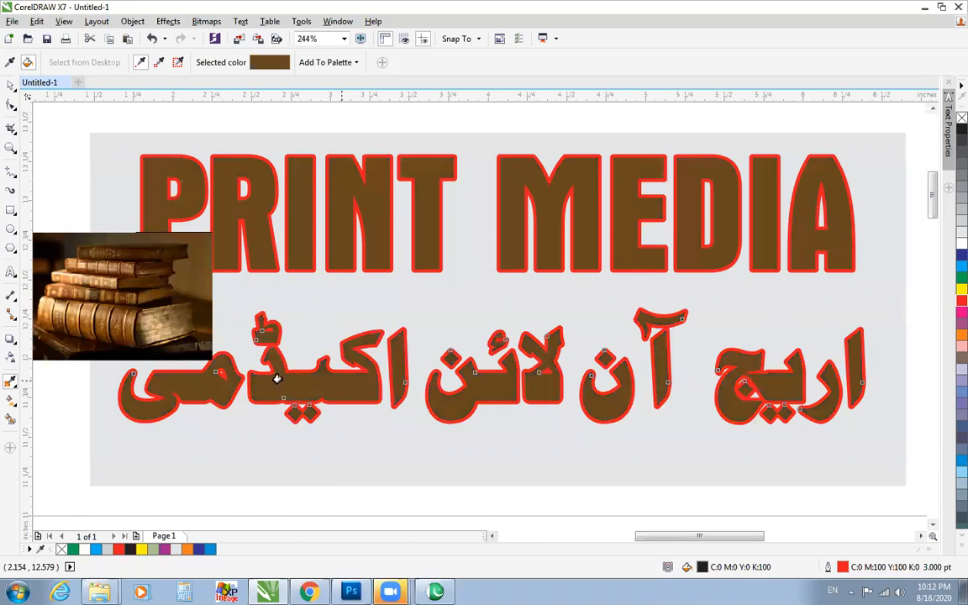
click(477, 139)
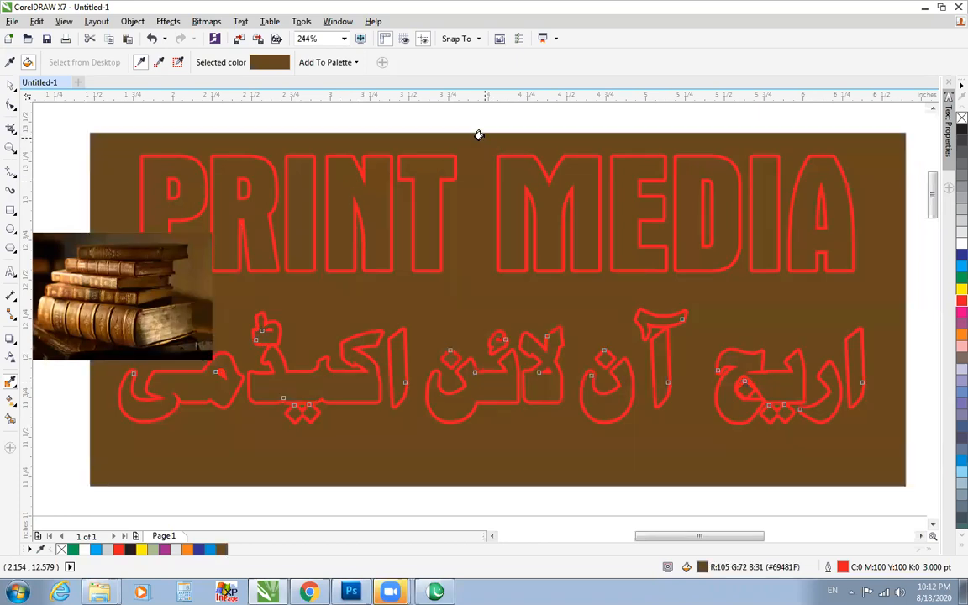
click(361, 248)
key(ctrl+z)
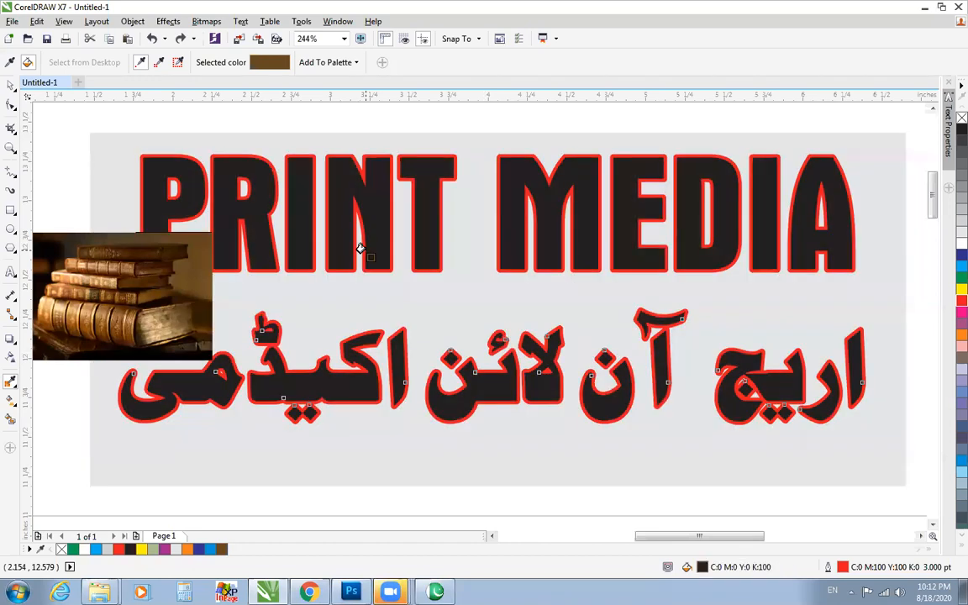
Delete the book picture from the drawing.
click(11, 87)
click(105, 274)
click(11, 87)
click(120, 297)
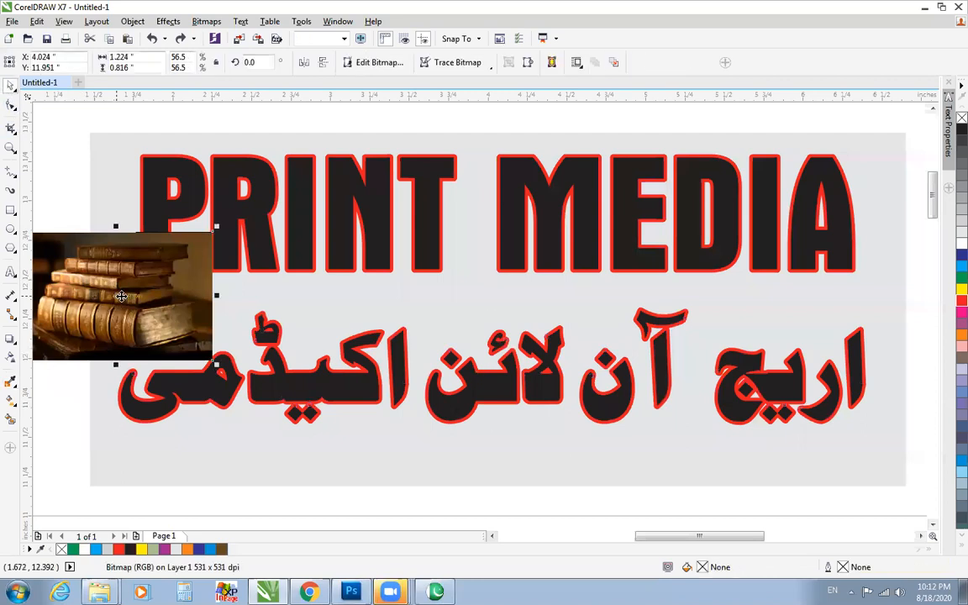
key(Delete)
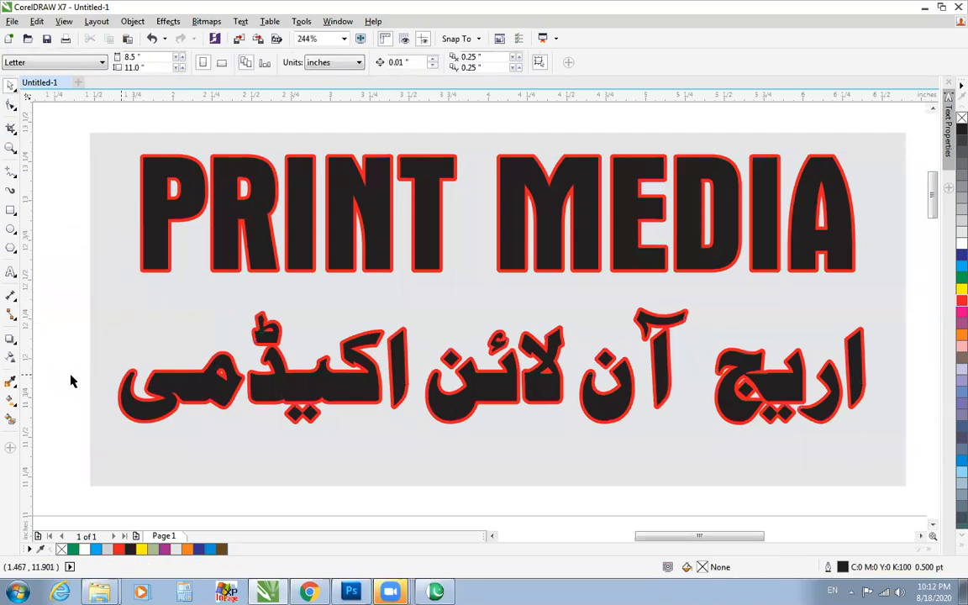
Move the PRINT MEDIA text straight down to about Y 12.92 inches, closer to the Urdu lettering.
click(181, 390)
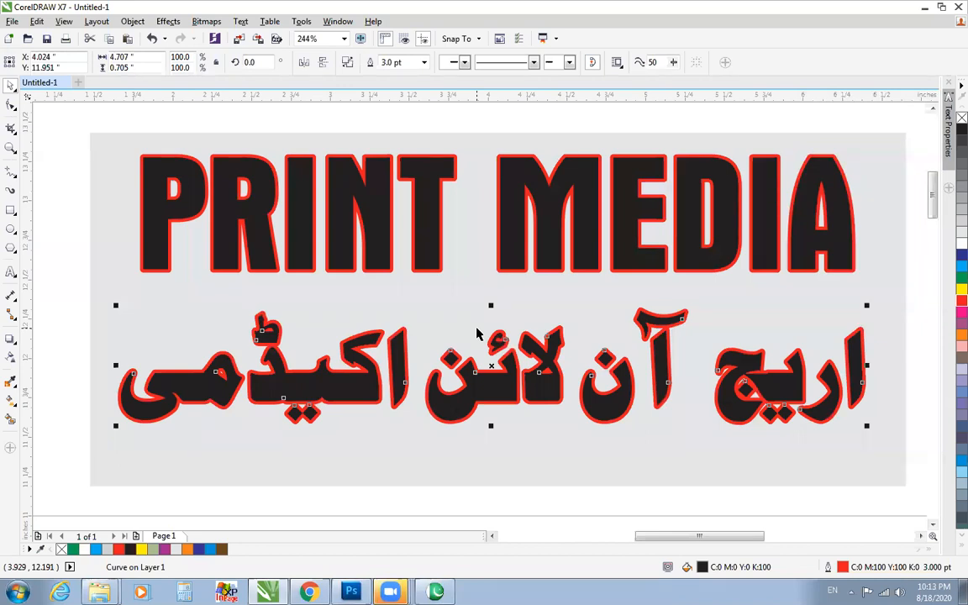
drag(421, 236, 421, 259)
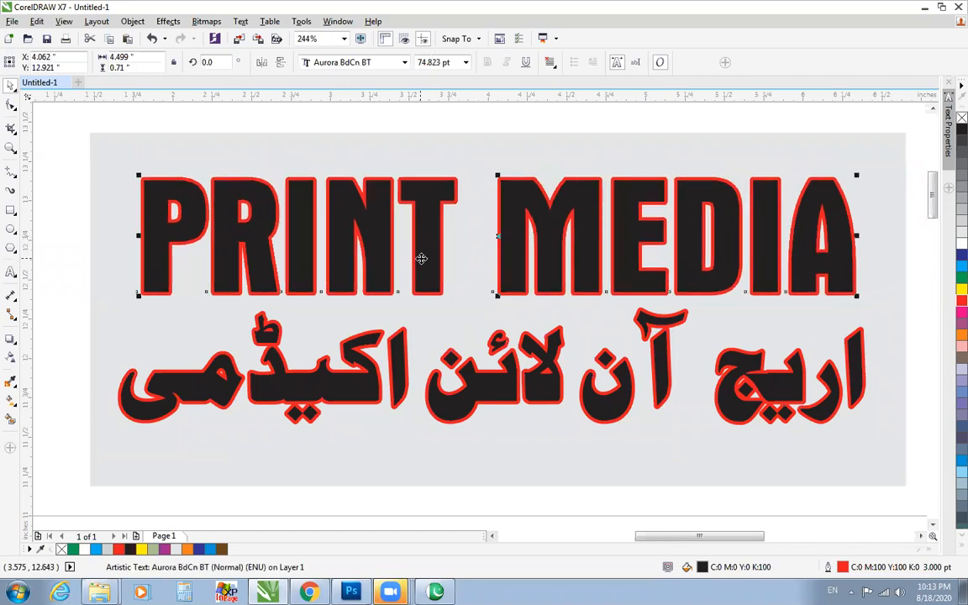